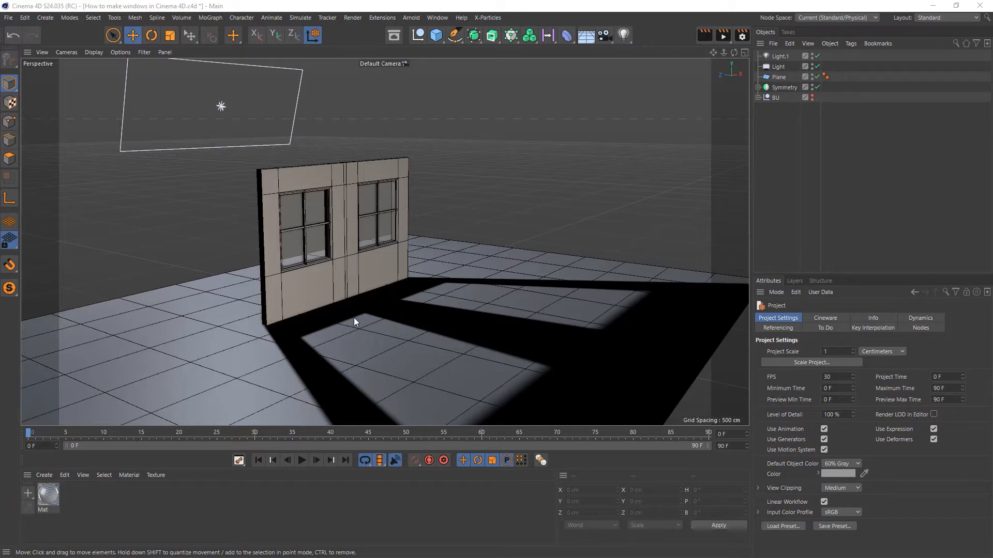
drag(343, 313, 401, 321)
key(ctrl+z)
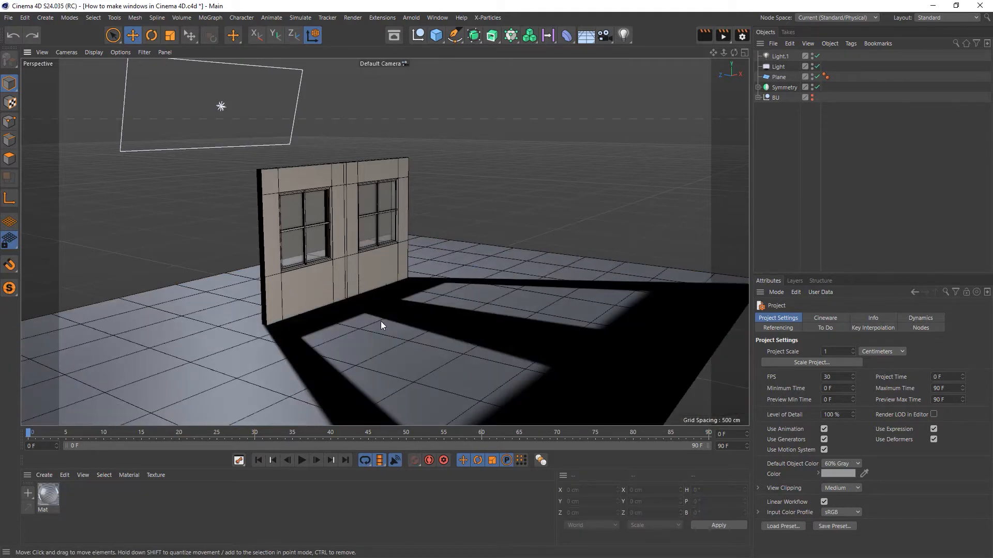
alt+drag(376, 284, 327, 278)
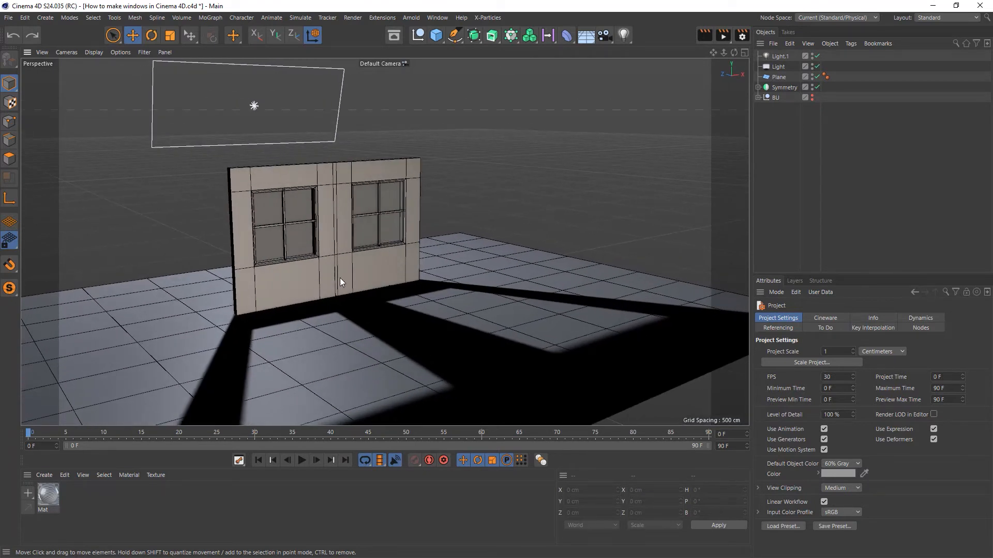
scroll(337, 280, up, 5)
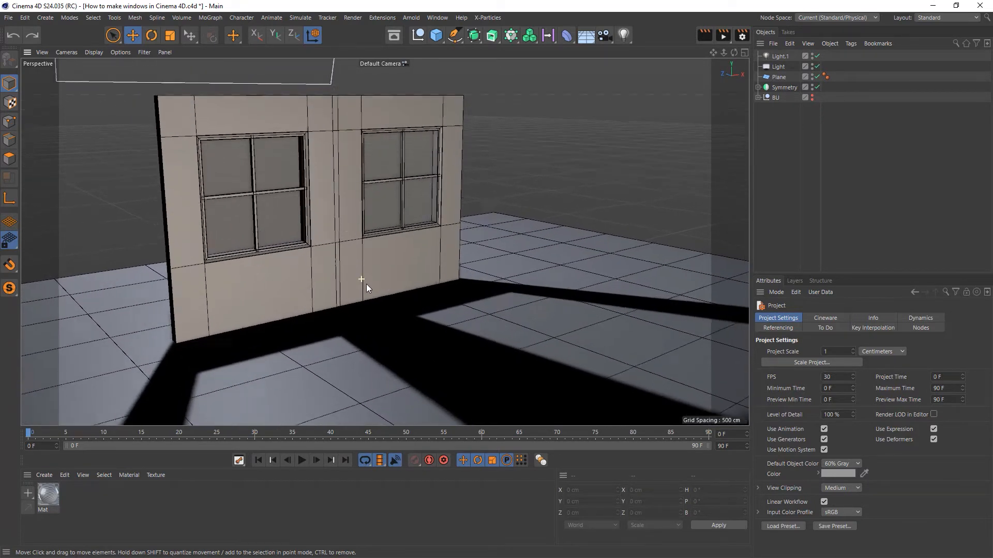
alt+drag(366, 284, 436, 322)
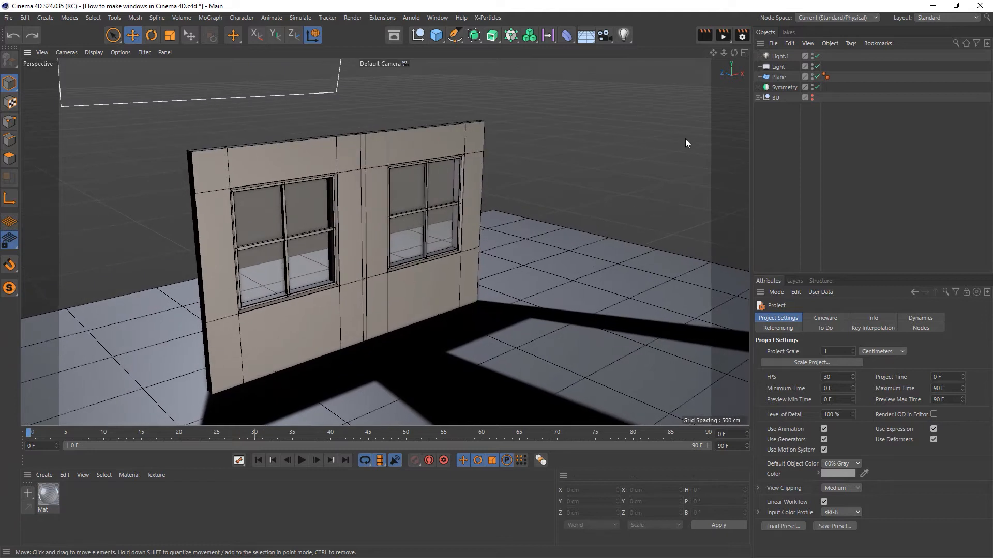
Step: Start a new project and add a cube to the empty scene
click(9, 18)
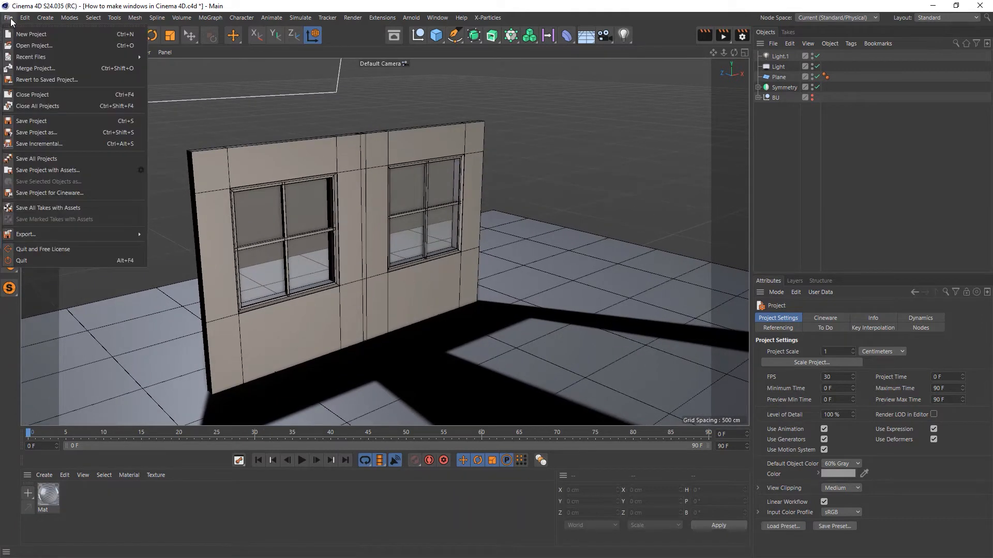
click(21, 30)
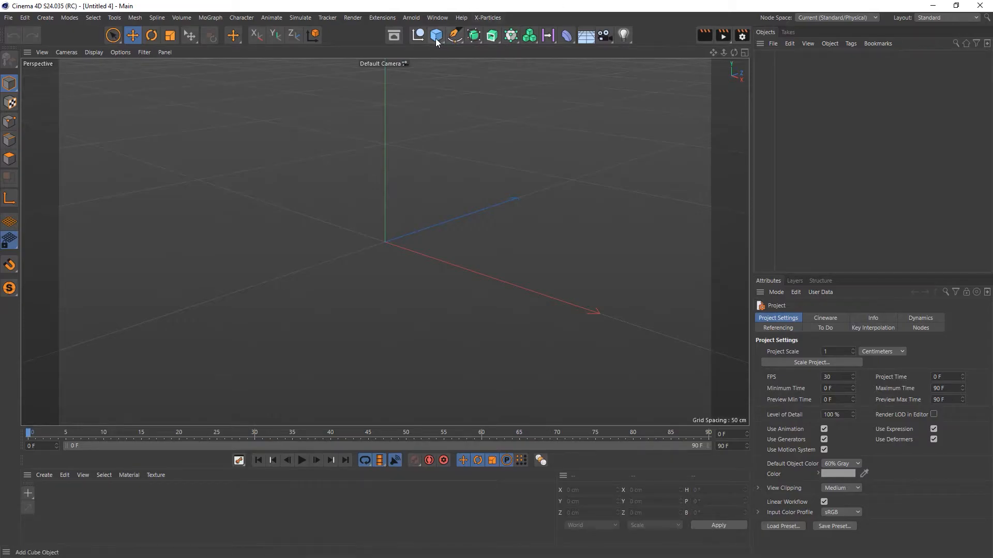
click(436, 38)
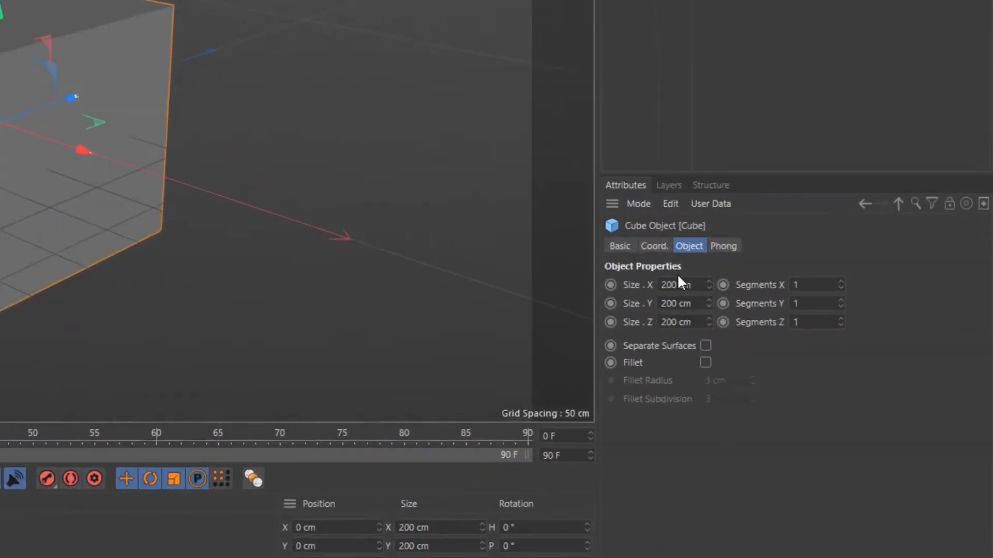
Step: Set the cube's size to 800 cm in X, 500 cm in Y and 20 cm in Z
drag(586, 240, 560, 240)
text(800)
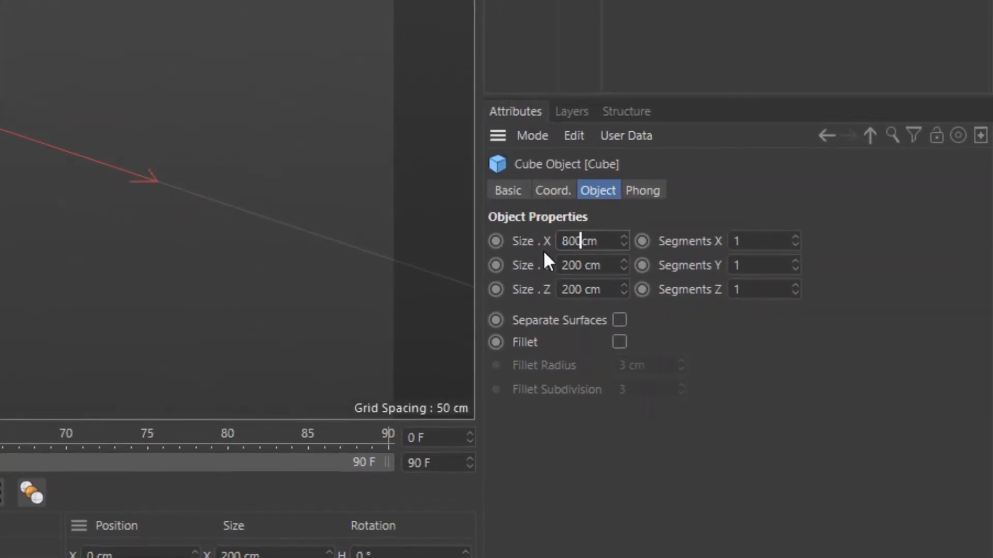
key(Return)
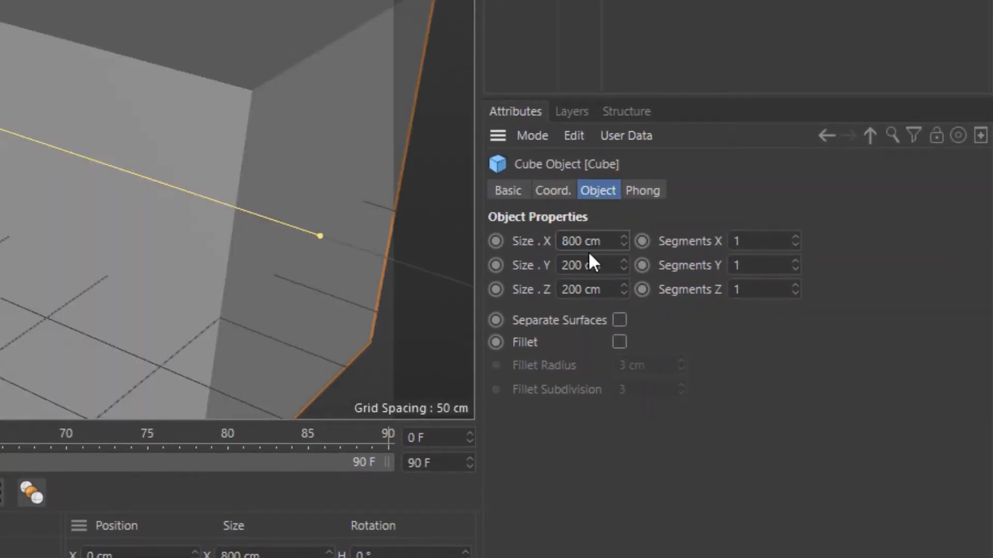
drag(584, 265, 540, 266)
text(500)
key(Return)
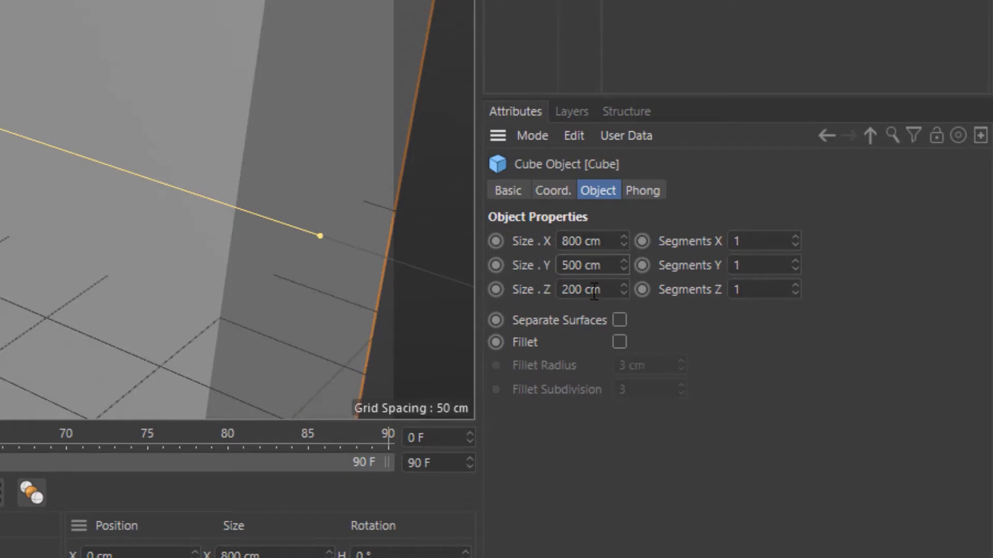
click(578, 289)
key(BackSpace)
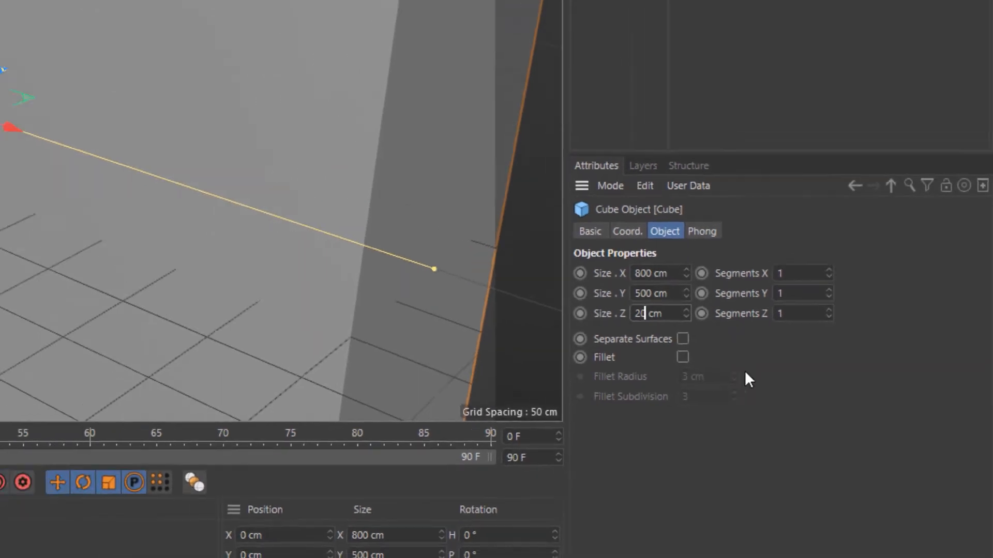
key(Return)
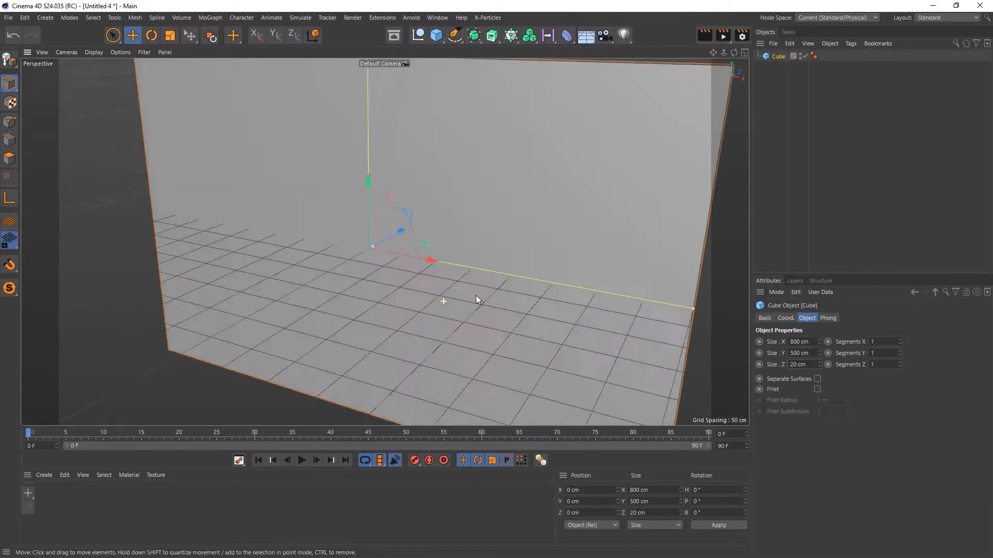
Step: Raise the cube along the Y axis to about 250 cm so that its base sits at ground level
alt+drag(476, 297, 492, 280)
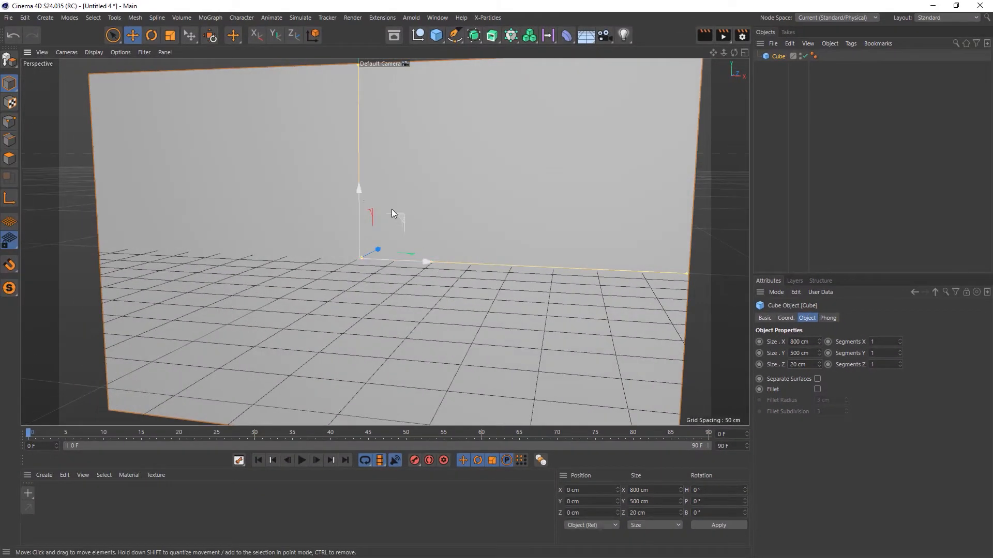
drag(359, 188, 359, 0)
alt+middle_drag(350, 364, 389, 400)
alt+right_drag(406, 345, 386, 326)
alt+drag(385, 325, 411, 285)
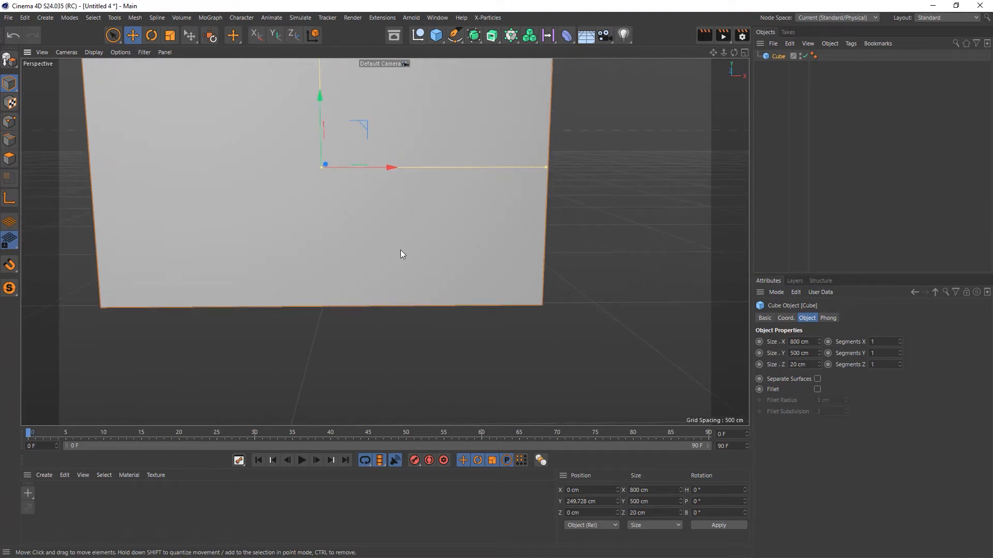
Step: Add a plane as the ground and scale it up uniformly to about 3388 cm per side
click(443, 39)
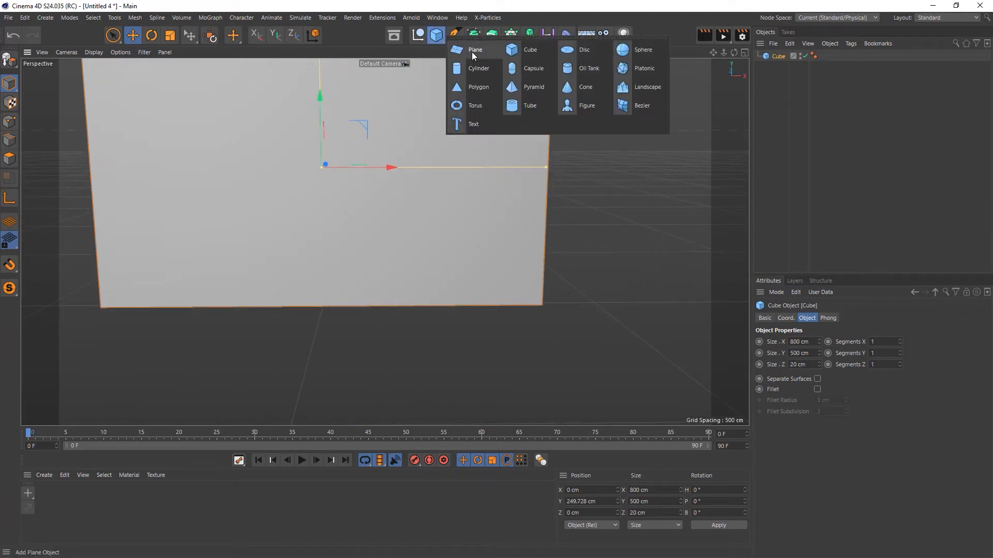
click(472, 52)
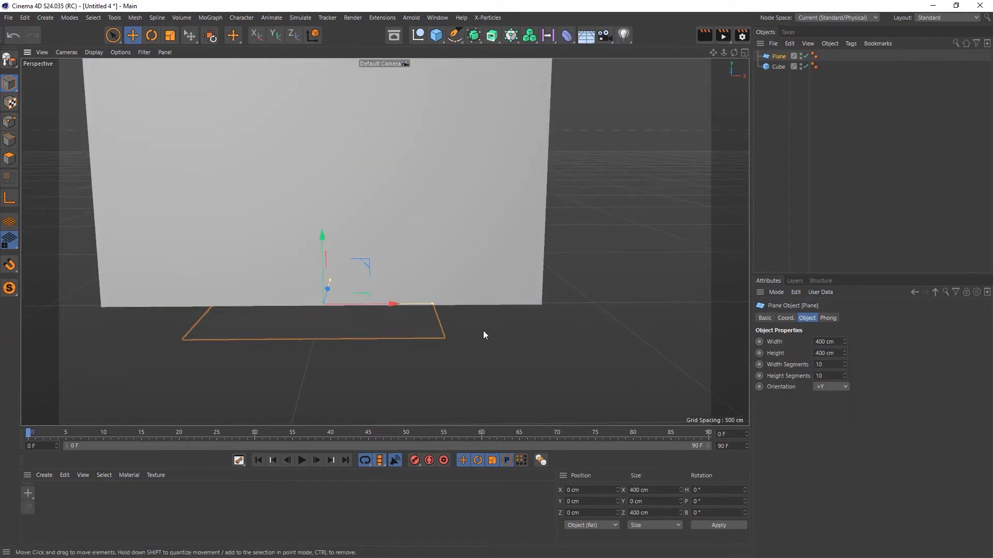
key(t)
drag(489, 339, 744, 302)
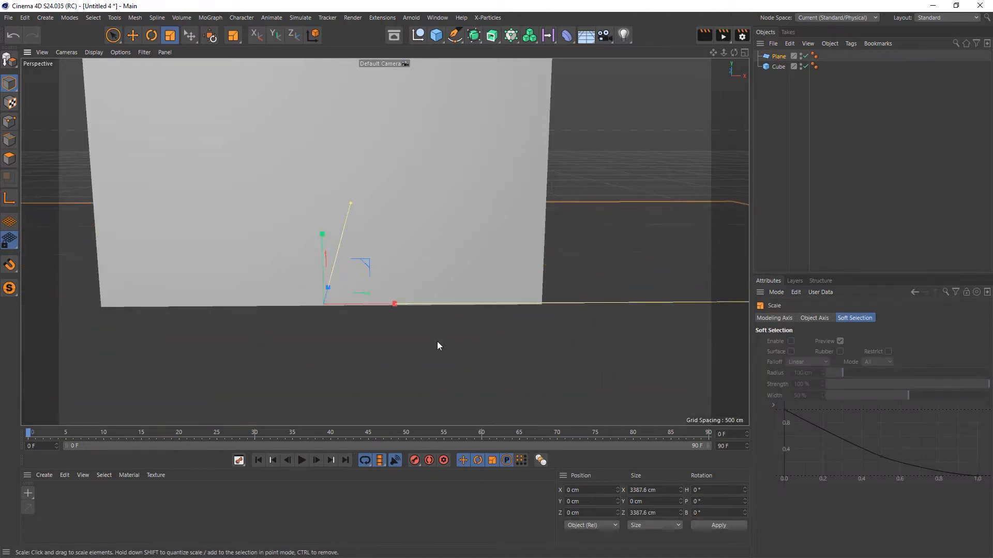
Step: Switch the viewport display to Gouraud Shading (Lines)
alt+drag(388, 341, 397, 319)
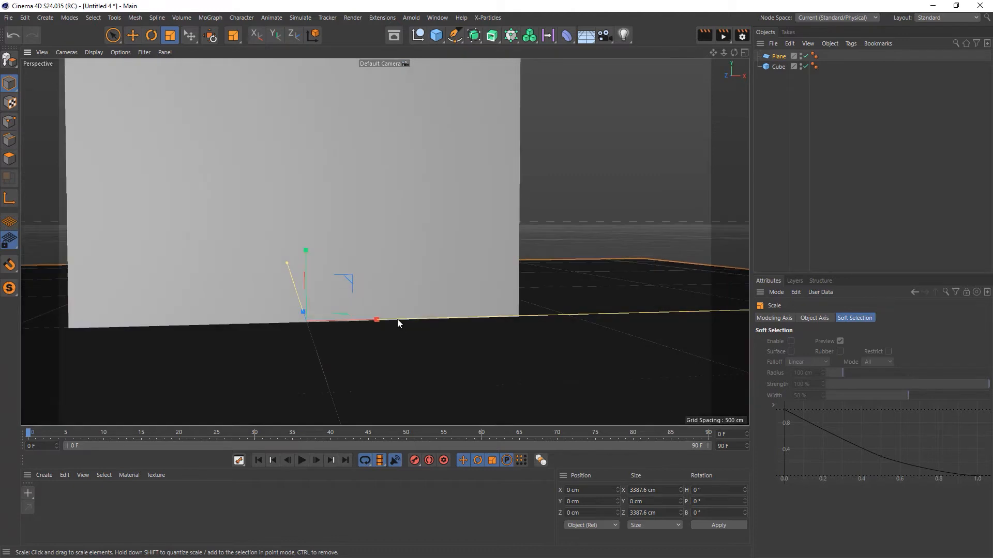
alt+right_drag(397, 319, 351, 333)
alt+middle_drag(351, 335, 426, 314)
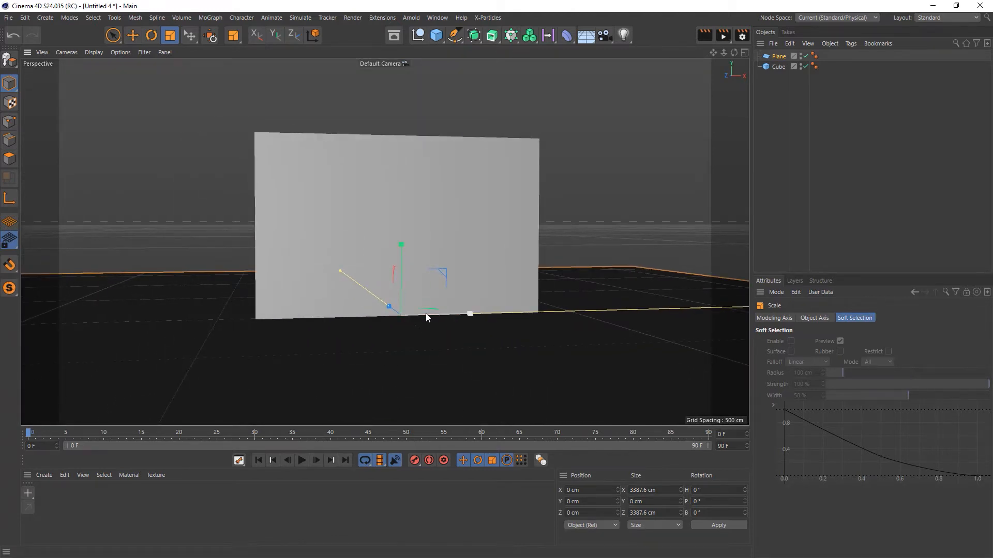
key(n)
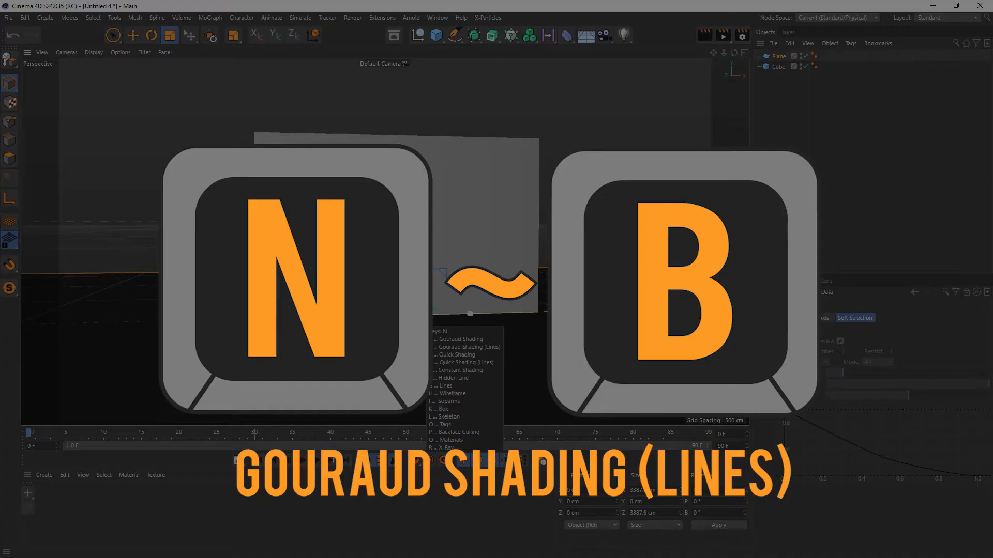
key(b)
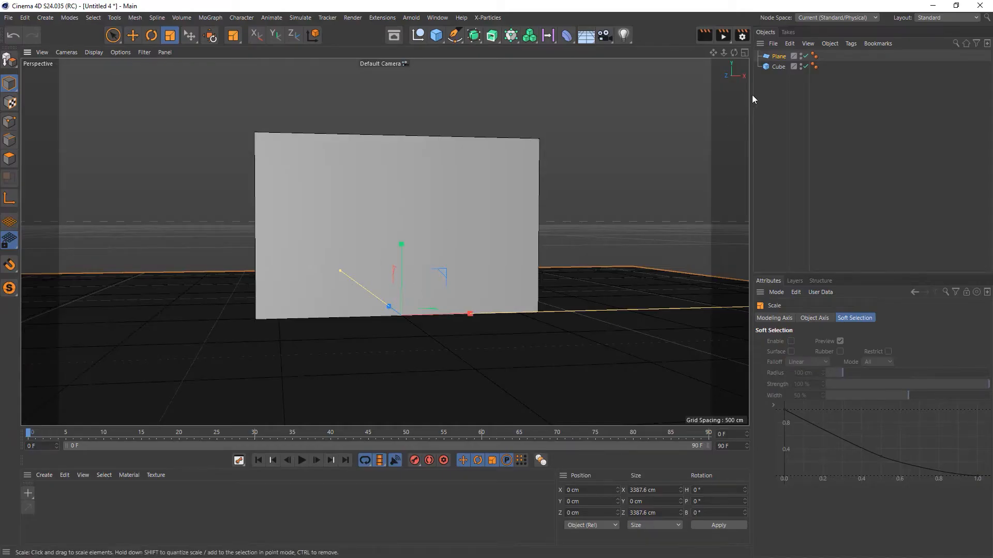
Step: Divide the cube into 5 segments in X and 3 segments in Y
click(777, 67)
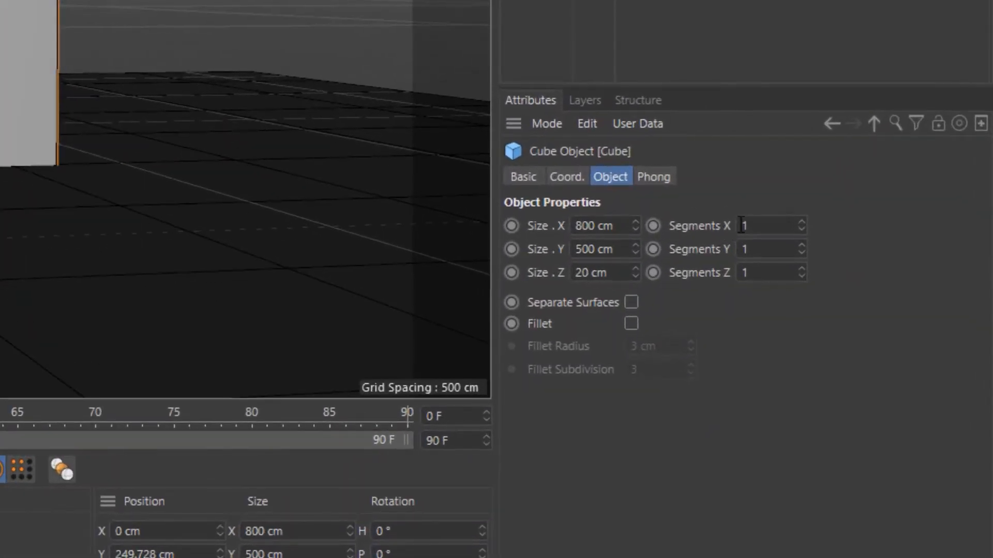
click(740, 225)
text(5)
key(Return)
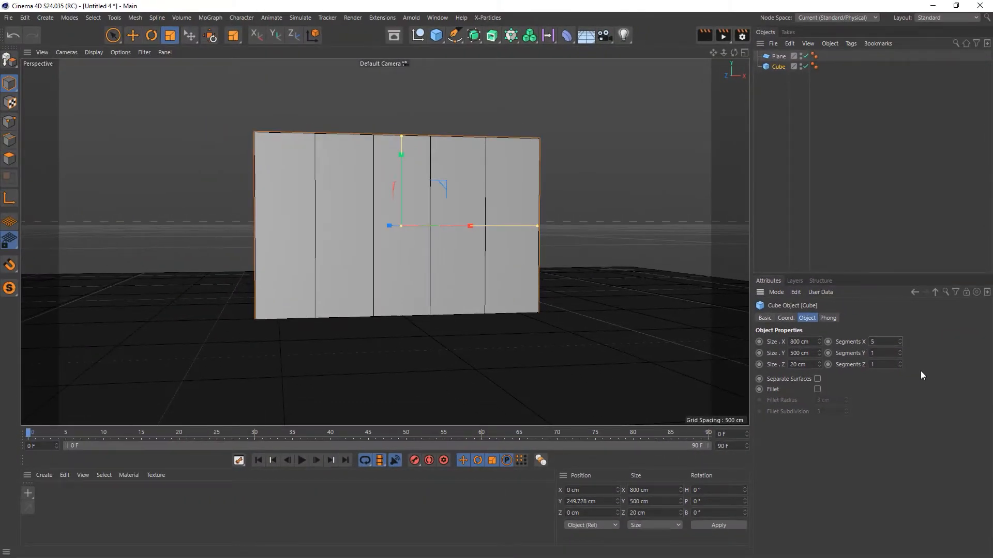
click(886, 356)
text(3)
key(Return)
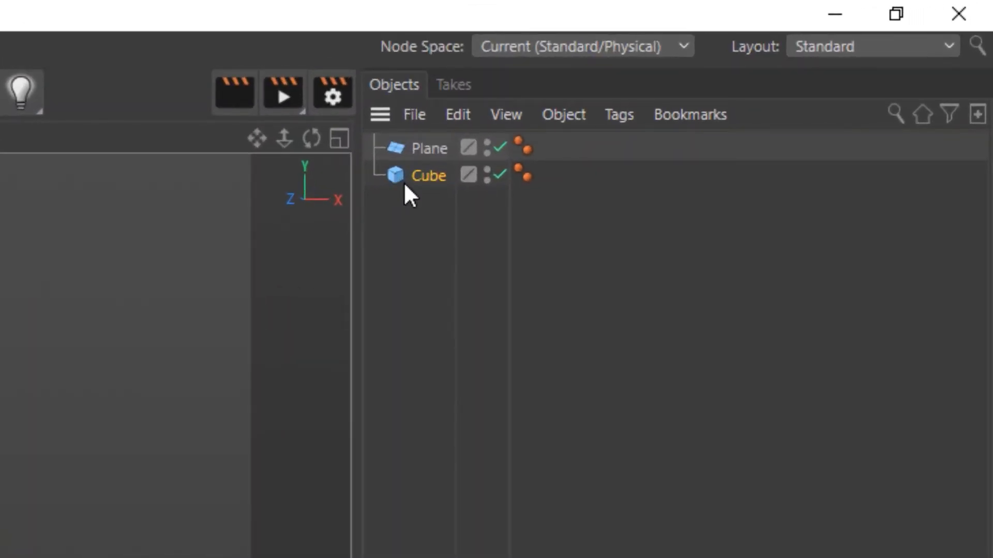
Step: Store a backup copy of the cube in a null named BU, hidden in editor and renderer and listed below the other objects
ctrl+drag(403, 182, 417, 148)
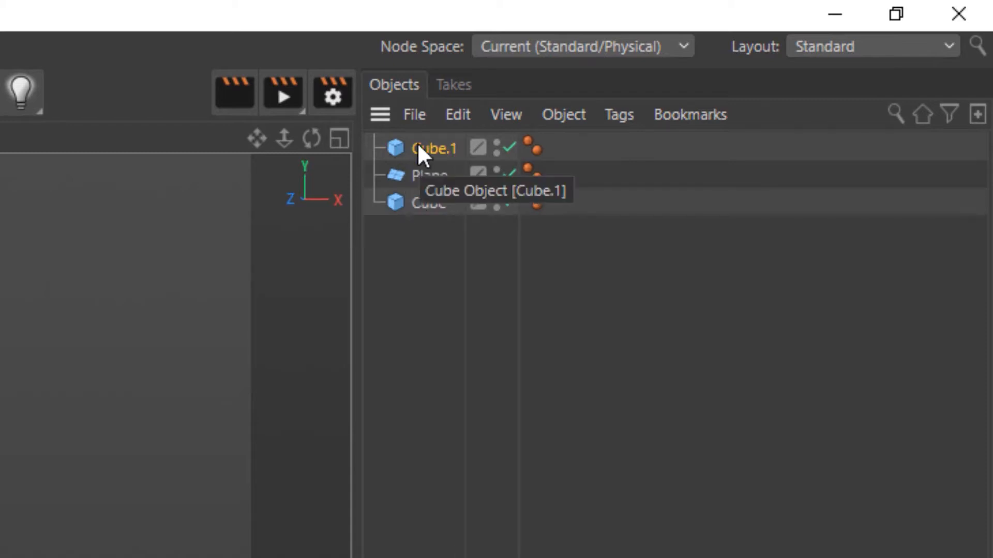
key(alt+g)
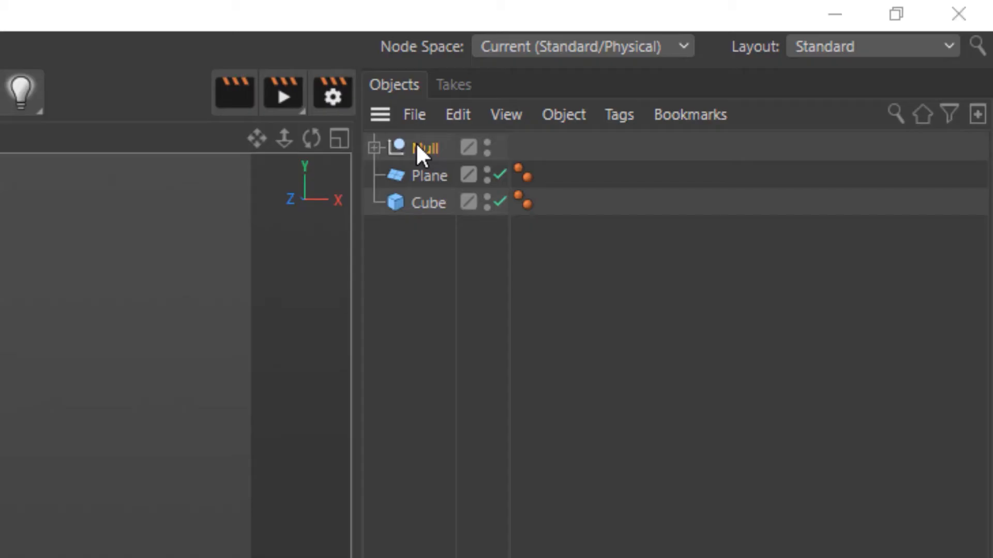
double_click(421, 149)
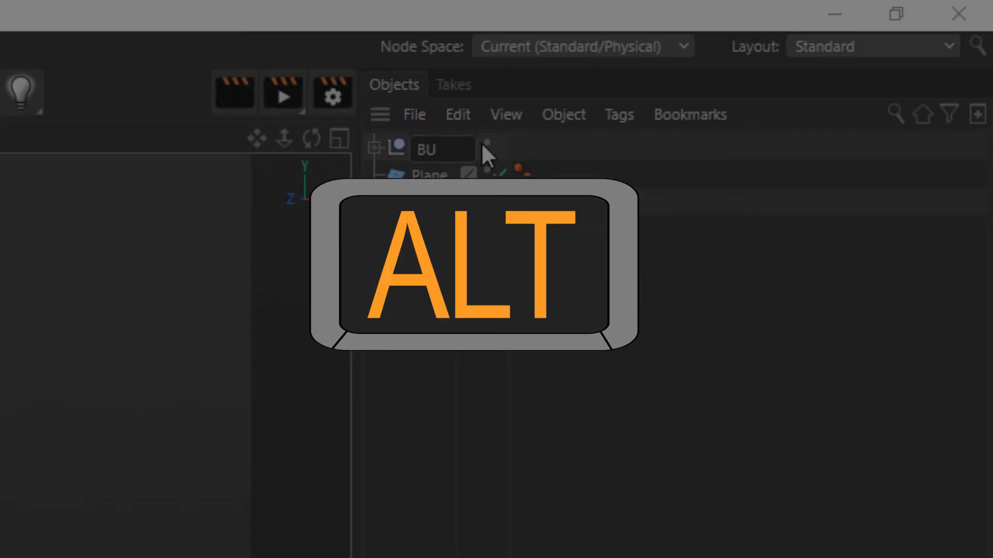
alt+double_click(483, 145)
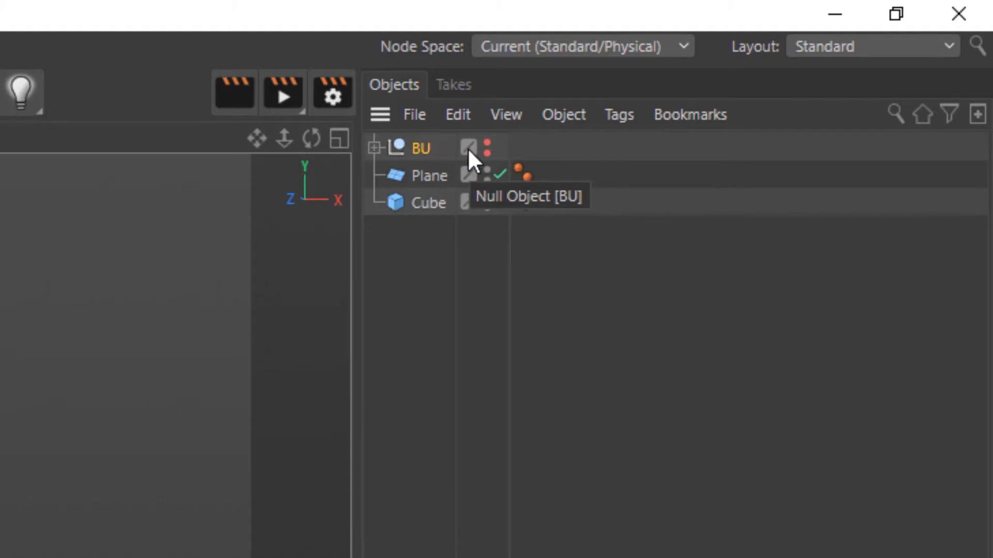
drag(422, 149, 415, 207)
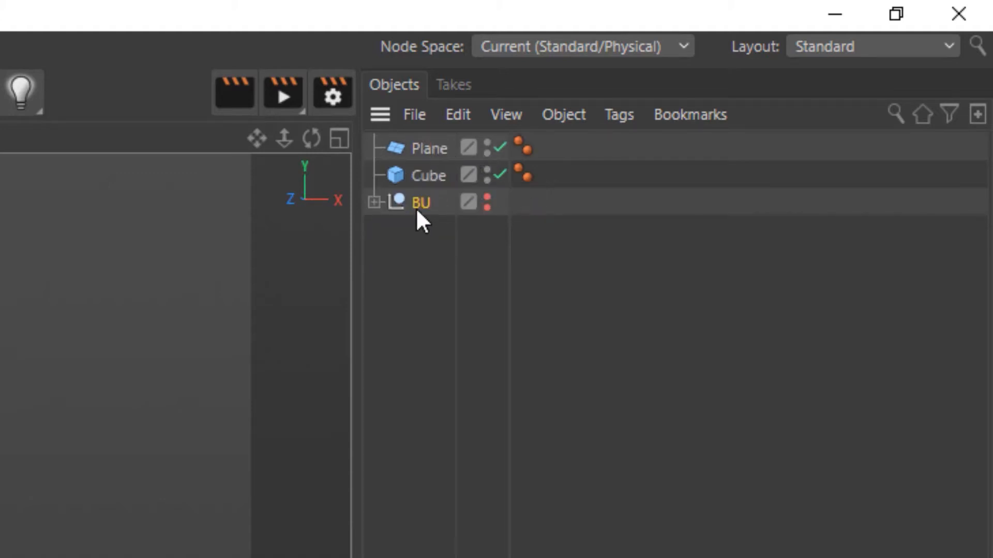
Step: Rename the cube as Wall and the plane as Floor, and list Floor below Wall
click(428, 178)
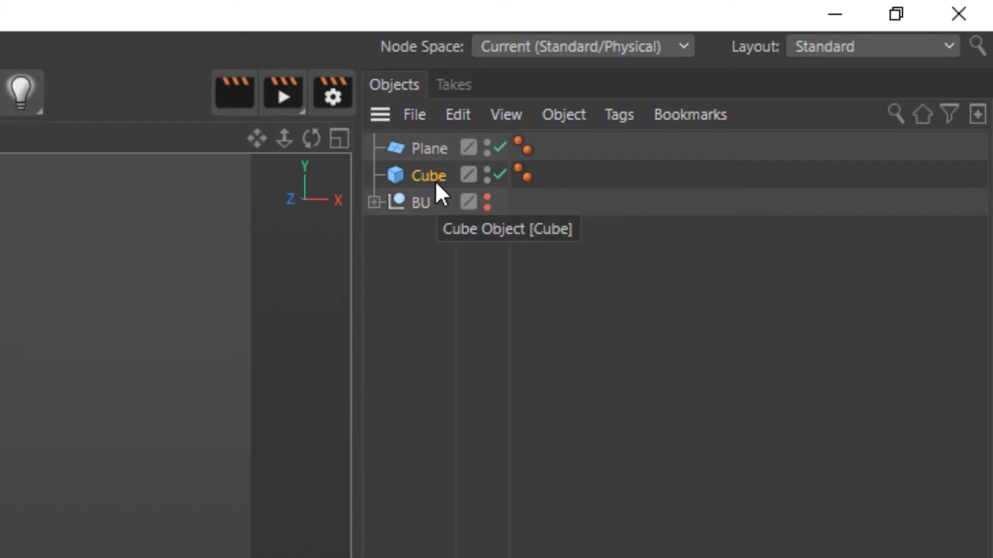
double_click(436, 184)
text(Wal)
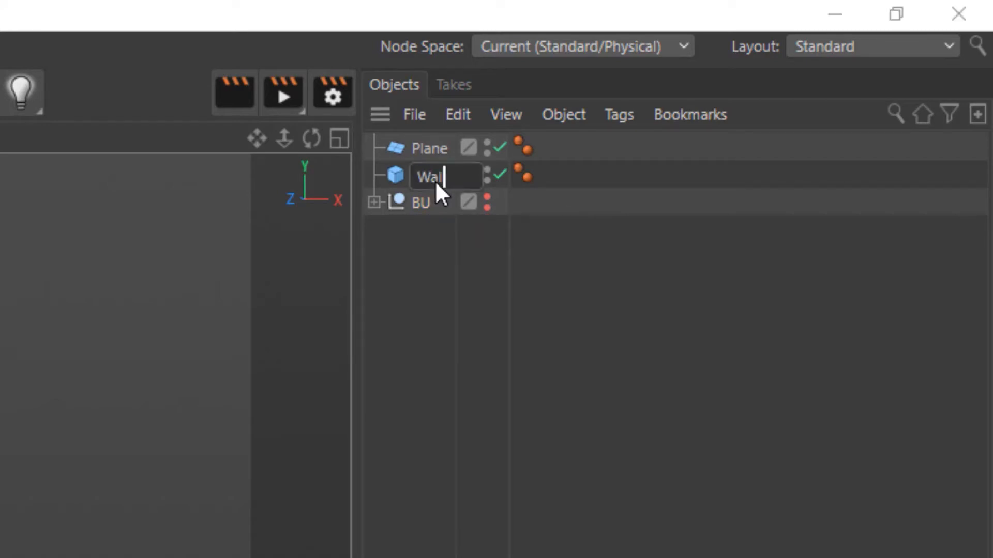
text(l)
key(Return)
double_click(429, 151)
text(Floor)
key(Return)
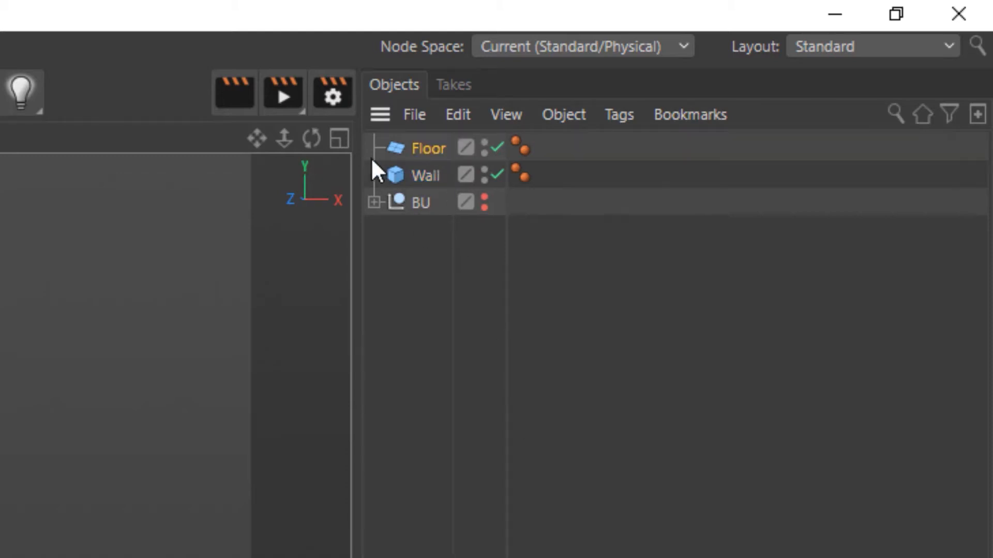
drag(432, 148, 427, 190)
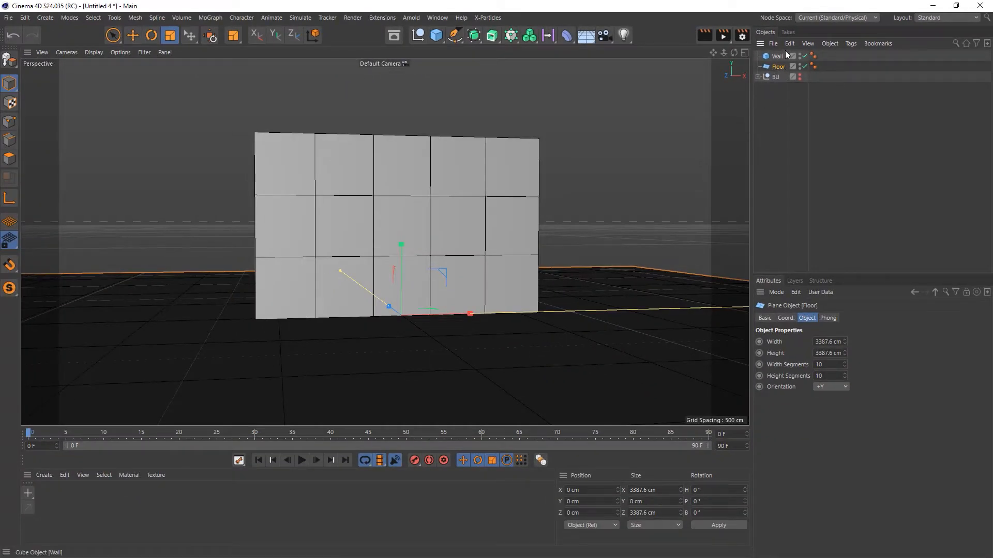
Step: Convert the Wall cube into an editable polygon object
click(777, 56)
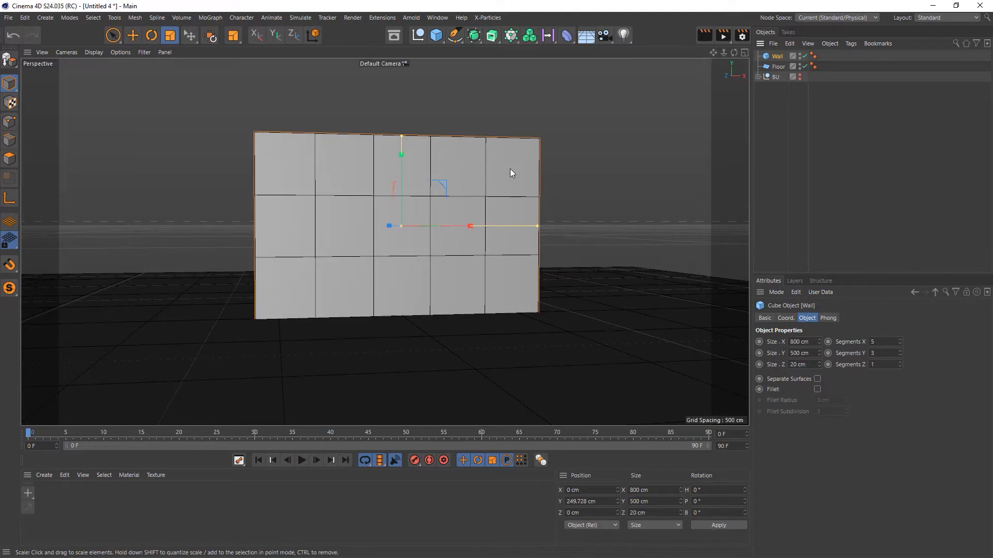
key(c)
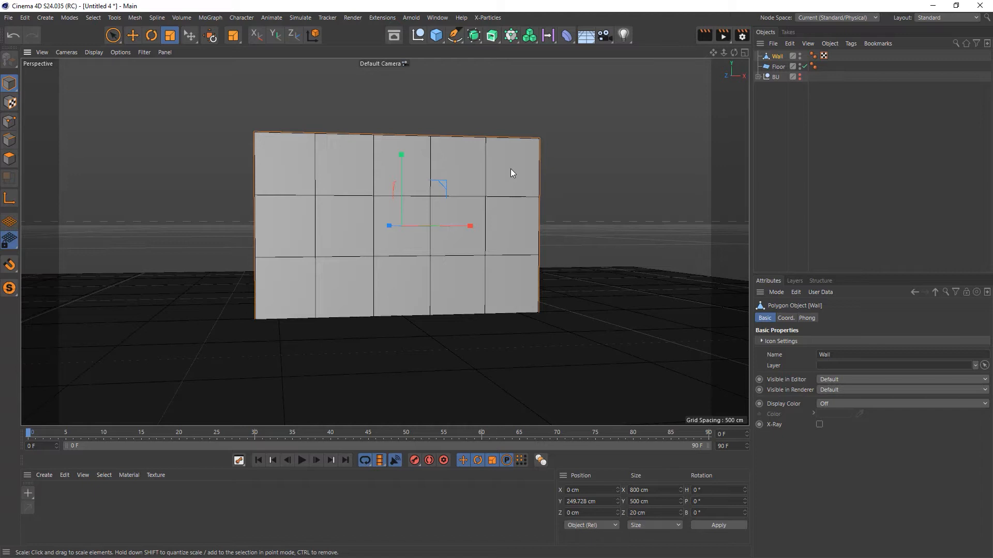
Step: Switch to edge editing and loop-select the leftmost inner vertical edge loop of the Wall
click(10, 141)
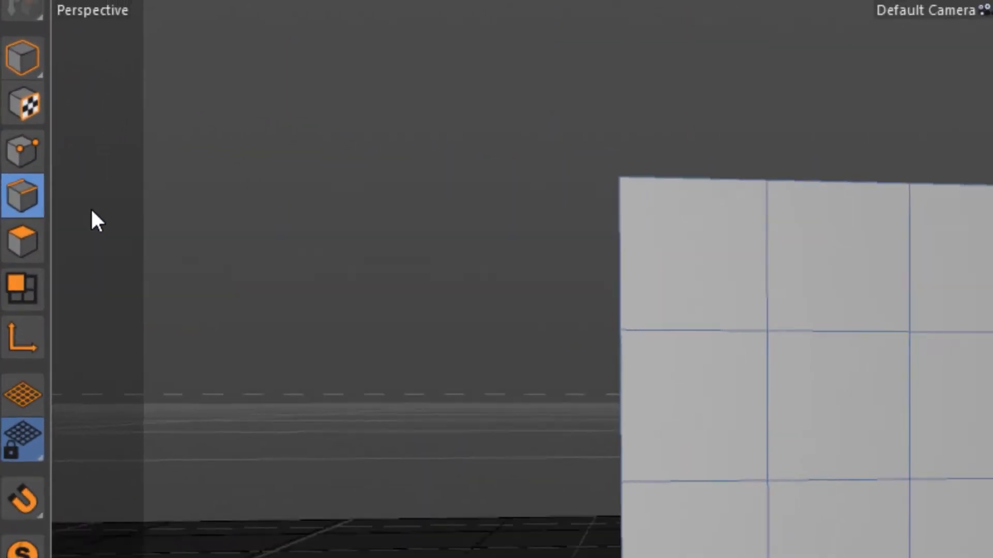
key(u)
key(l)
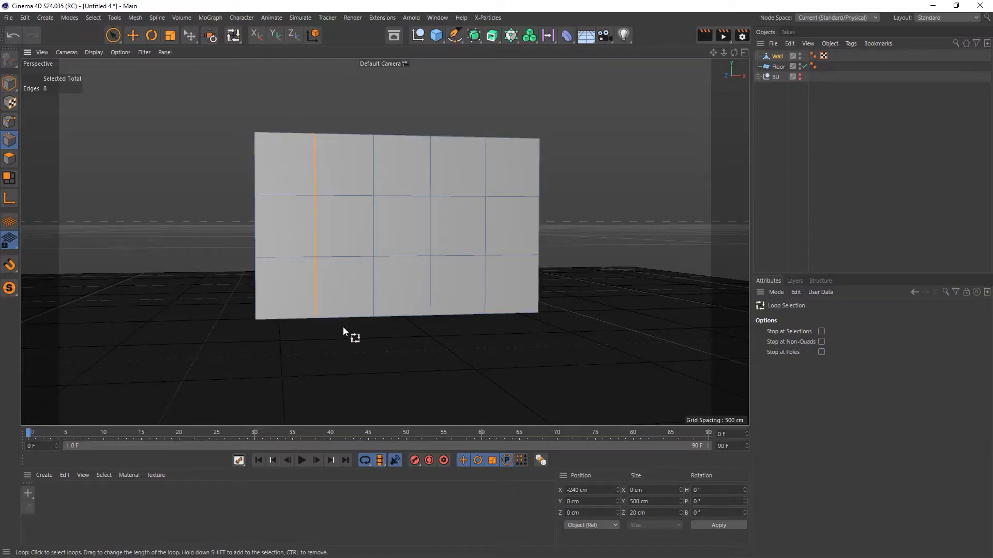
key(space)
key(space)
key(space)
key(space)
key(space)
key(space)
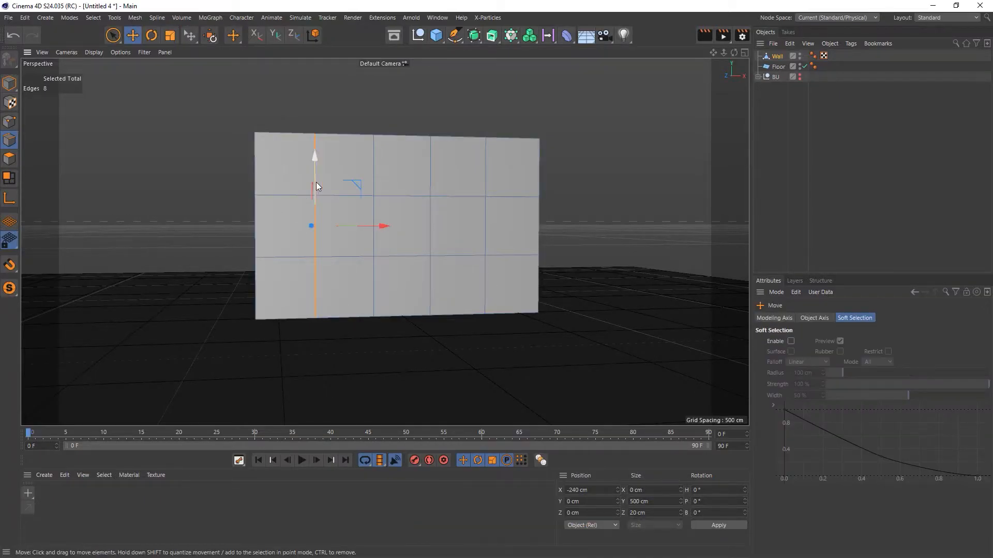
key(space)
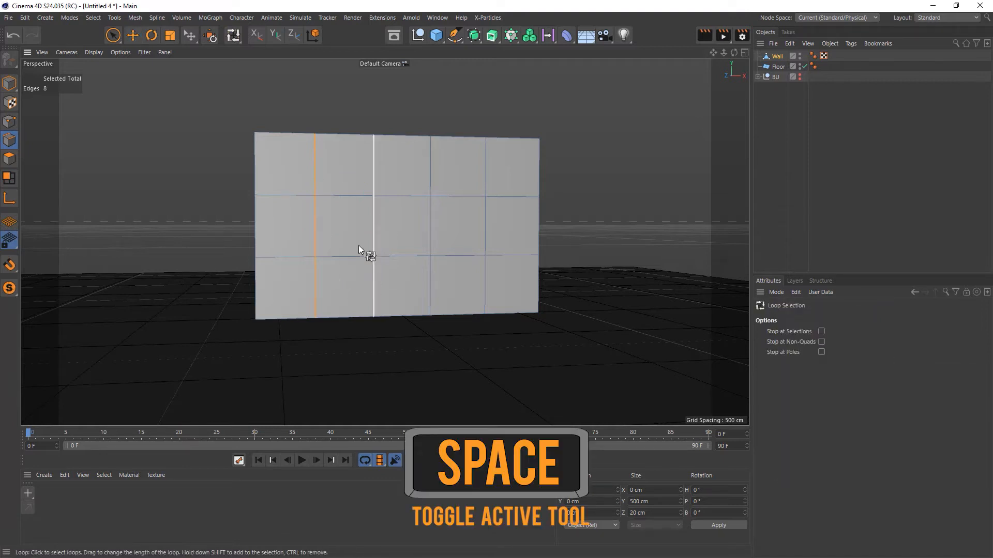
key(space)
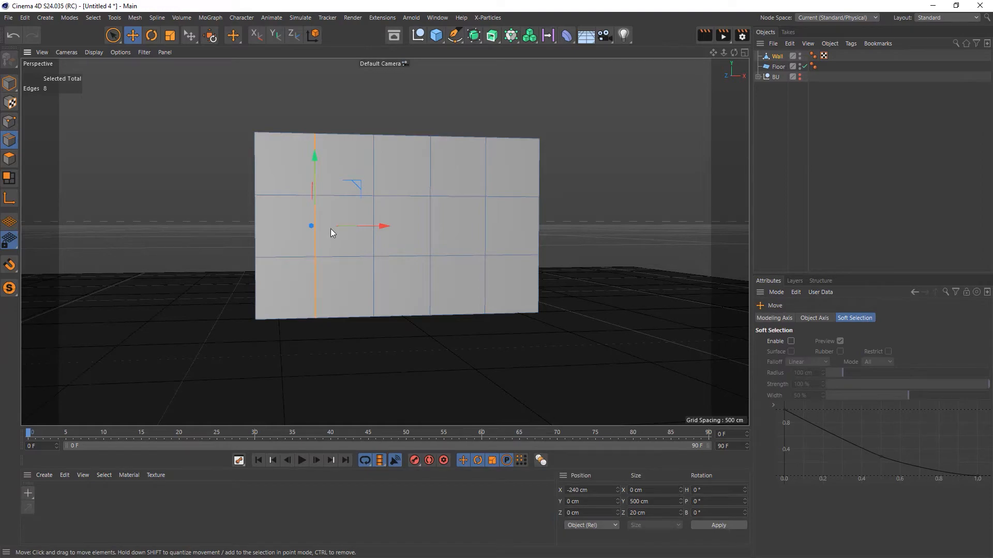
Step: Move the selected leftmost inner vertical edge loop outward to X -330 cm
click(113, 35)
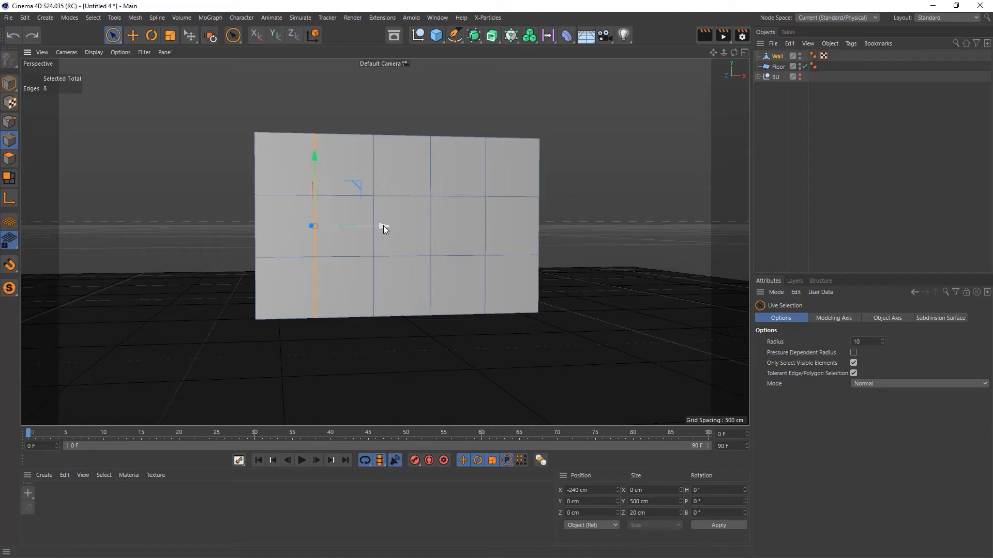
alt+drag(366, 283, 418, 293)
drag(385, 225, 340, 229)
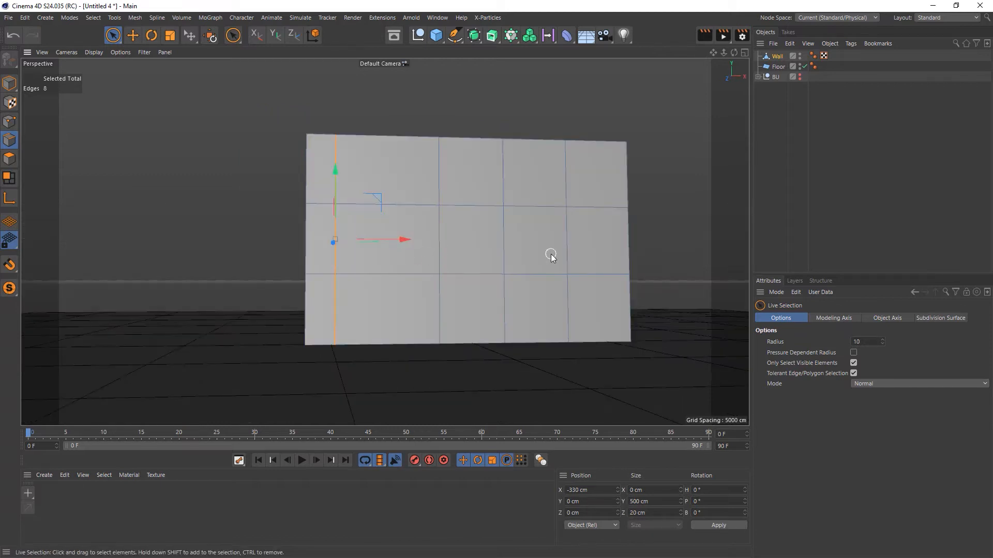
Step: Loop-select the rightmost inner vertical edge loop and move it outward to X 330 cm
key(u)
key(l)
click(565, 246)
drag(634, 241, 665, 242)
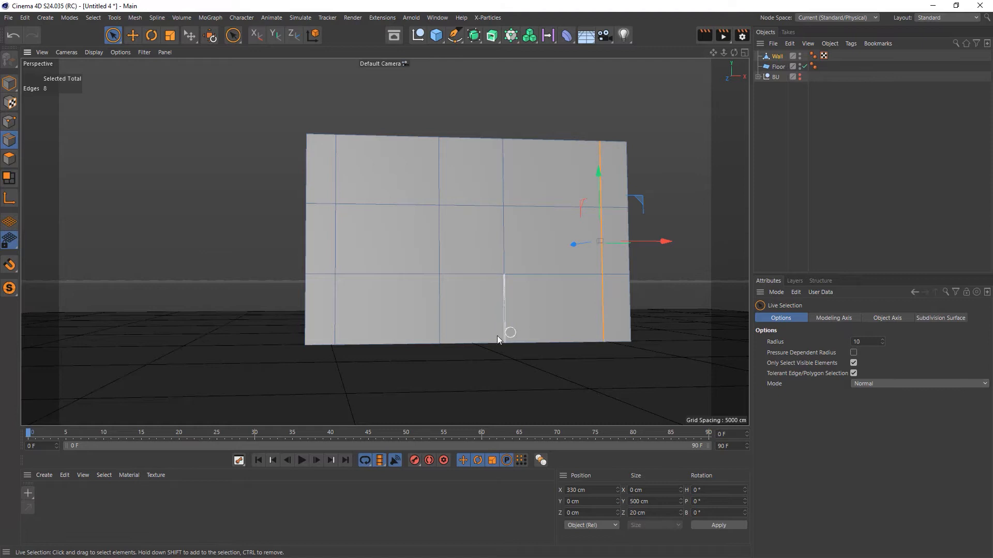
Step: Loop-select the upper horizontal edge loop and move it up to Y 173.333 cm
key(u)
key(l)
click(387, 206)
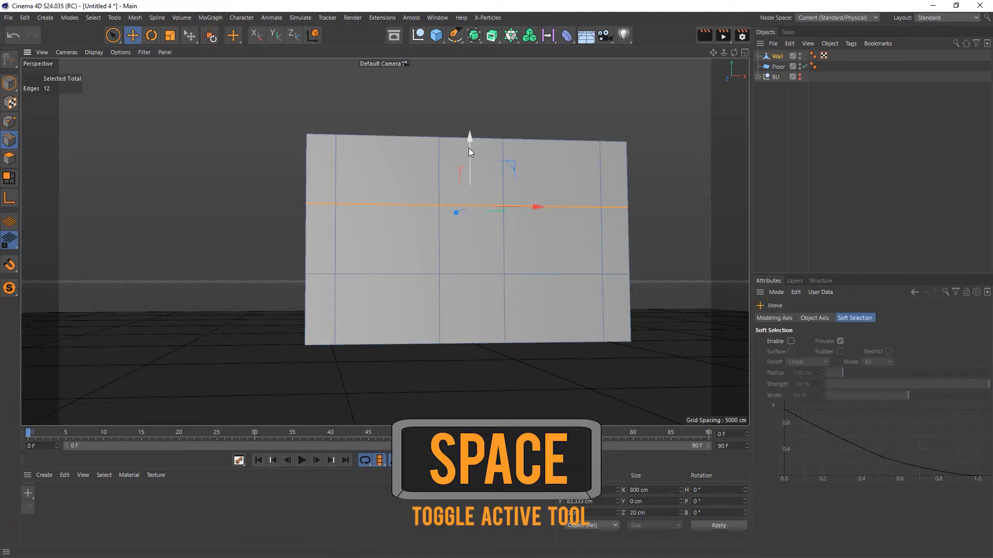
drag(469, 147, 474, 111)
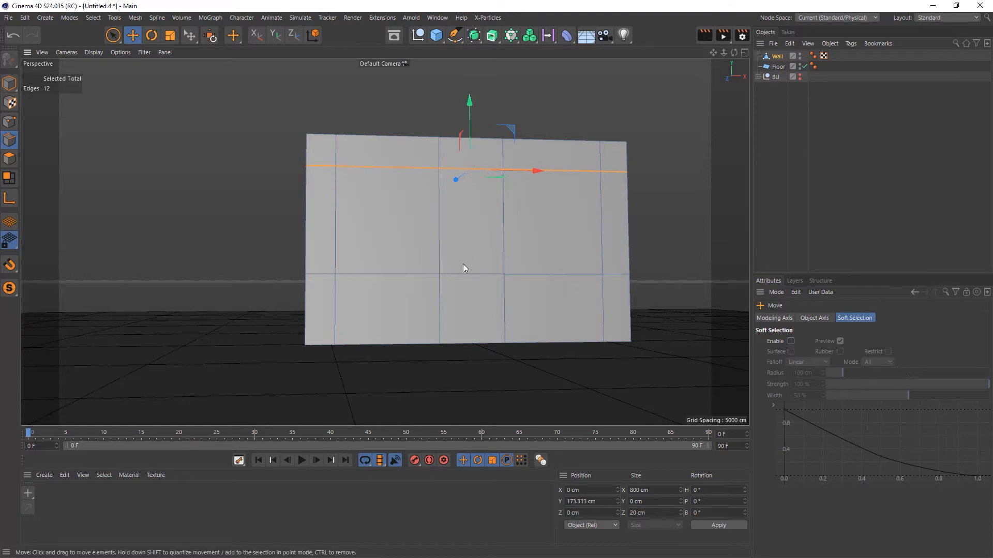
Step: Loop-select the lower horizontal edge loop and move it down to Y -133.333 cm
key(space)
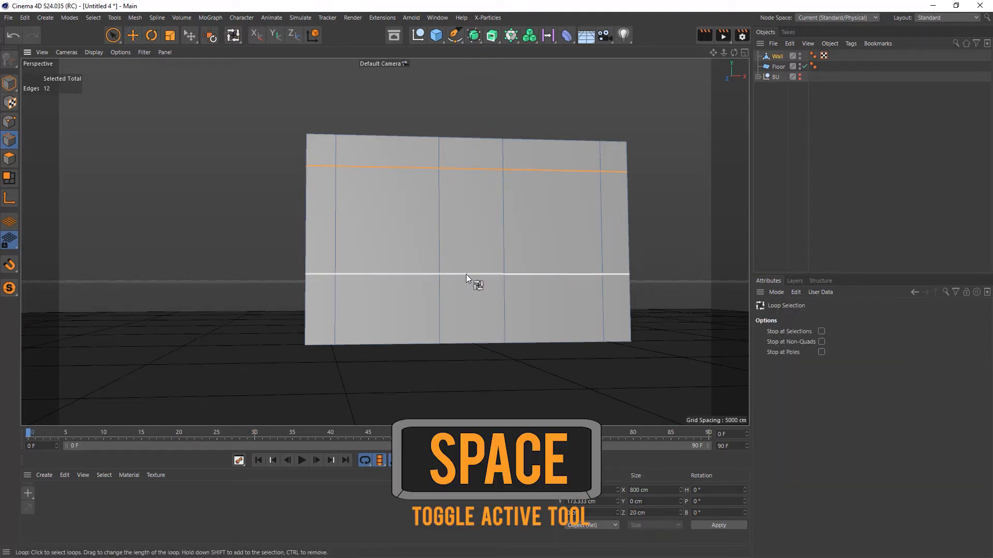
click(466, 274)
key(space)
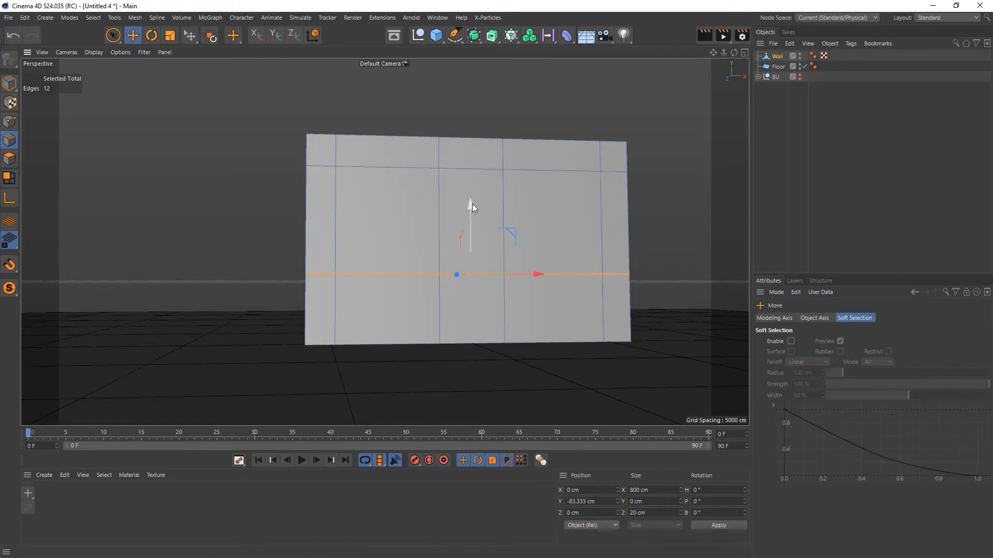
shift+drag(470, 207, 471, 240)
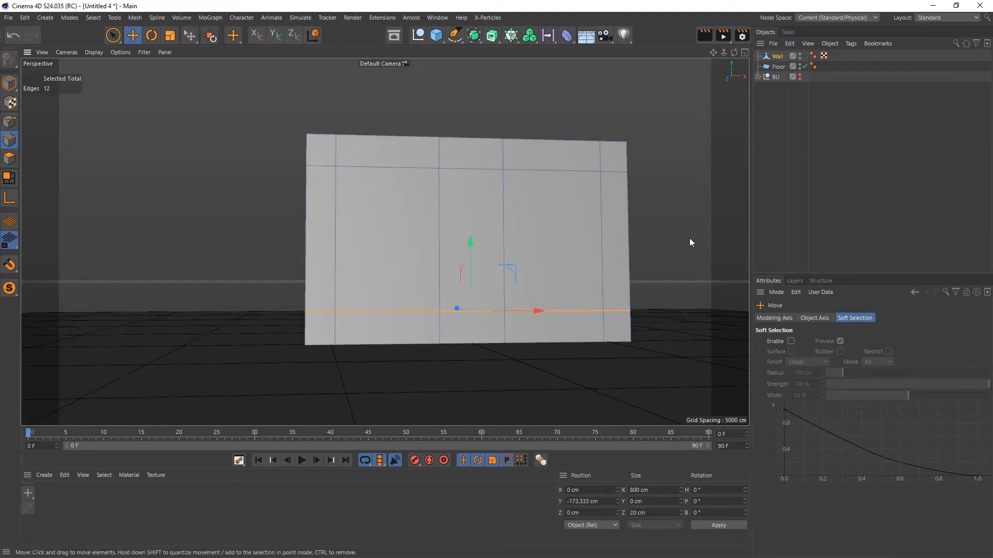
shift+drag(472, 243, 470, 227)
Step: Set the upper horizontal edge loop at Y 133.333 cm with the Move tool and deselect the Wall
key(u)
key(l)
click(471, 168)
key(e)
shift+drag(470, 98, 471, 116)
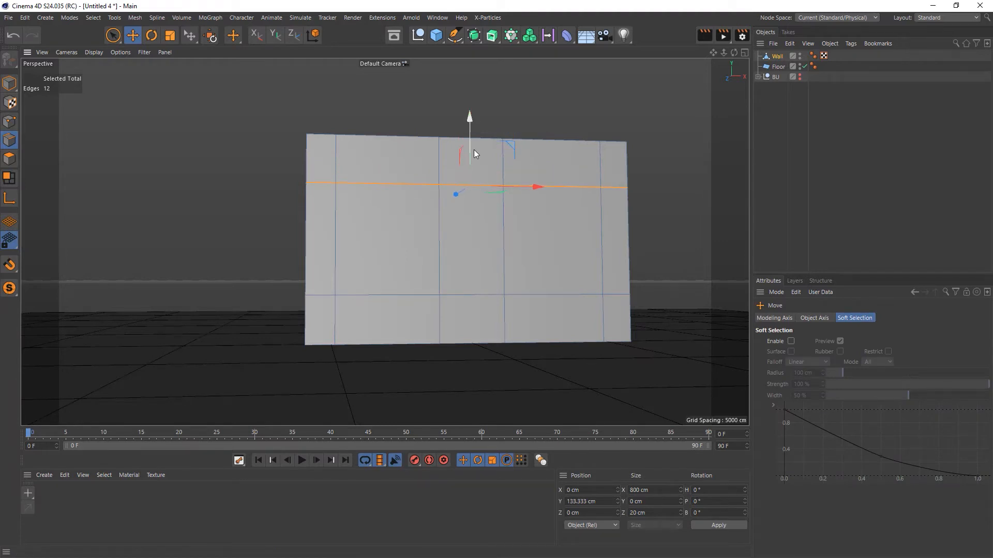
click(826, 196)
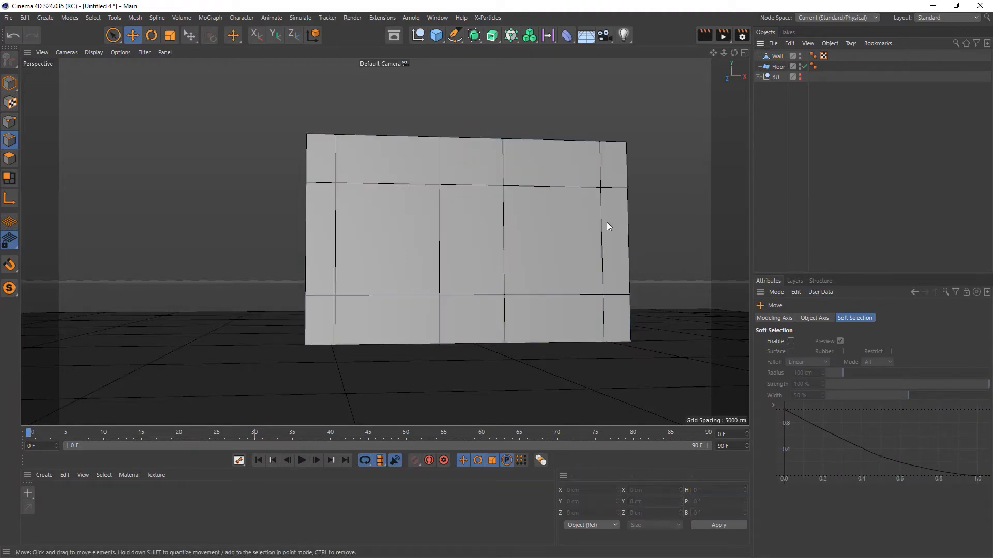
Step: Switch the Wall to polygon editing and select the large left window polygon on its front face
alt+drag(606, 221, 462, 195)
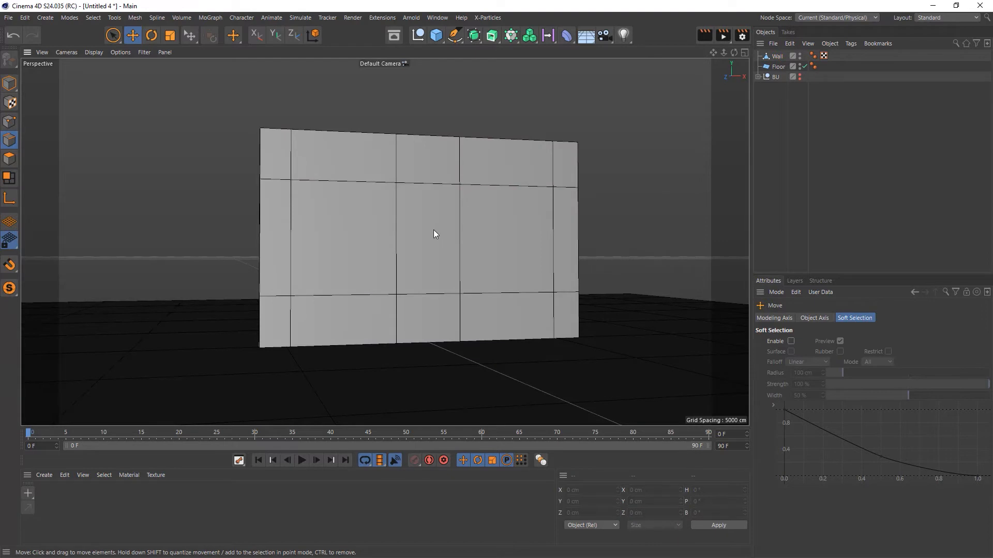
alt+drag(421, 235, 187, 209)
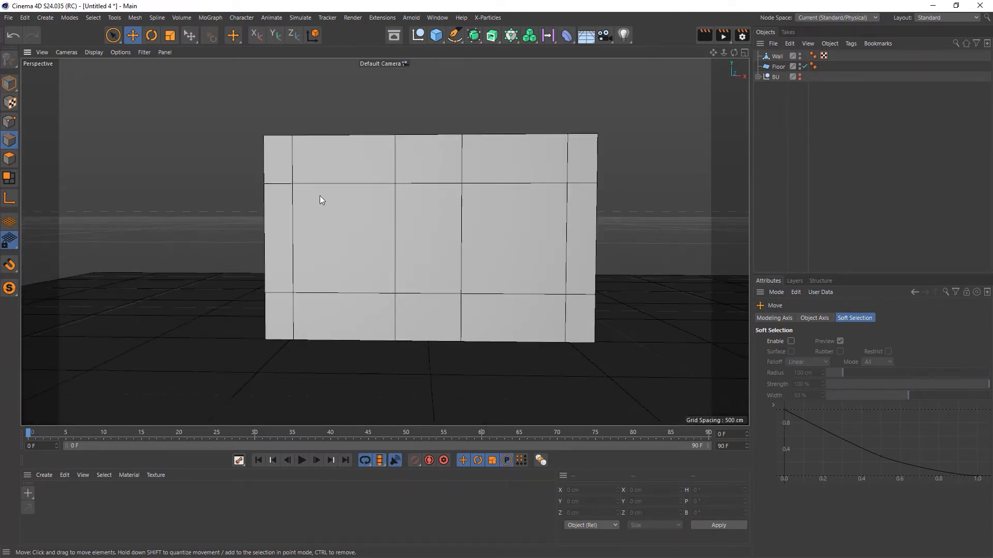
click(17, 160)
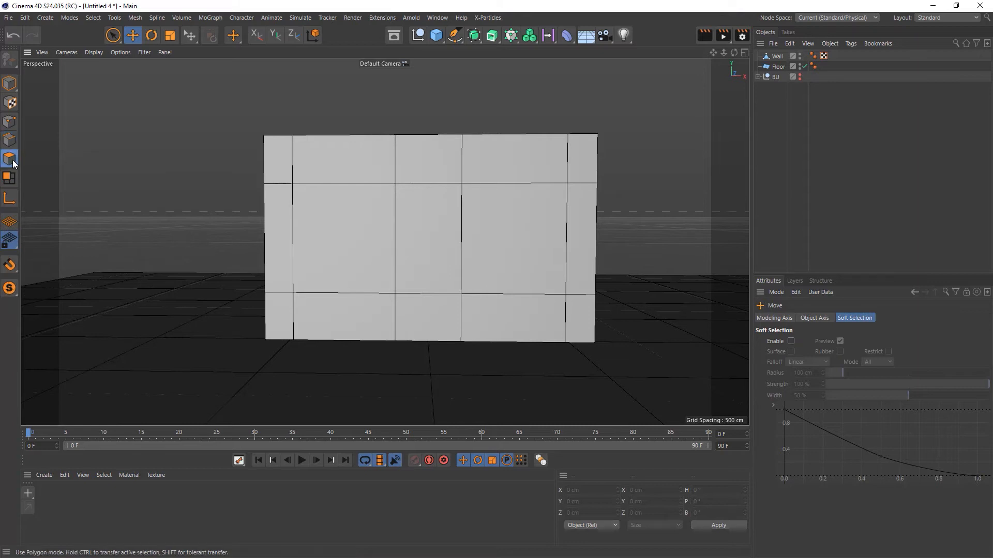
click(778, 55)
click(328, 230)
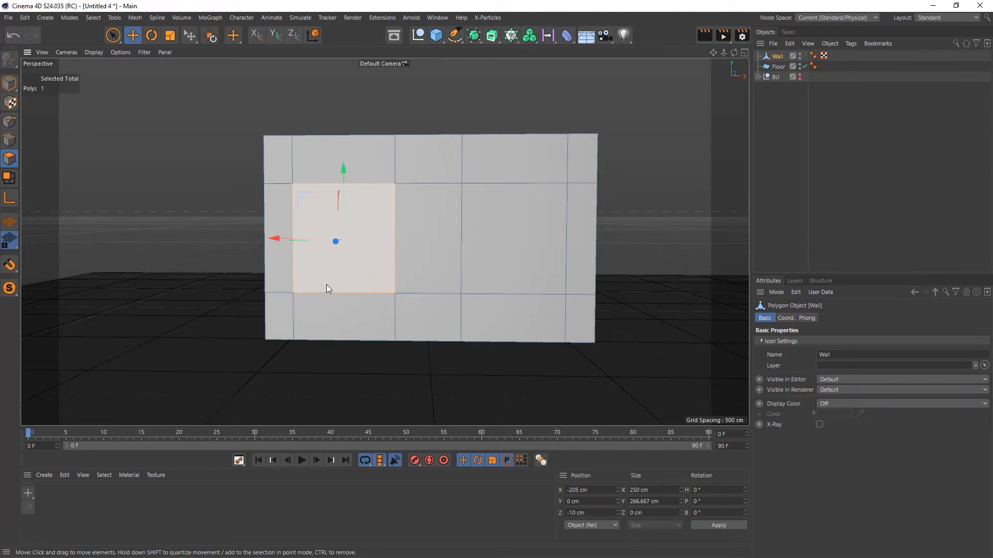
alt+drag(372, 231, 448, 234)
alt+right_drag(324, 240, 392, 227)
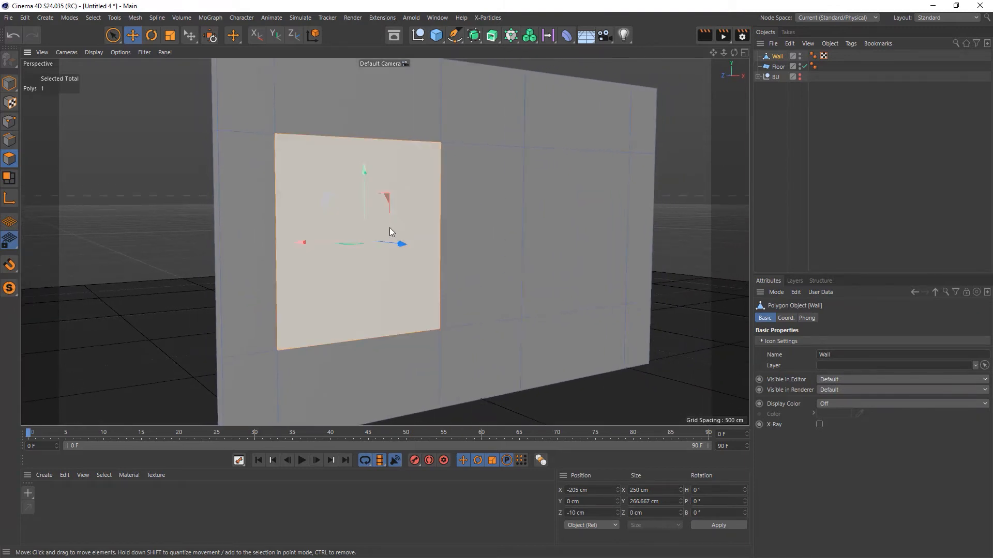
Step: Inset the left and right window polygons on the front face by 10 cm with Extrude Inner
key(m)
key(w)
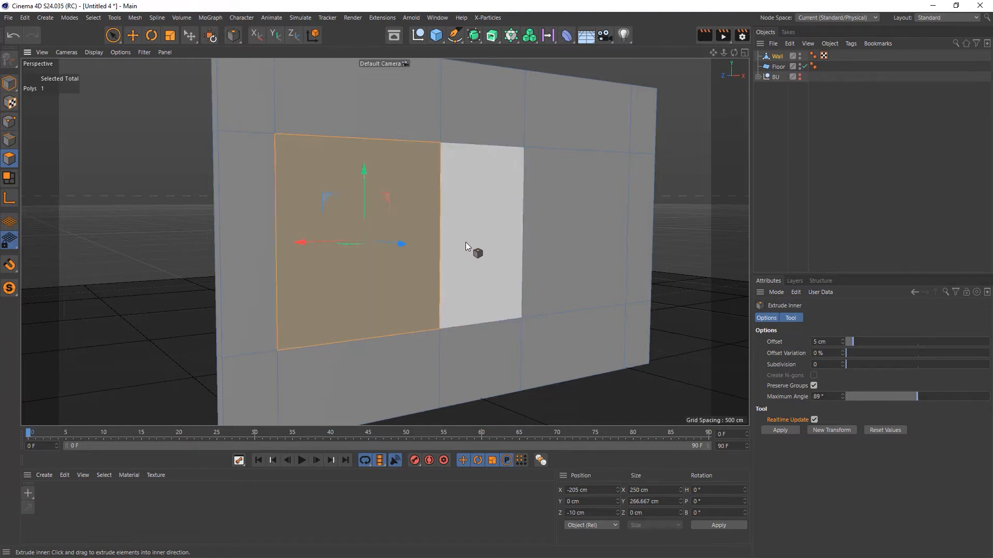
mouse_move(465, 242)
mouse_down()
mouse_move(491, 242)
mouse_move(467, 242)
mouse_up()
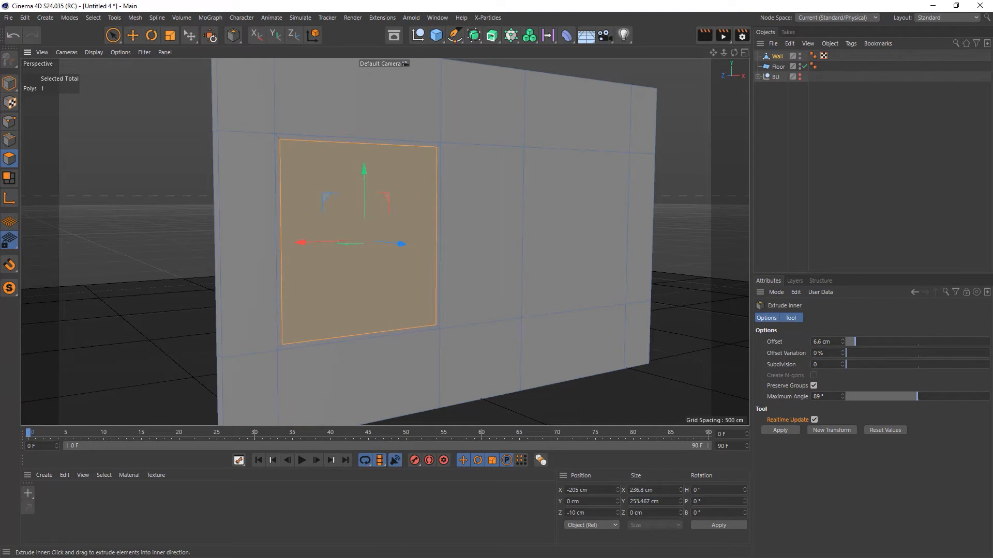
drag(467, 242, 440, 242)
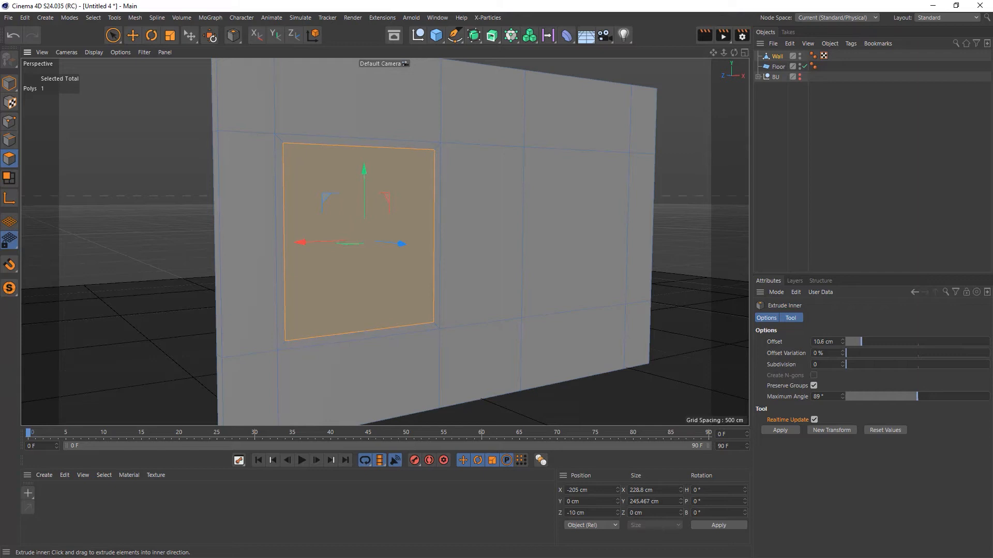
drag(444, 242, 447, 242)
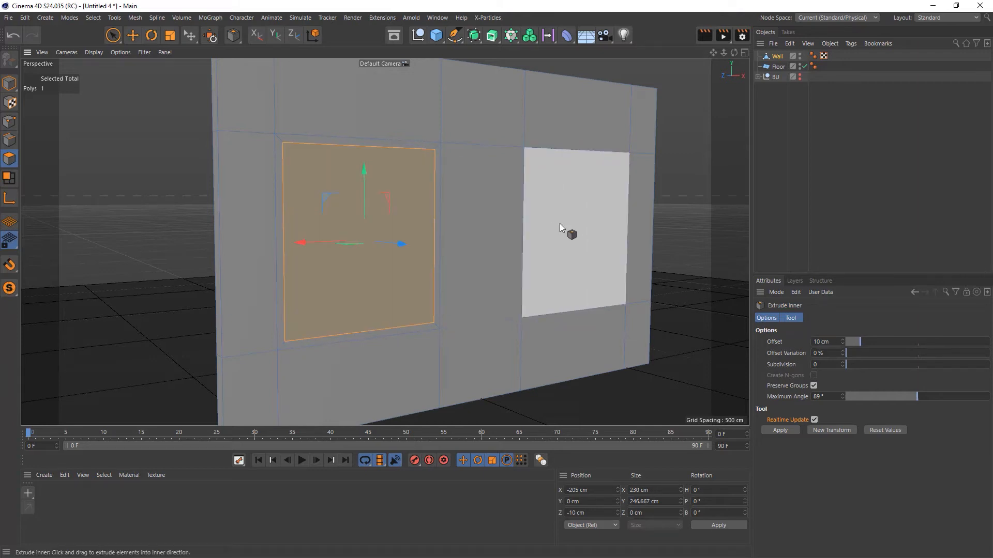
click(559, 228)
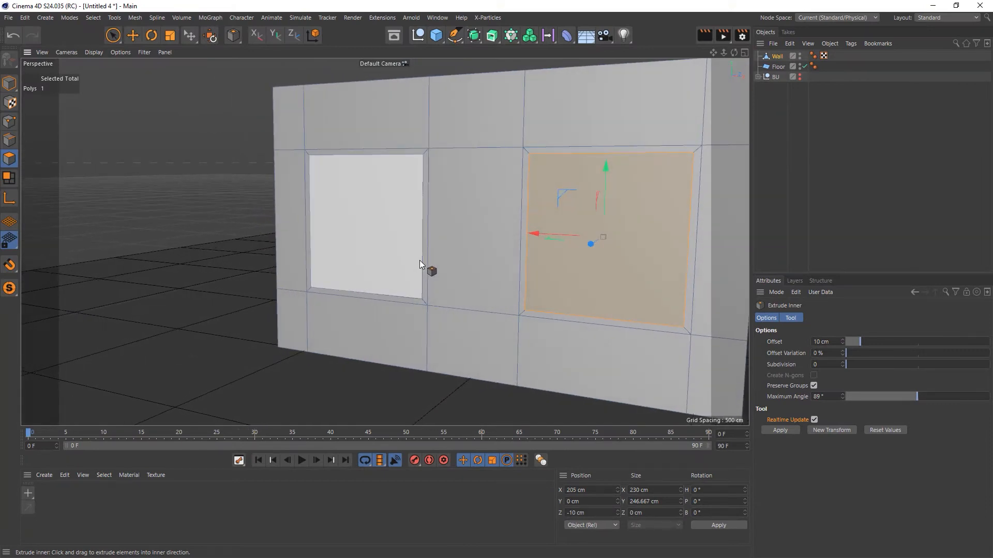
Step: Select the inner polygon of the left window and inset it by a further 5 cm with Extrude Inner
alt+drag(381, 226, 426, 234)
alt+right_drag(350, 173, 422, 177)
alt+middle_drag(387, 181, 435, 227)
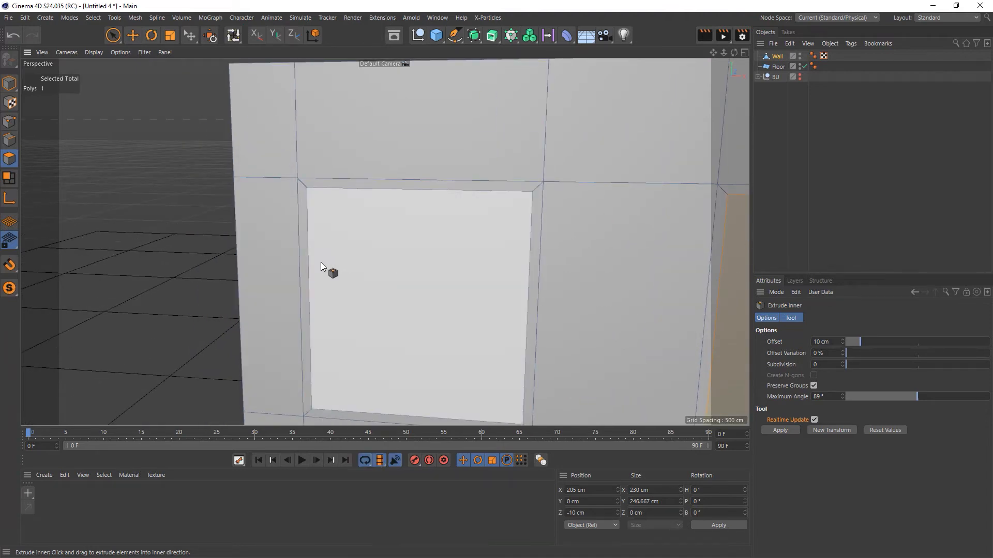
key(u)
key(l)
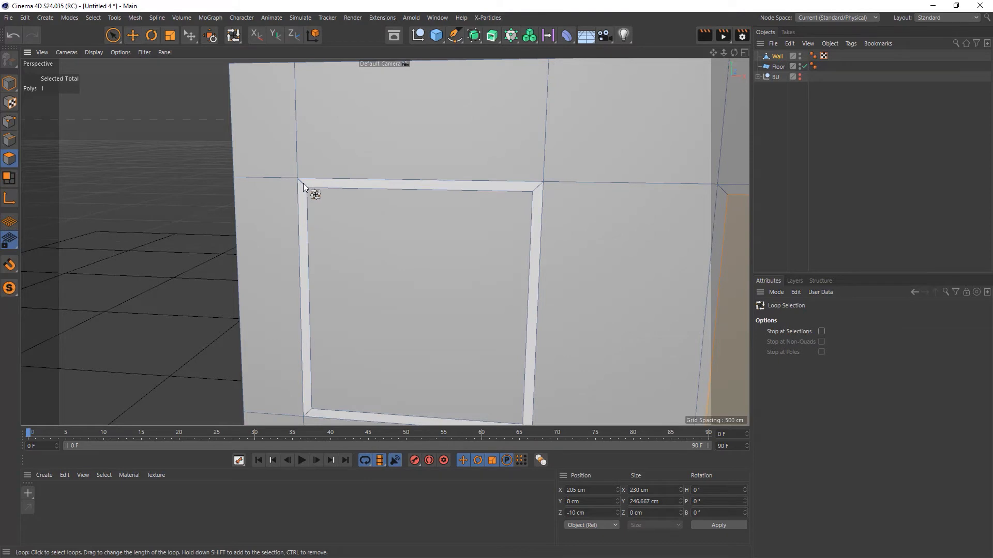
key(i)
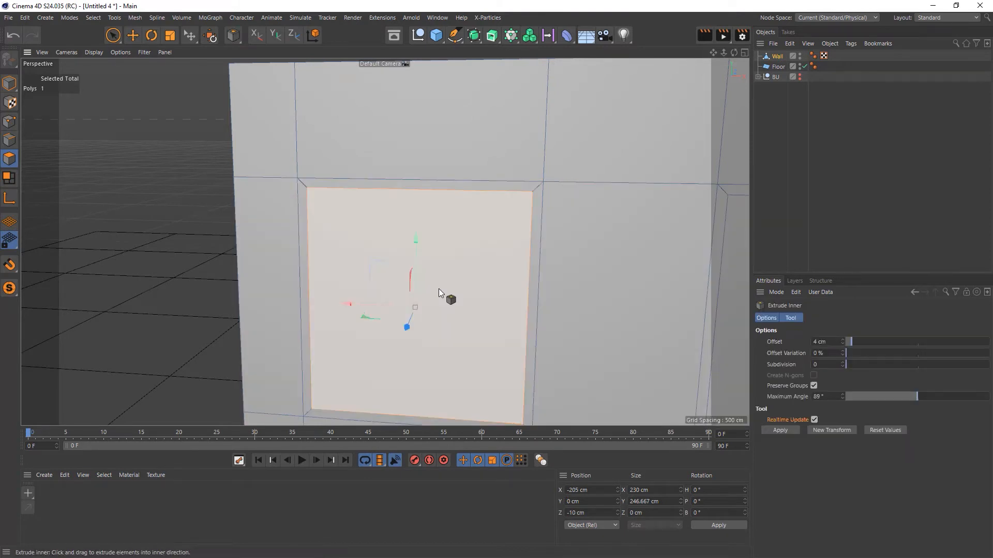
key(m)
key(w)
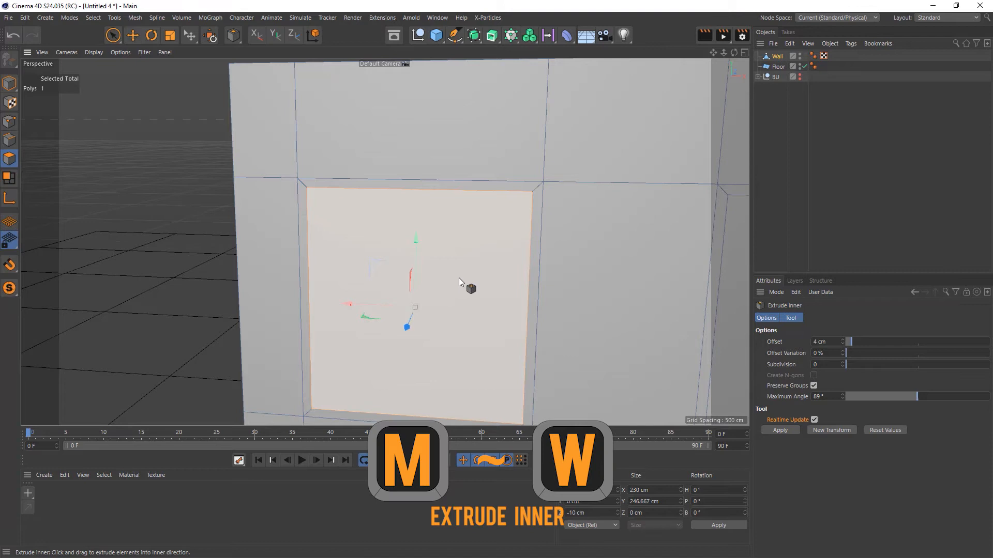
drag(458, 278, 449, 277)
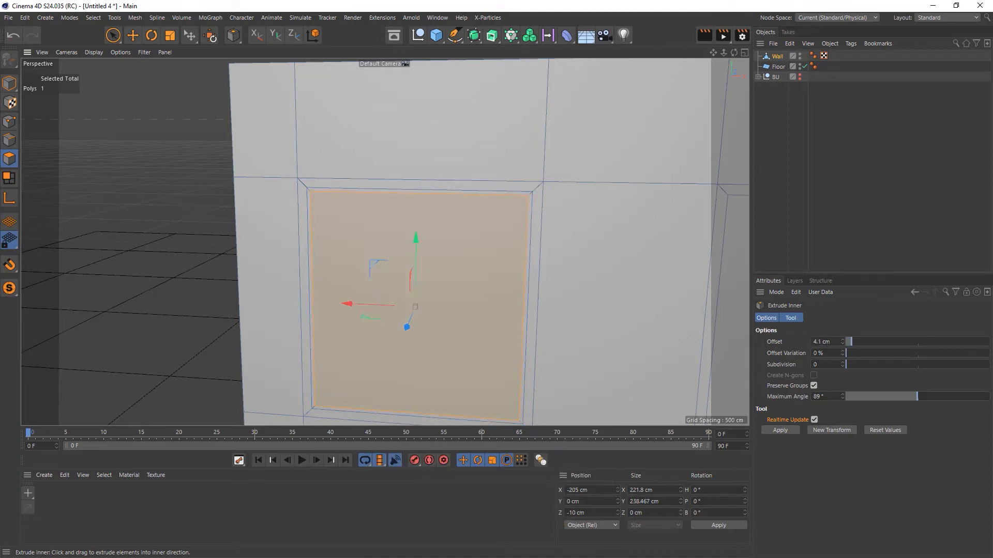
drag(442, 277, 439, 278)
text(5)
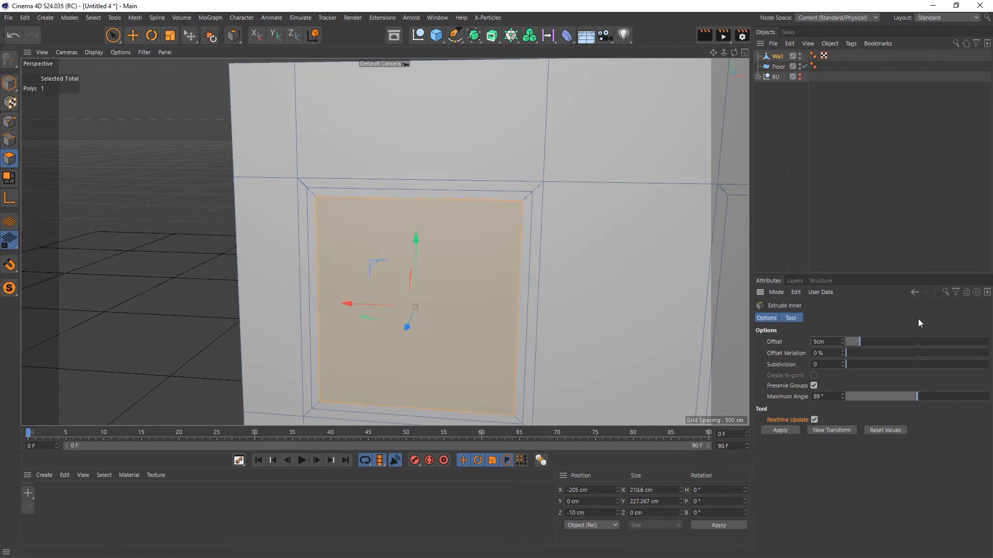
key(Return)
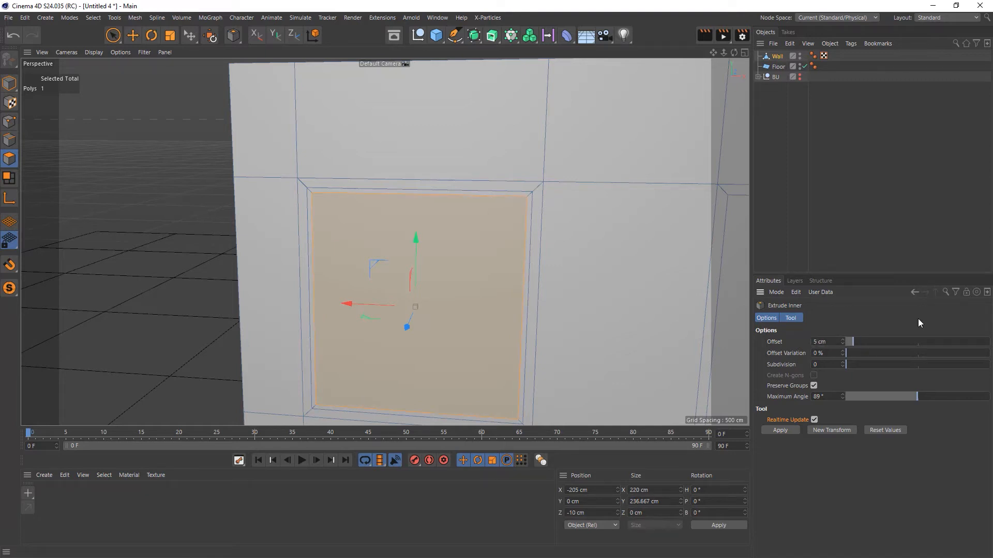
Step: Apply the same 5 cm Extrude Inner to the inner polygon of the right window
alt+middle_drag(550, 301, 427, 248)
click(632, 217)
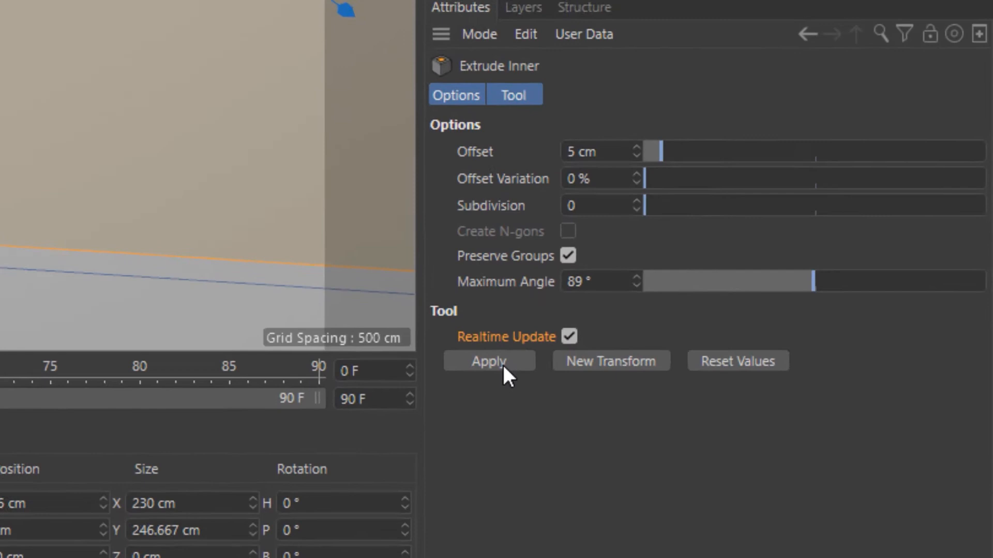
click(733, 418)
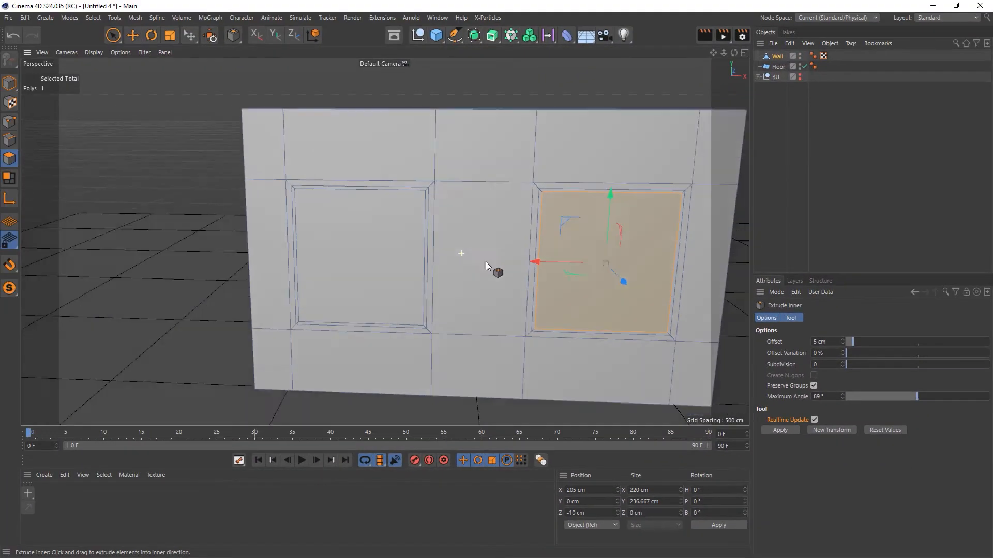
Step: Delete the large polygon on the back of the Wall behind the right window using Live Selection
alt+drag(486, 261, 429, 239)
scroll(414, 239, up, 4)
alt+drag(269, 247, 575, 232)
mouse_move(535, 267)
alt+mouse_down()
mouse_move(557, 268)
mouse_move(543, 265)
alt+mouse_up()
click(113, 35)
click(164, 204)
key(Delete)
Step: Delete the large polygon on the back of the Wall behind the left window
click(384, 284)
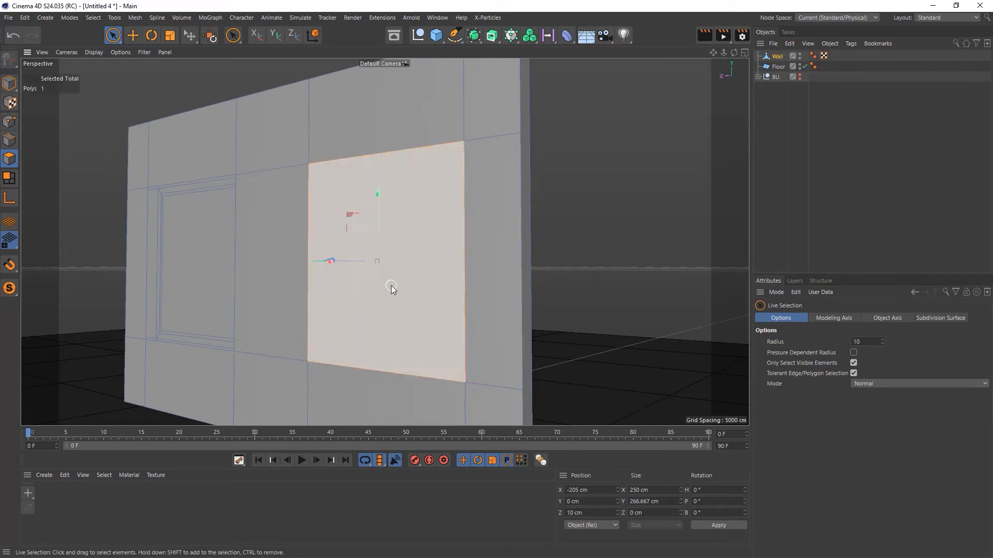
key(Delete)
Step: Select the innermost polygon of the left window on the front face and extrude it with an offset of -40 cm
alt+drag(405, 273, 168, 288)
click(418, 264)
alt+drag(429, 271, 498, 281)
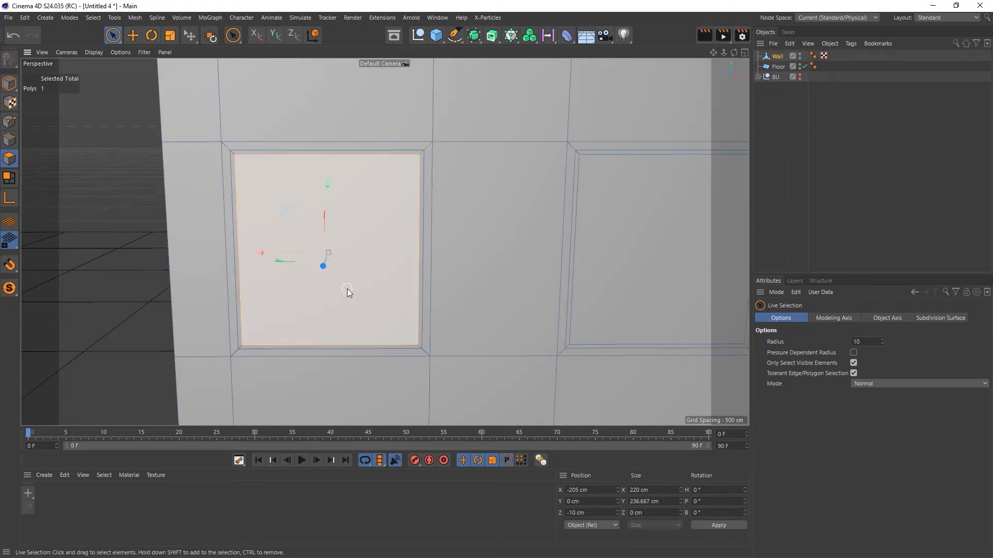
key(d)
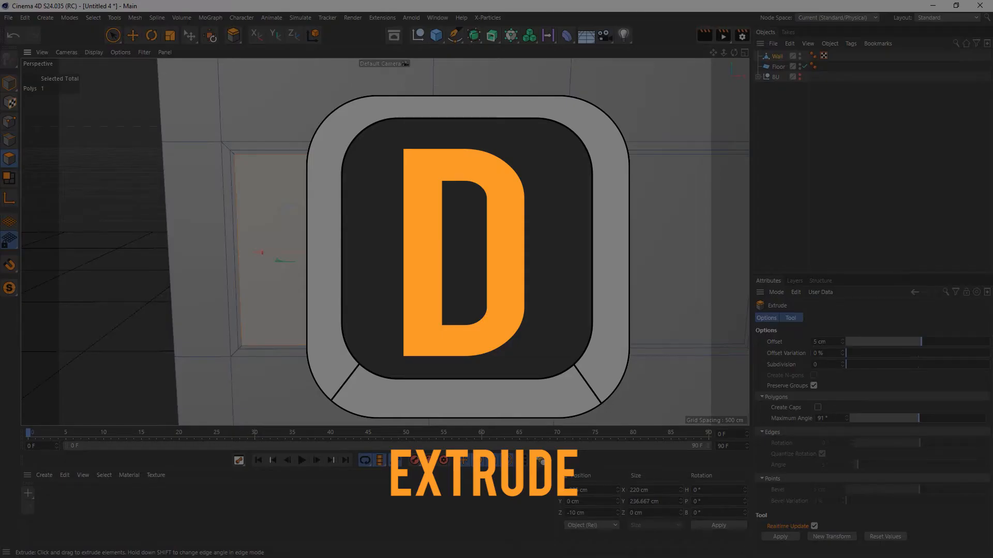
drag(372, 258, 335, 258)
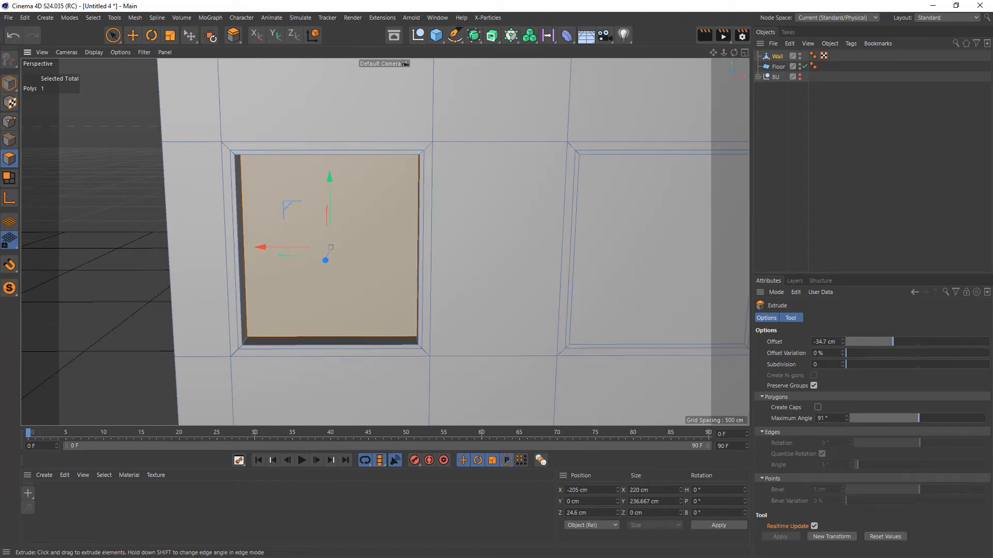
drag(325, 260, 326, 260)
click(826, 342)
key(BackSpace)
key(BackSpace)
key(Return)
Step: Apply the same -40 cm Extrude to the innermost polygon of the right window
alt+drag(364, 357, 279, 331)
click(639, 261)
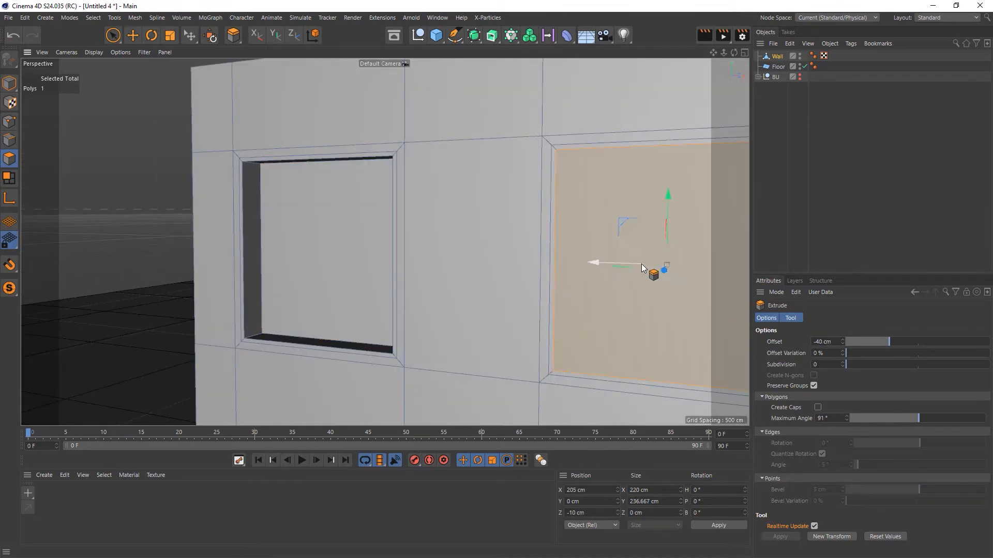
click(841, 339)
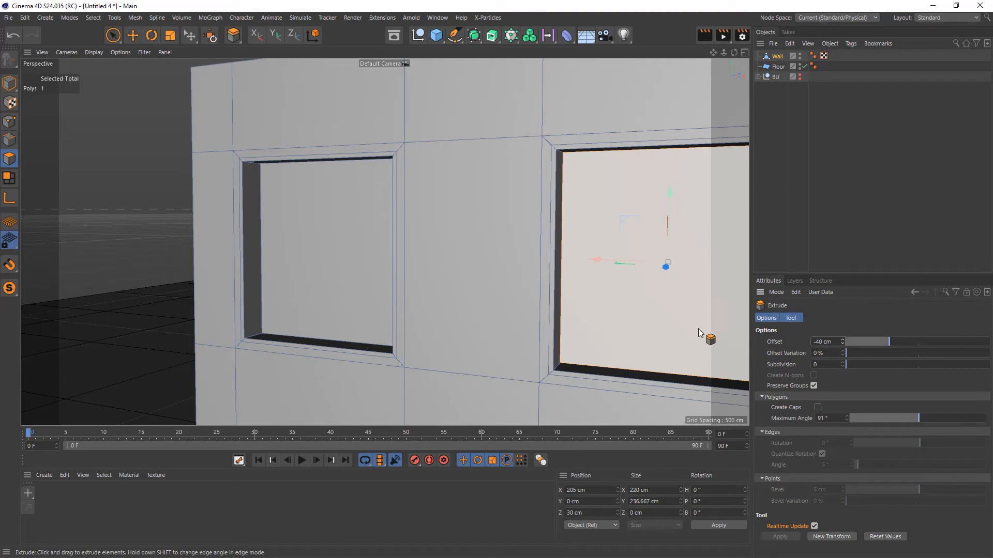
Step: Loop-select the four front edges around the left window recess and bevel them with an offset of 1 cm
alt+middle_drag(629, 284, 525, 240)
alt+drag(430, 247, 15, 148)
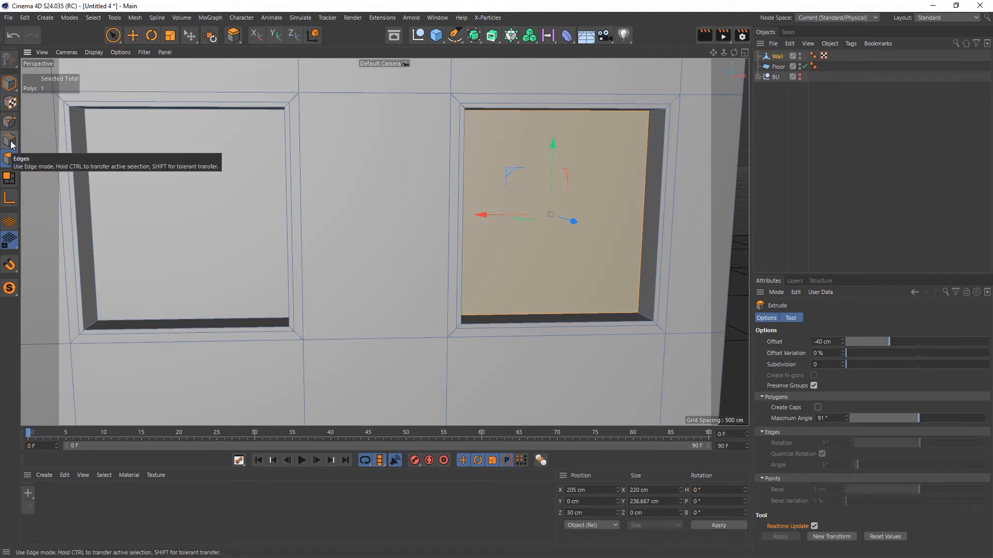
click(11, 141)
alt+middle_drag(171, 184, 392, 250)
scroll(342, 228, up, 2)
alt+drag(461, 288, 412, 285)
key(u)
key(l)
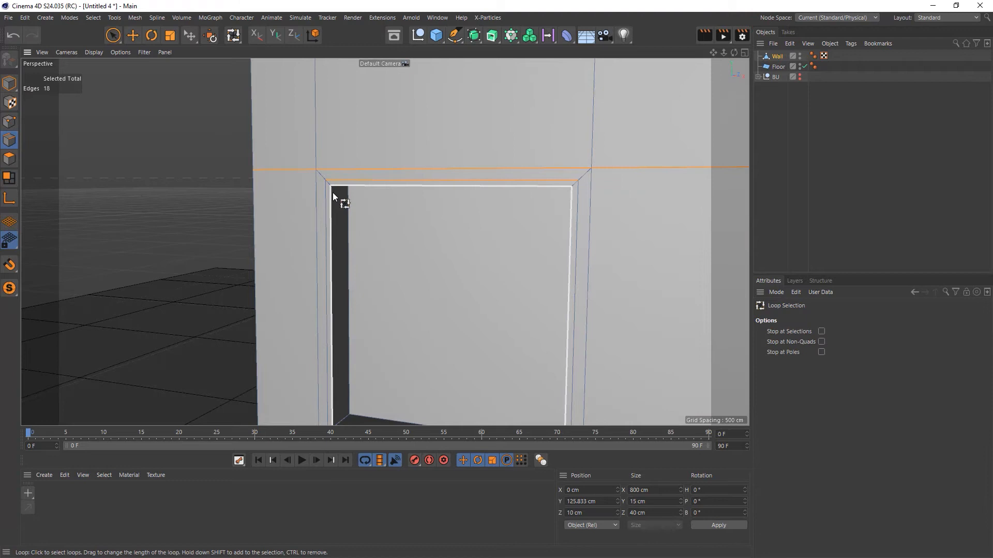
click(333, 188)
click(342, 271)
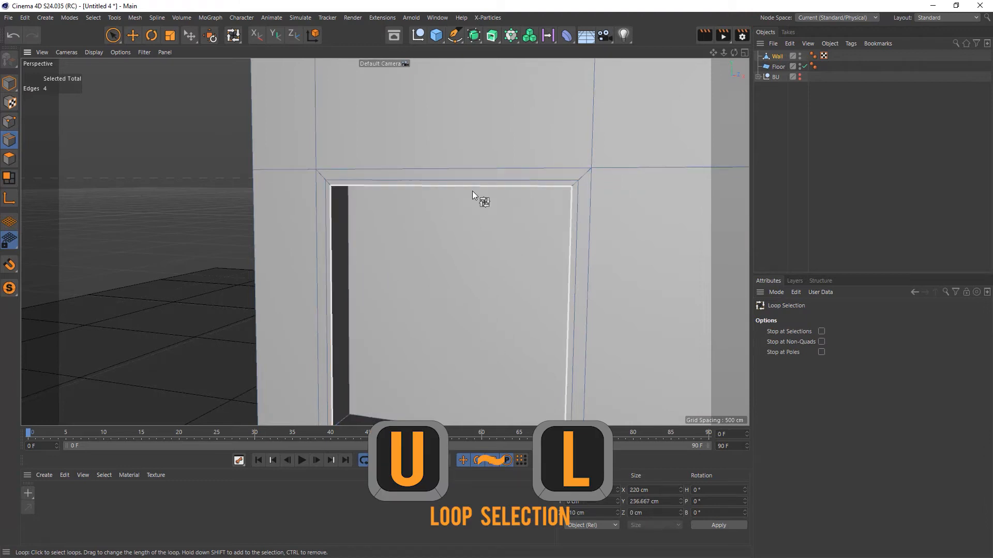
alt+drag(345, 230, 325, 216)
key(m)
key(s)
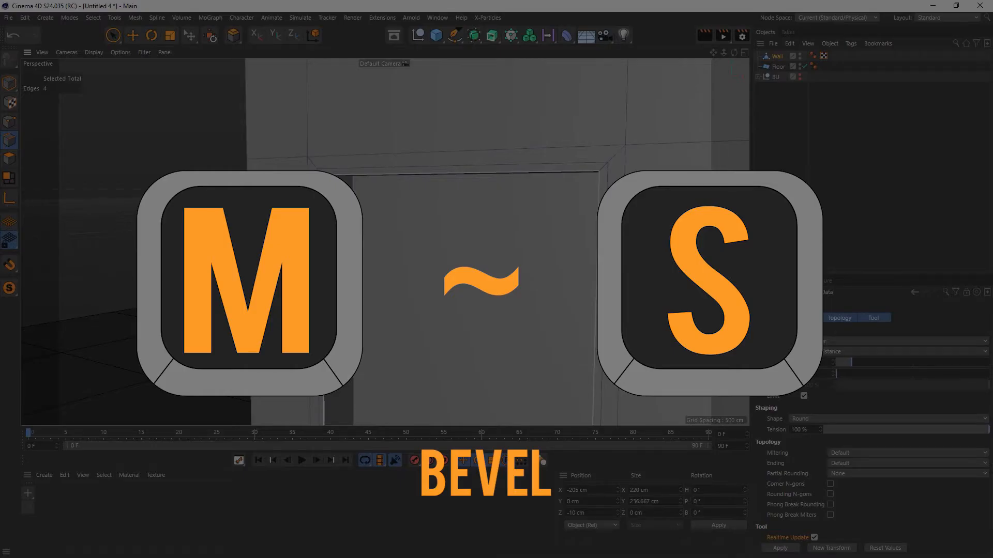
scroll(325, 187, up, 8)
drag(357, 199, 366, 199)
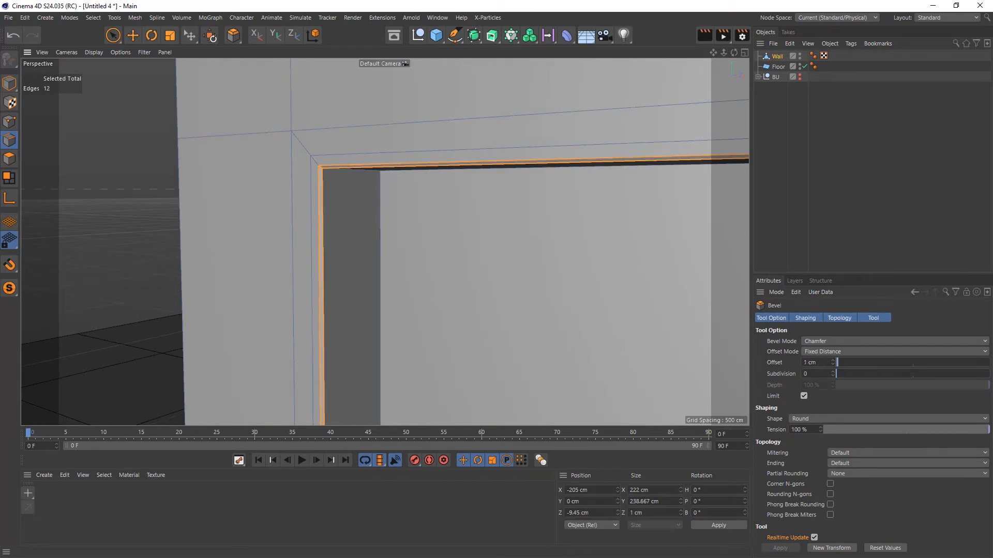
Step: Set the subdivision of the left window's edge bevel to 2
scroll(294, 160, up, 3)
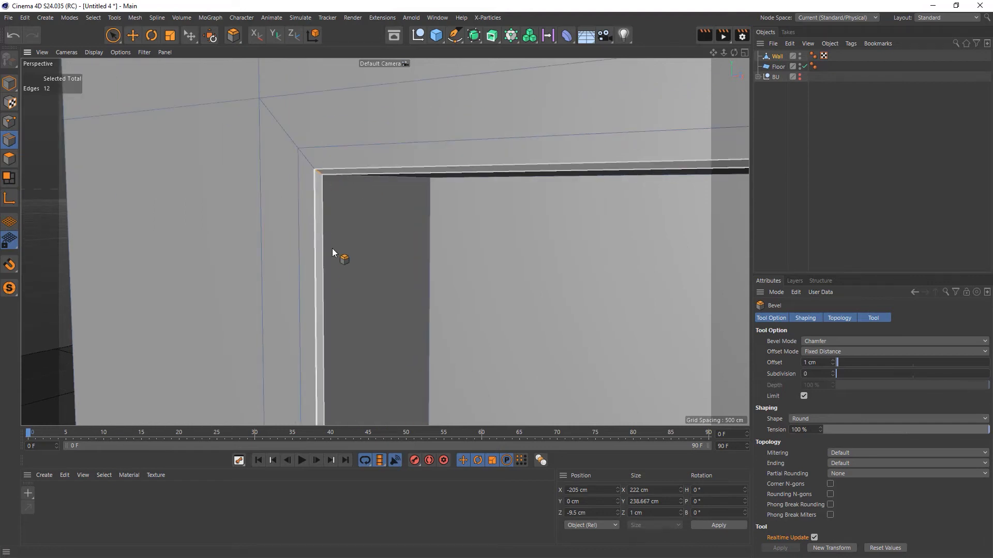
click(833, 371)
click(832, 371)
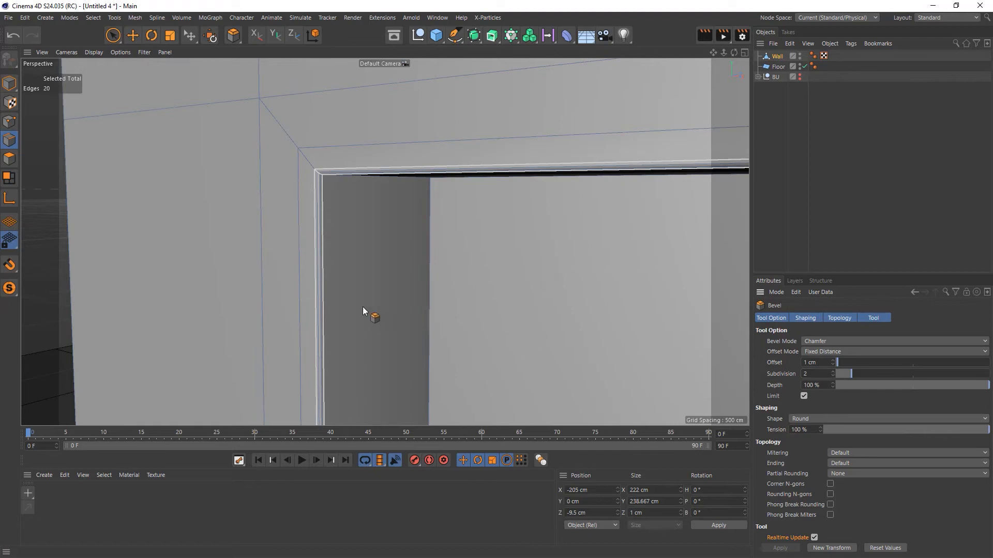
Step: Loop-select the front edges around the right window recess and bevel them with a 1 cm offset and subdivision 2
scroll(361, 306, down, 3)
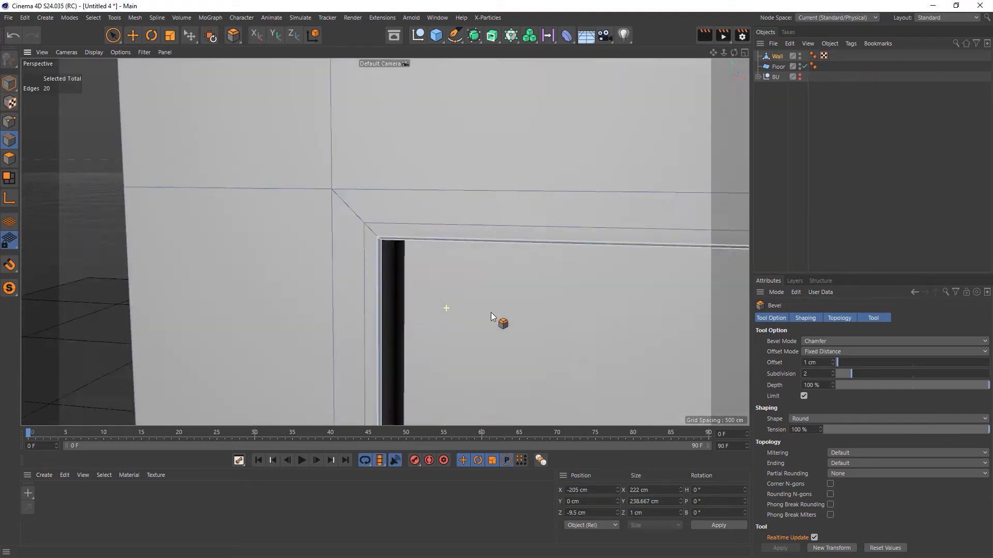
mouse_move(491, 313)
alt+mouse_down()
mouse_move(521, 307)
mouse_move(473, 302)
mouse_move(485, 305)
alt+mouse_up()
alt+middle_drag(556, 321, 129, 229)
alt+right_drag(527, 292, 423, 315)
alt+middle_drag(596, 336, 274, 275)
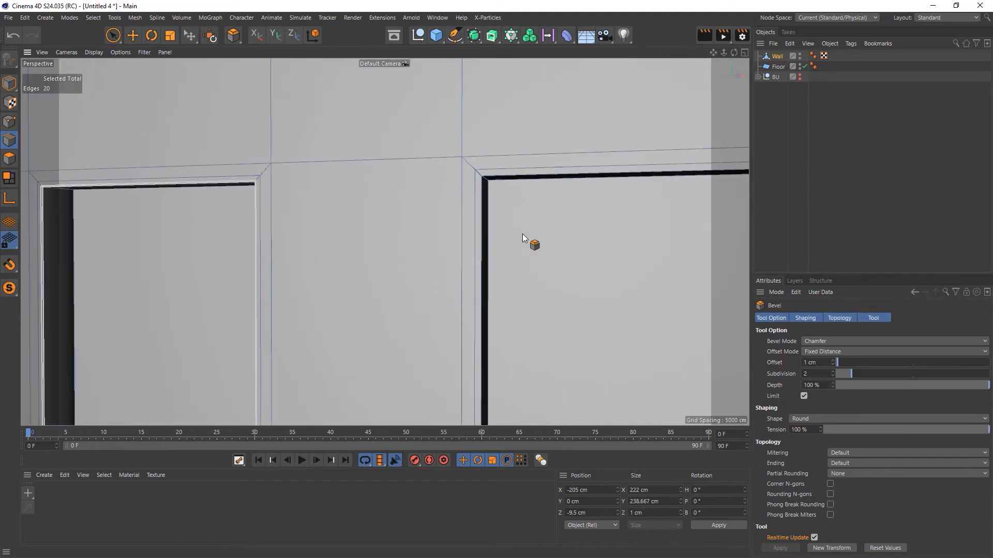
key(u)
key(l)
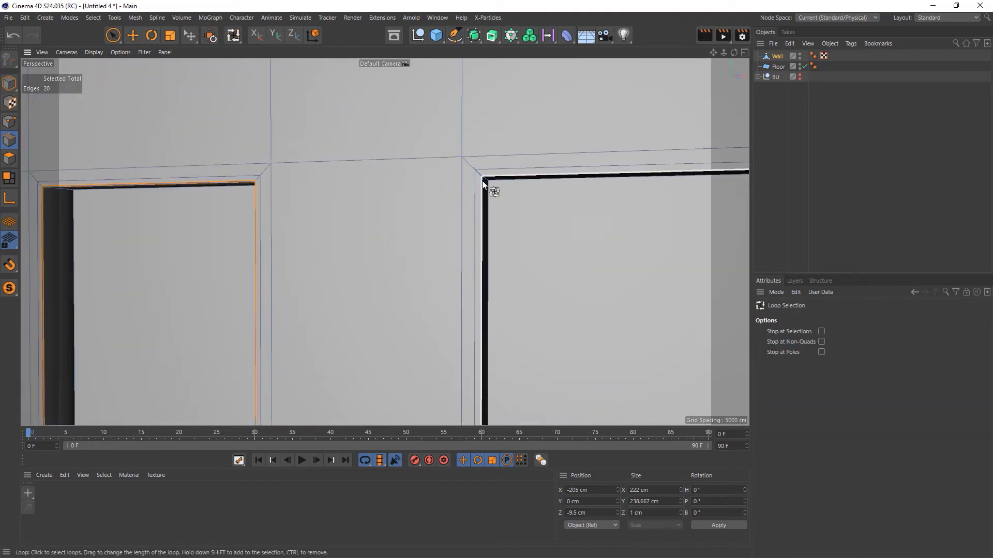
click(484, 197)
key(m)
key(s)
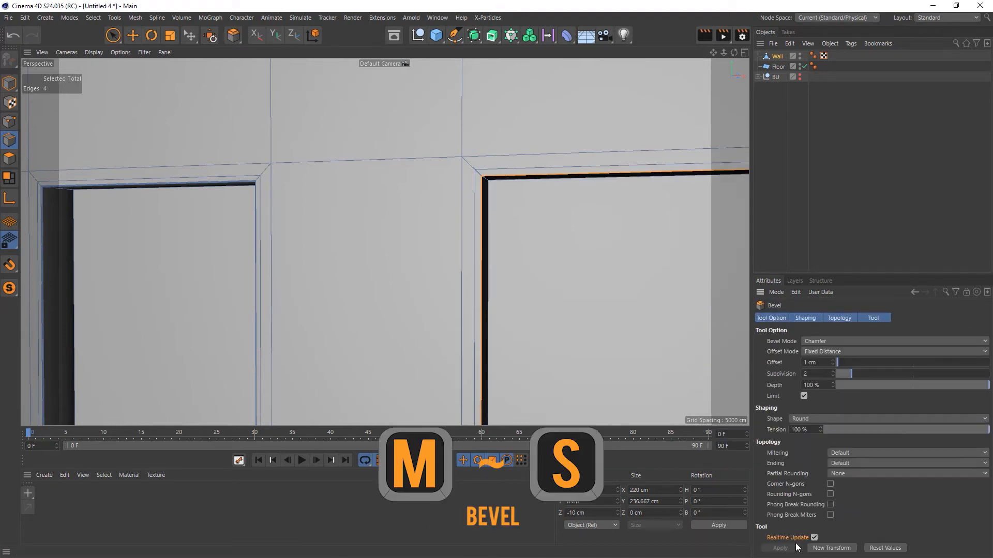
scroll(511, 199, up, 5)
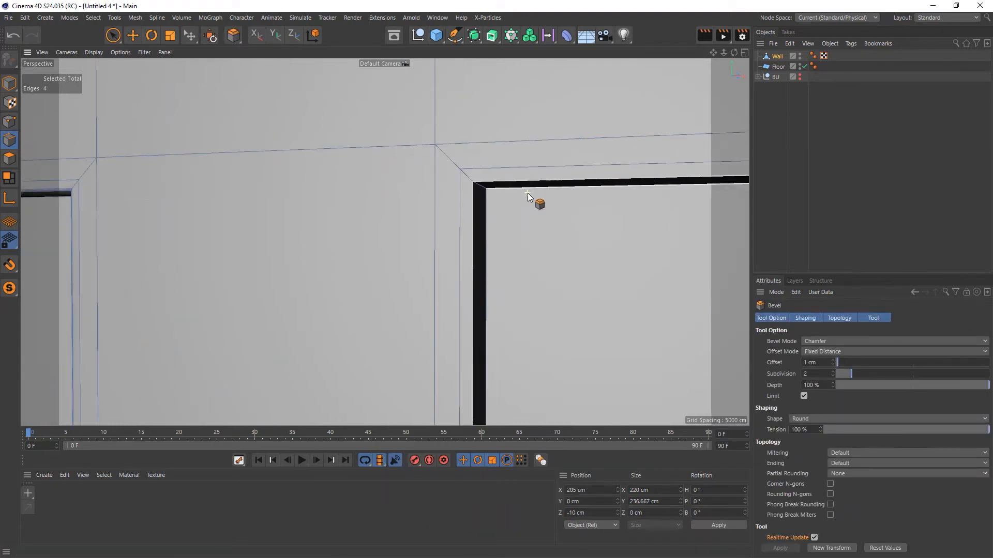
click(832, 361)
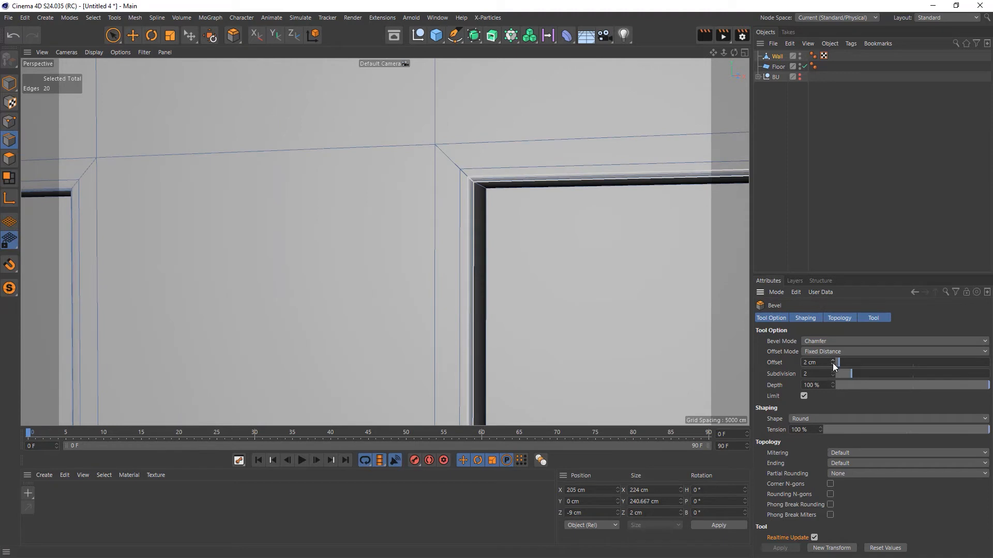
click(832, 364)
scroll(478, 207, up, 4)
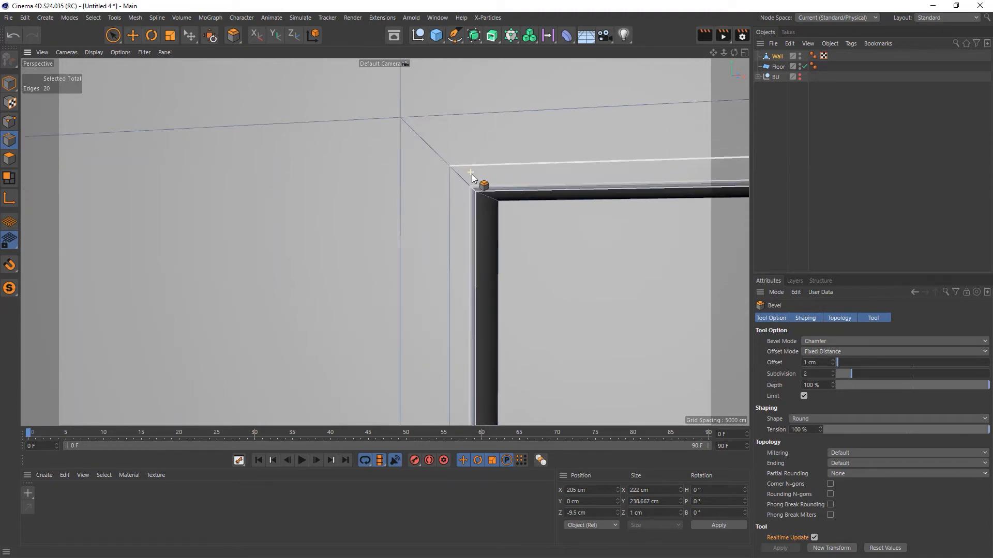
Step: Loop-select the outer frame polygons around the left window and extrude them outward by about 2.7 cm
alt+drag(483, 232, 512, 173)
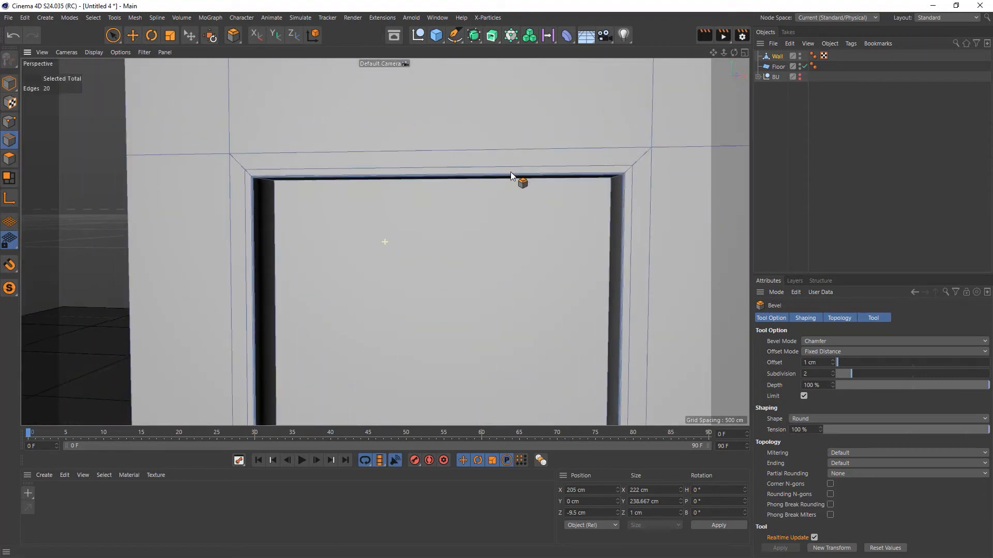
alt+drag(266, 214, 259, 221)
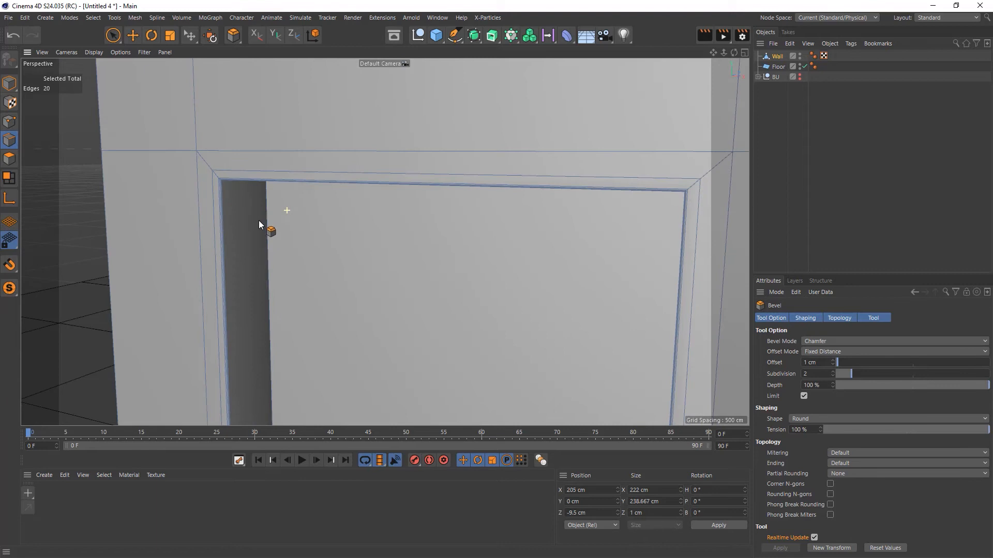
key(u)
key(l)
click(7, 165)
click(206, 162)
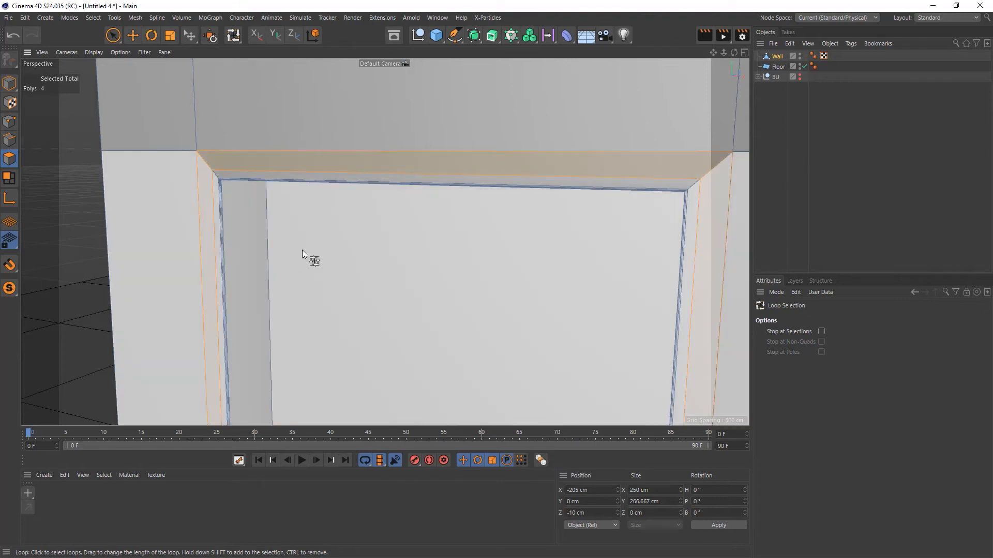
key(d)
mouse_move(320, 257)
mouse_down()
mouse_move(291, 258)
mouse_move(334, 257)
mouse_up()
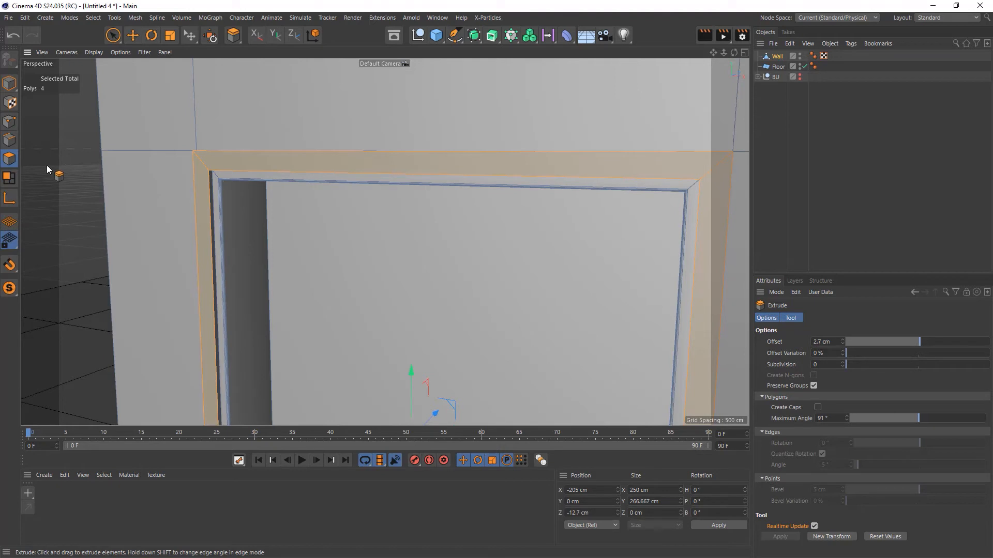
Step: Loop-select the inner edges of the left window's raised frame and bevel them with a 2 cm offset and subdivision 2
ctrl+click(9, 140)
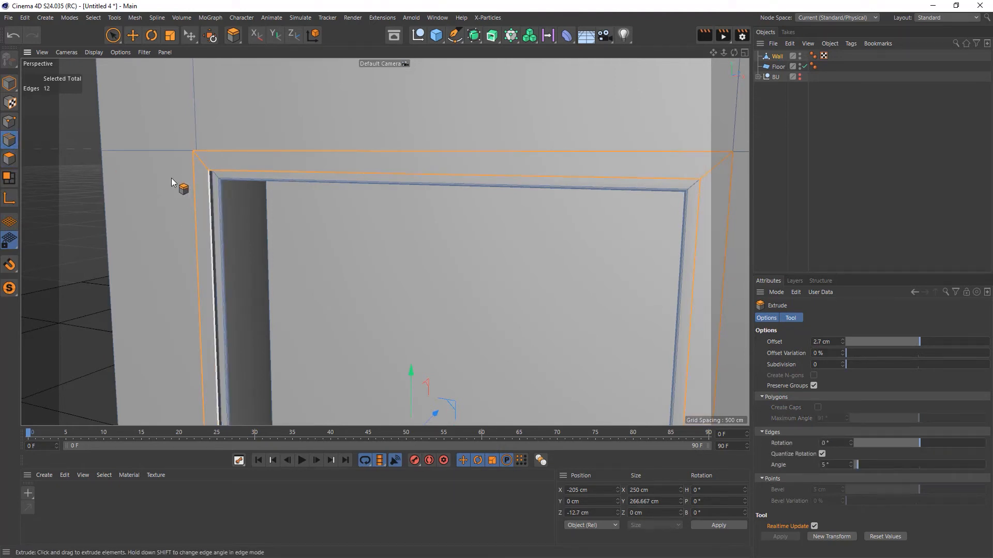
key(u)
key(l)
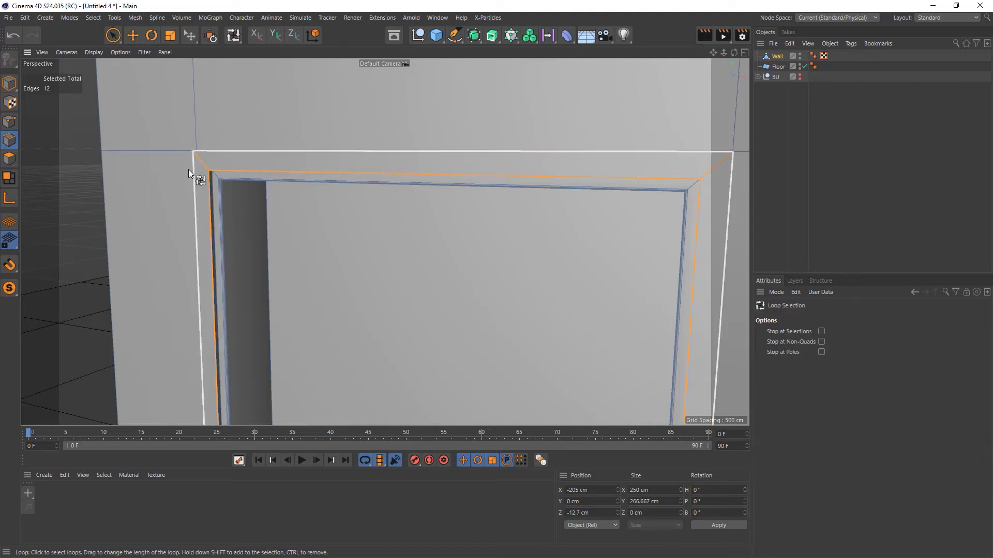
click(209, 173)
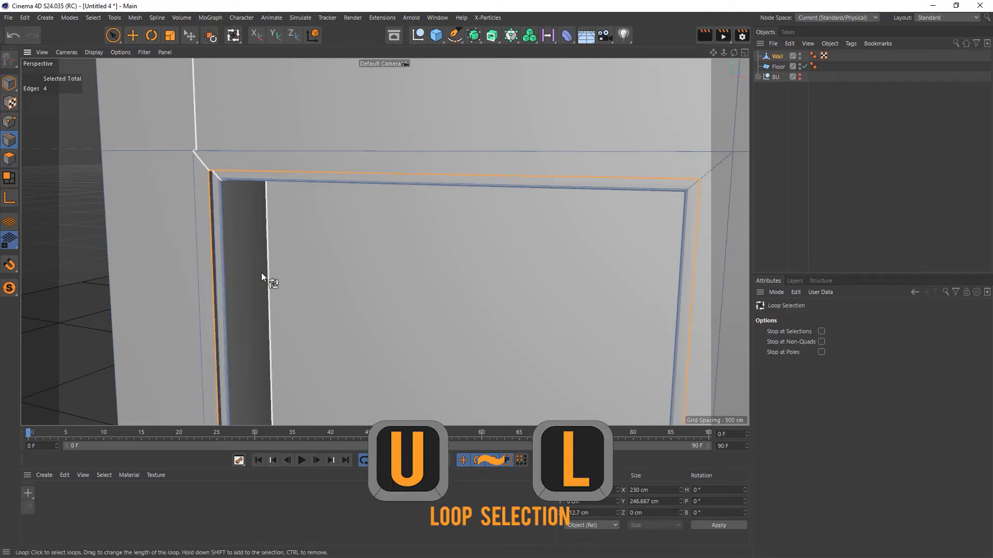
key(m)
key(s)
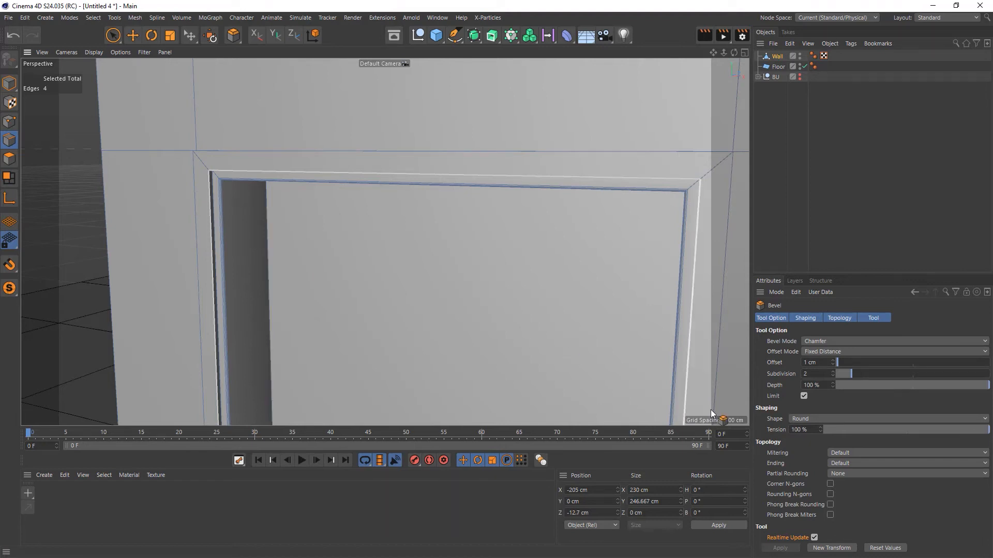
click(832, 360)
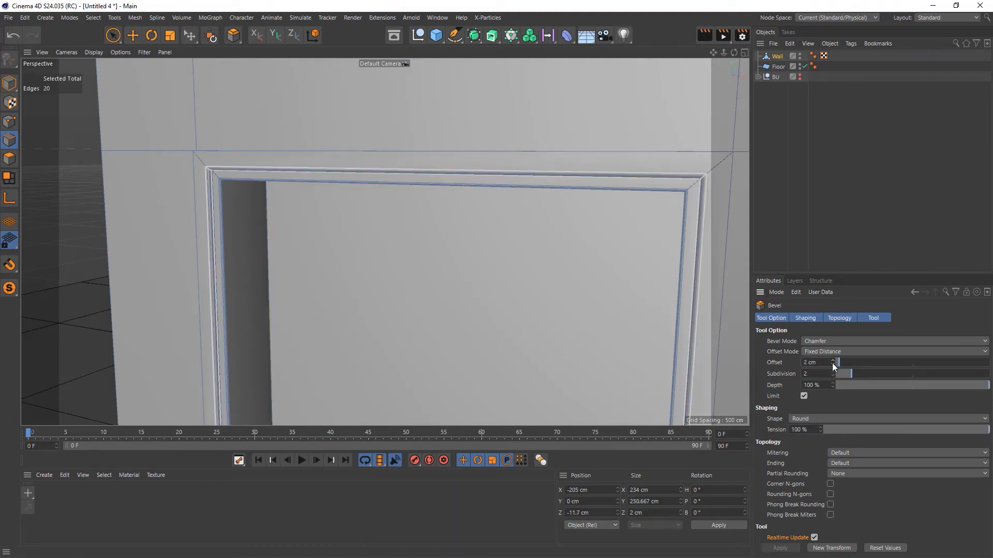
click(832, 364)
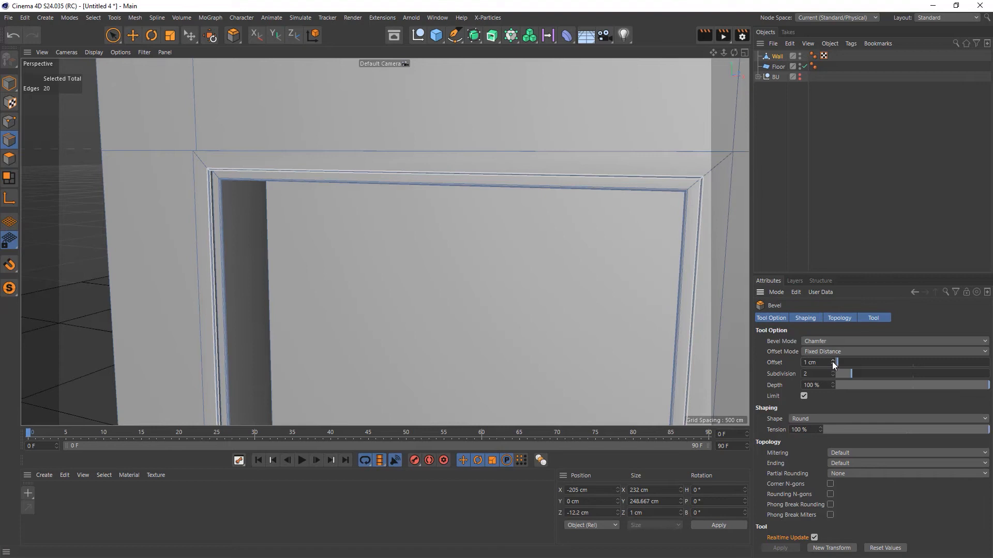
click(833, 360)
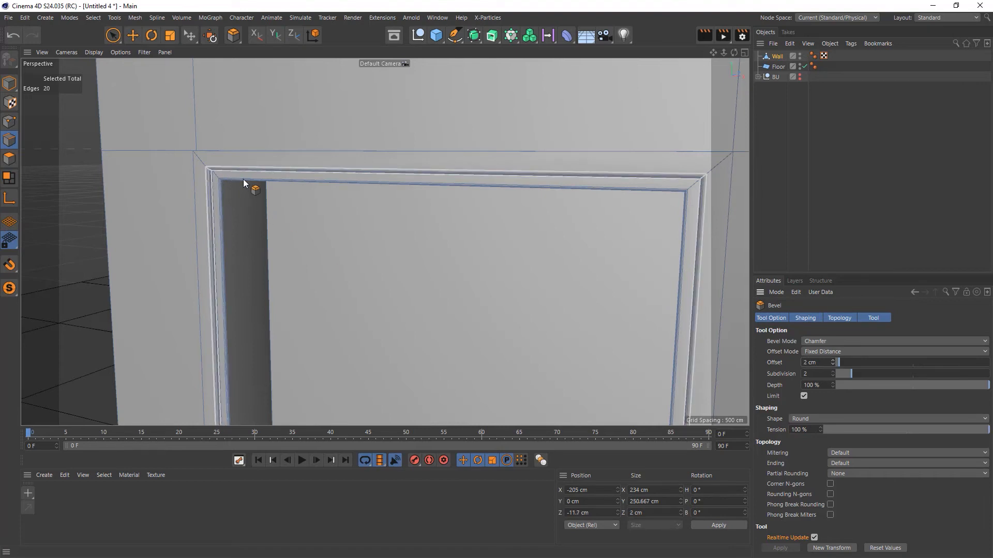
Step: Loop-select the outermost edges around the left window's frame and bevel them with a 1 cm offset and subdivision 2
alt+drag(240, 172, 185, 163)
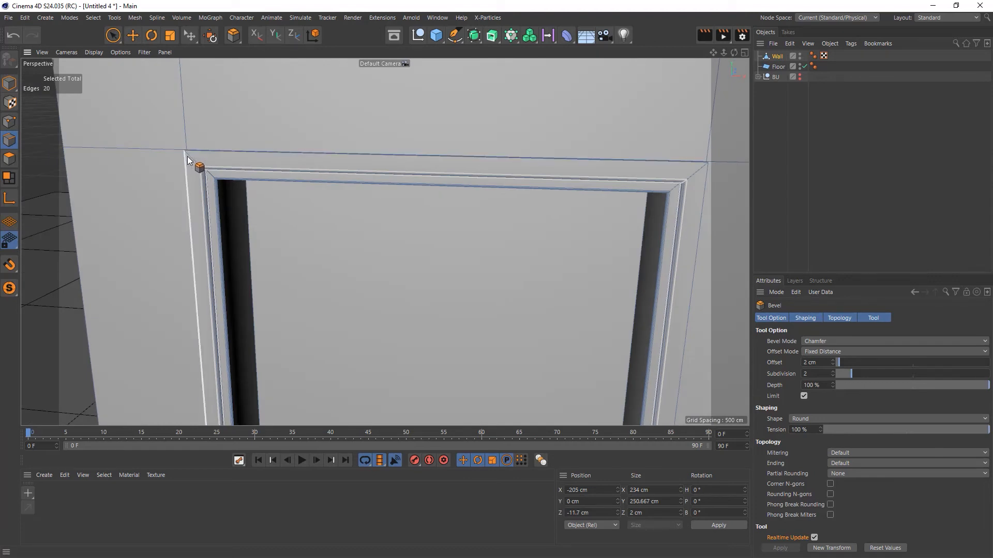
key(u)
key(l)
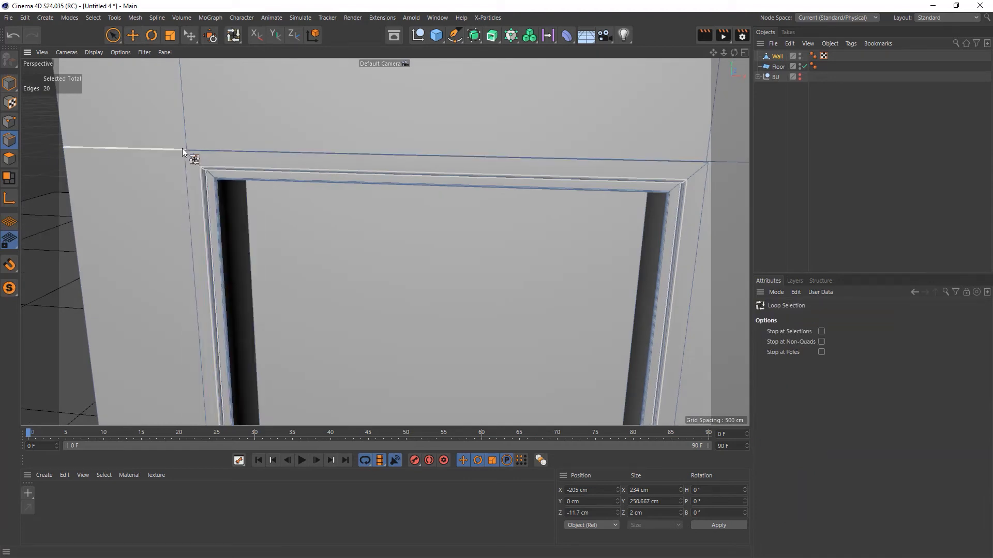
click(193, 154)
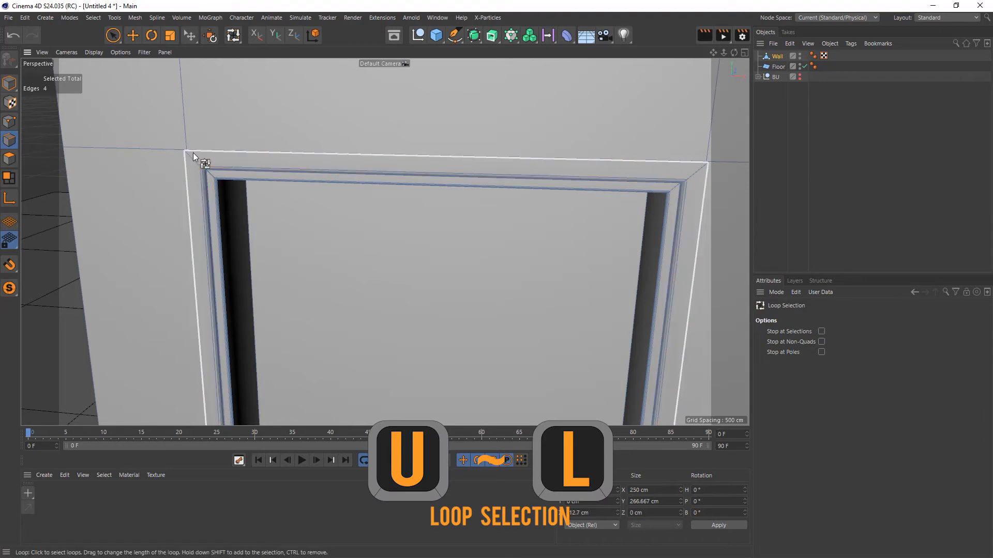
right_click(193, 157)
key(m)
key(s)
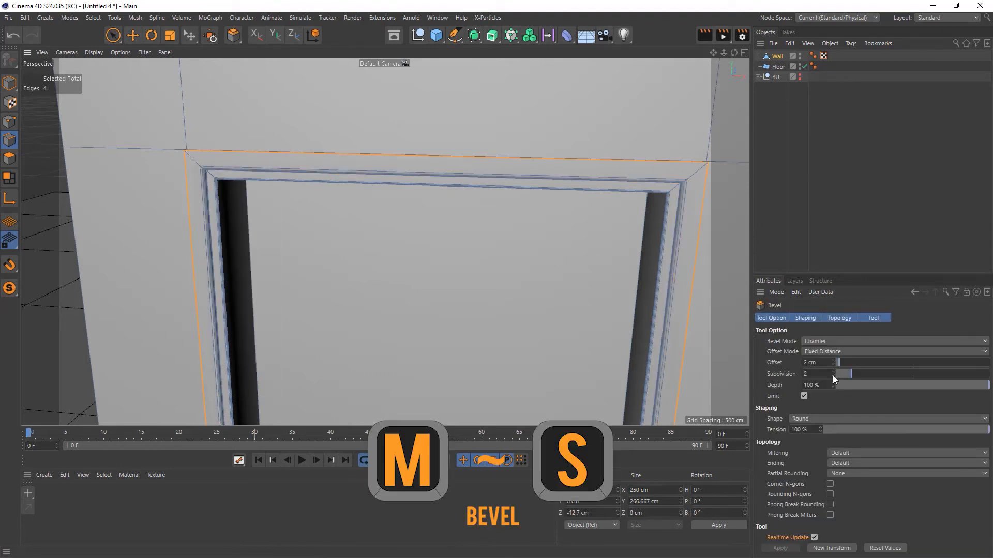
click(833, 364)
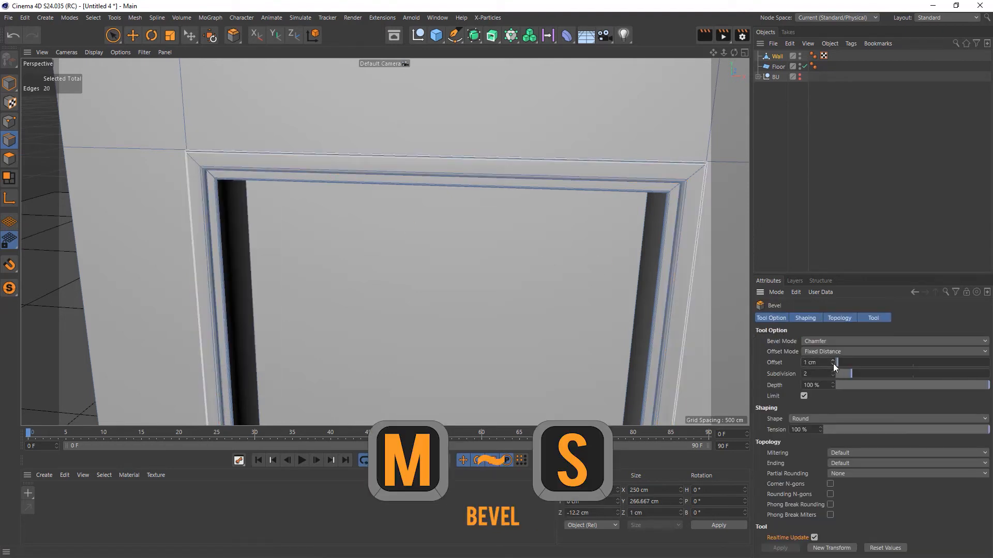
click(842, 240)
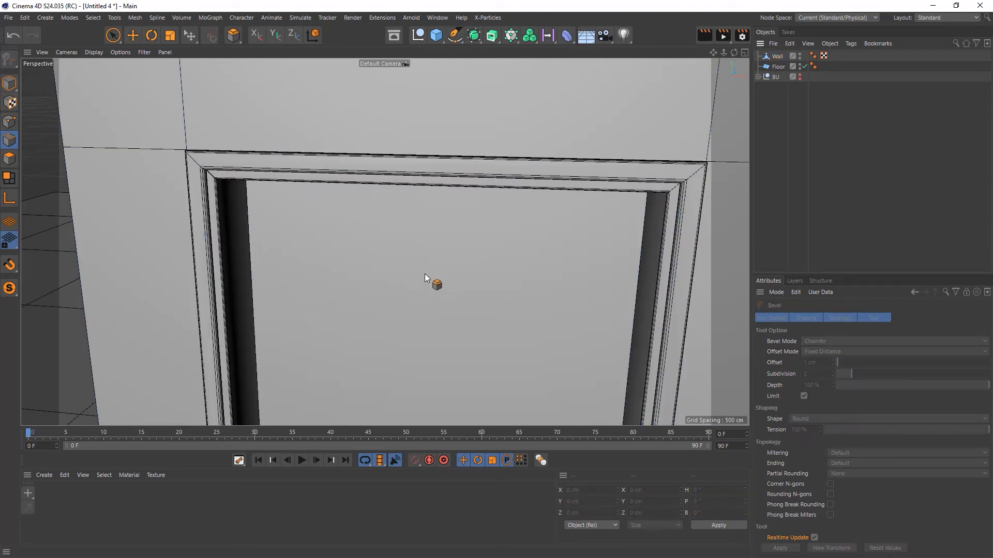
Step: Render a close-up of the left window's lower corner to the Picture Viewer, and close the viewer after checking the frame
alt+right_drag(459, 295, 379, 317)
alt+middle_drag(378, 317, 383, 241)
mouse_move(383, 242)
alt+mouse_down()
mouse_move(438, 261)
mouse_move(496, 260)
mouse_move(392, 252)
alt+mouse_up()
alt+right_drag(422, 259, 460, 246)
alt+drag(460, 246, 438, 244)
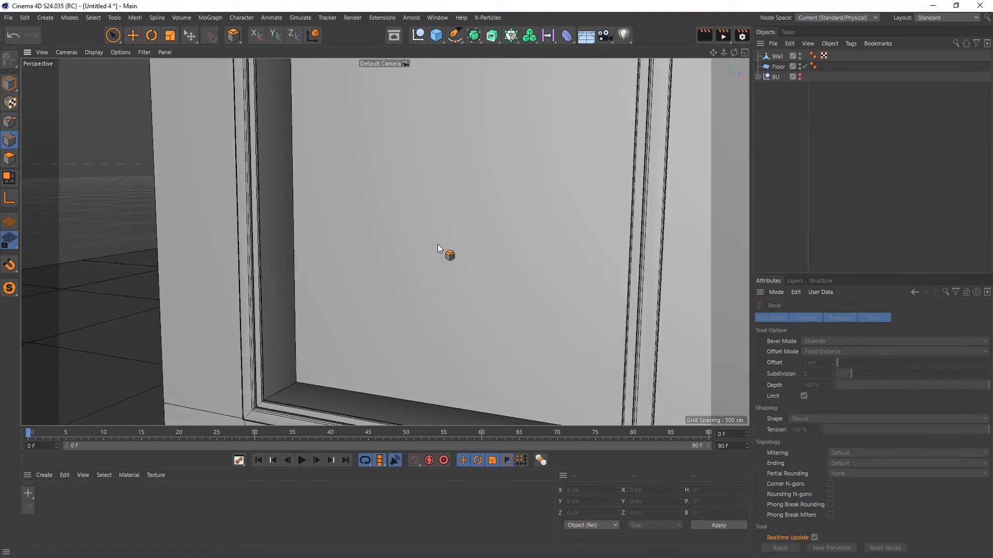
click(722, 35)
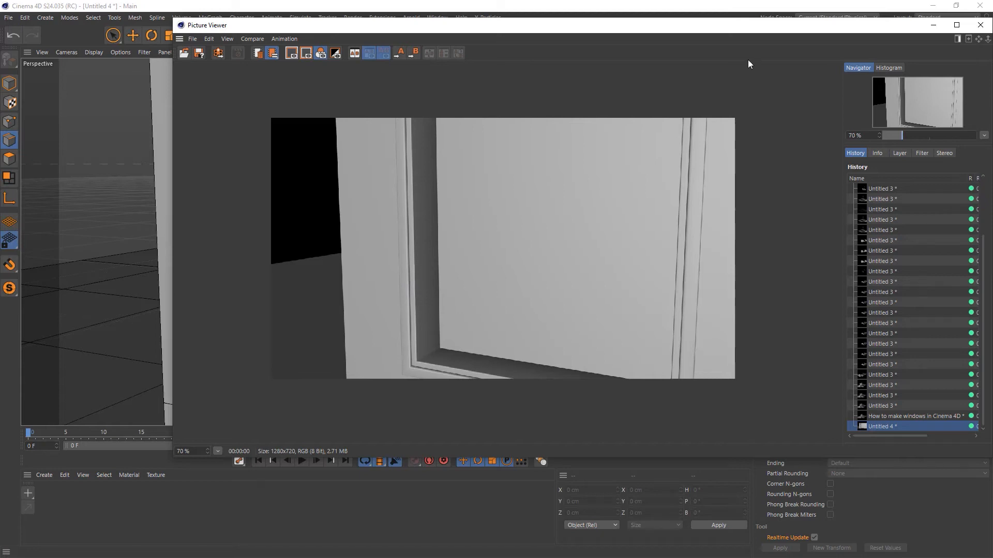
click(980, 25)
Step: Examine both window frames from several angles to compare their beveled edges
alt+drag(442, 251, 536, 247)
alt+right_drag(518, 251, 465, 266)
alt+middle_drag(542, 257, 384, 241)
alt+drag(383, 242, 421, 240)
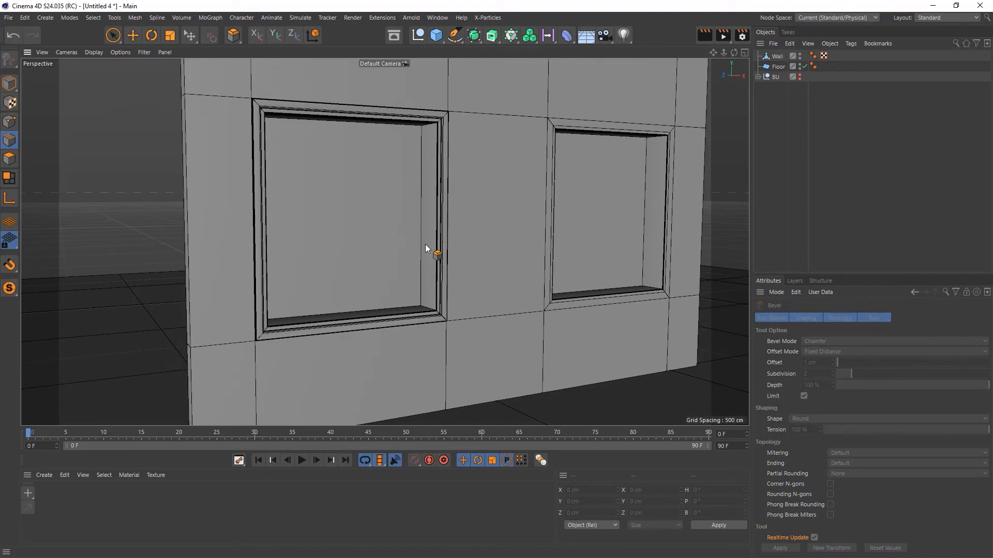
alt+drag(411, 243, 303, 241)
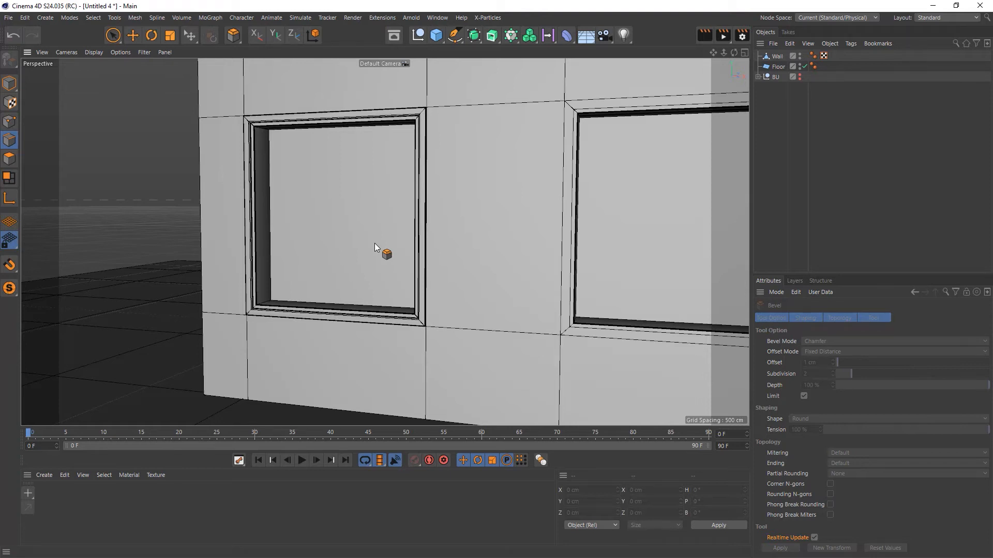
alt+drag(465, 245, 514, 241)
alt+right_drag(499, 238, 451, 258)
alt+drag(479, 240, 409, 257)
Step: Cut the wall vertically through its middle between the two windows using Line Cut in Split mode with Visible Only off
click(138, 20)
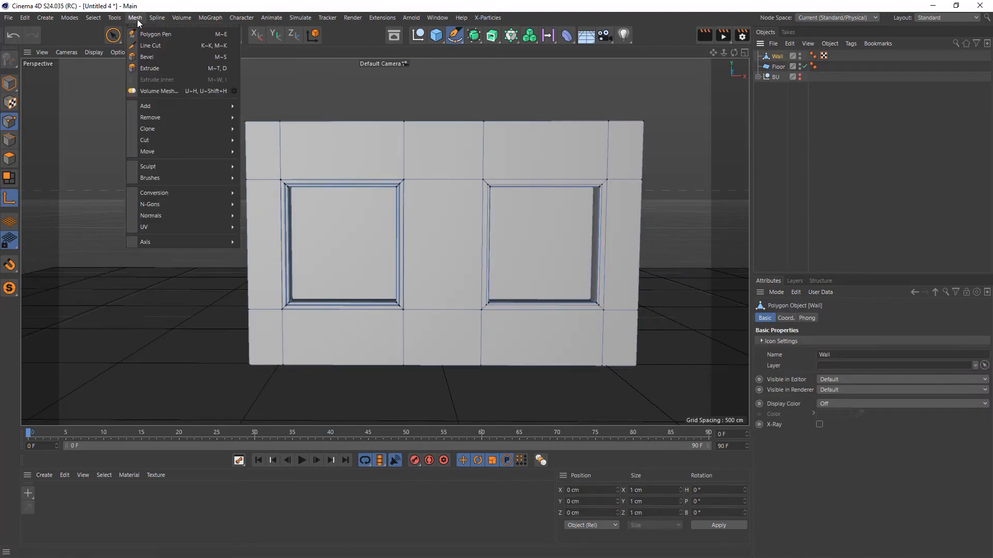
click(155, 46)
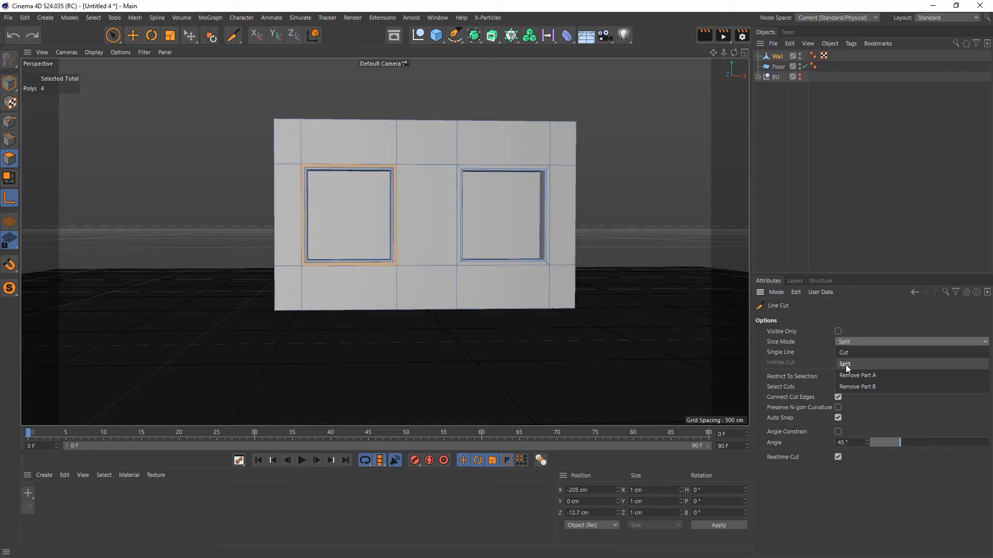
click(846, 365)
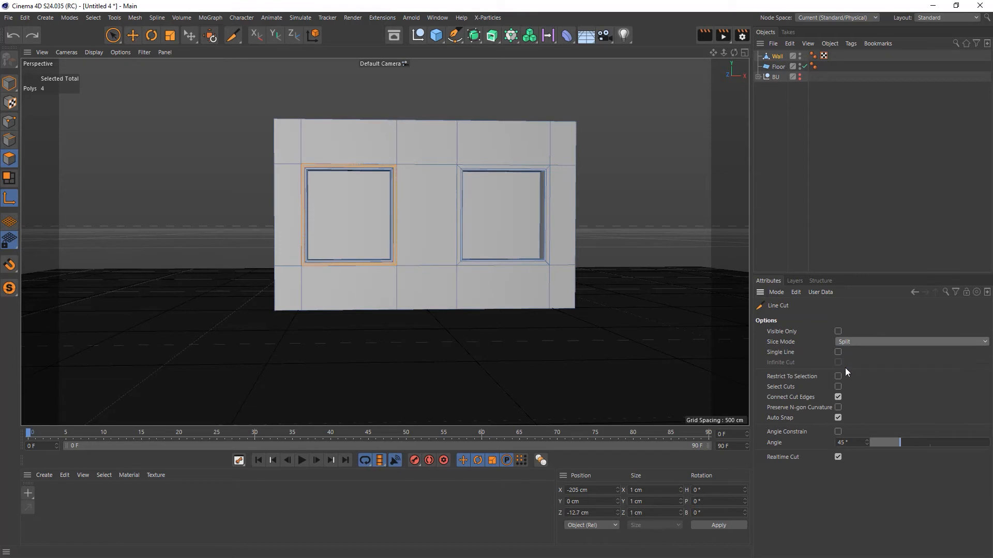
click(837, 331)
click(838, 332)
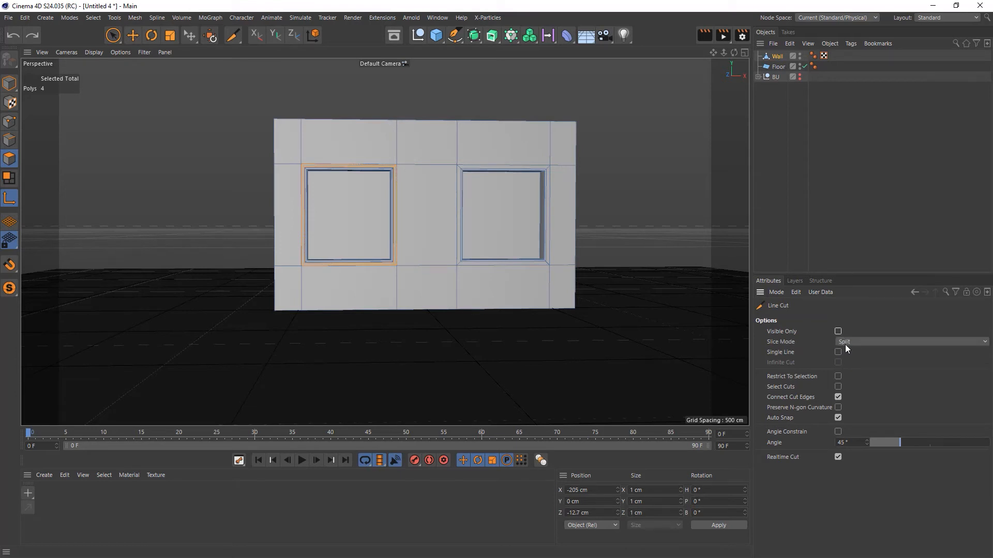
click(427, 124)
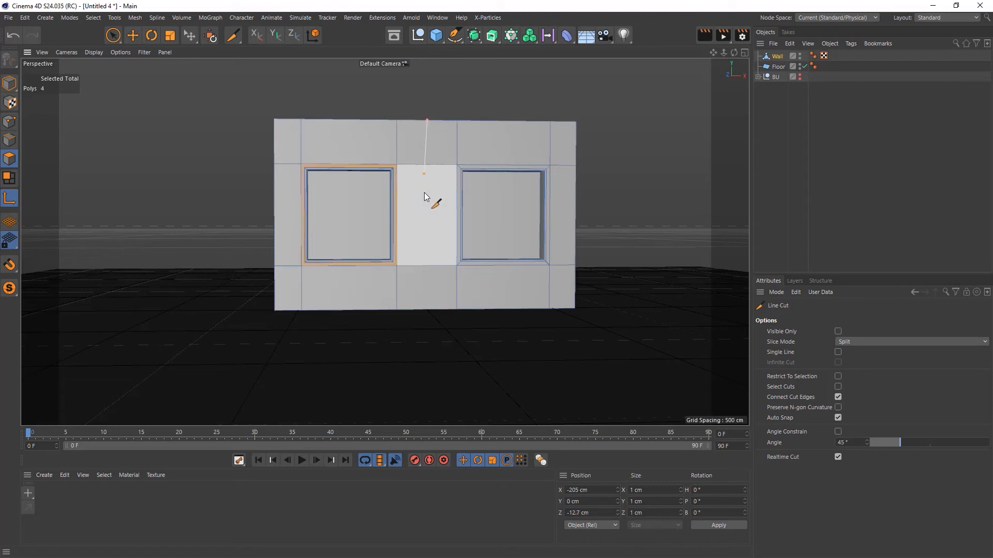
click(435, 311)
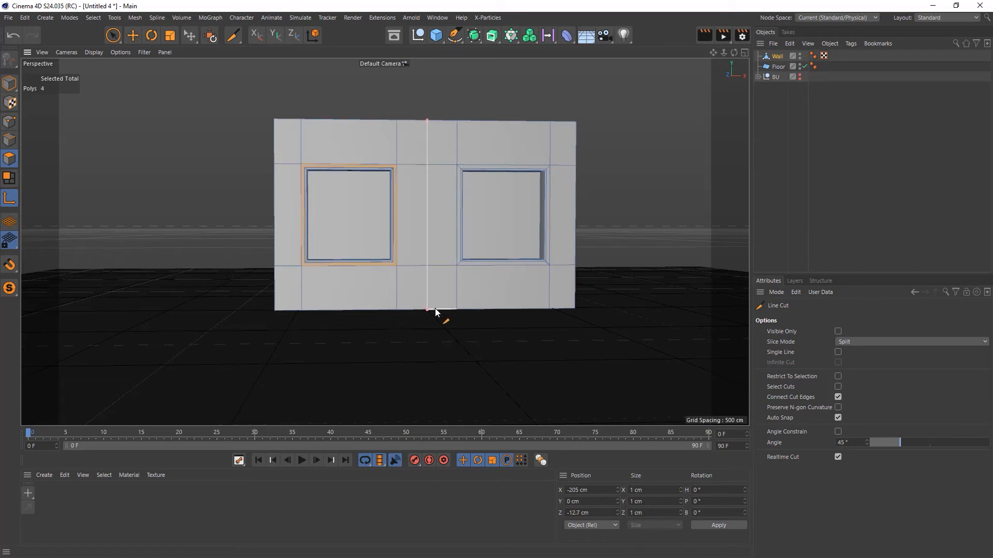
key(Escape)
Step: Select all polygons of the wall's right half with Only Select Visible Elements off, and delete them
key(v)
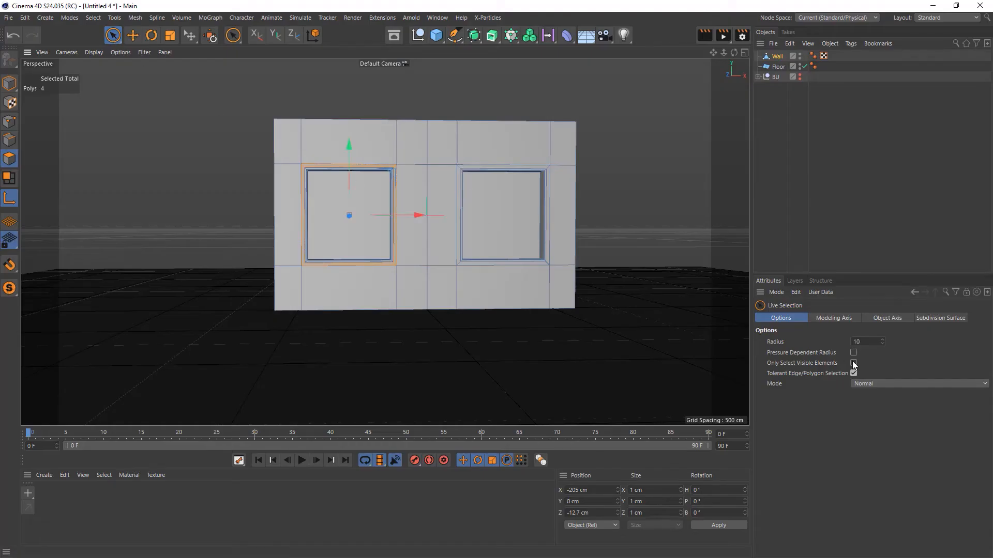
click(853, 363)
mouse_move(439, 101)
mouse_down()
mouse_move(432, 95)
mouse_move(529, 325)
mouse_move(475, 205)
mouse_up()
mouse_move(545, 195)
mouse_down()
mouse_move(561, 66)
mouse_move(440, 260)
mouse_move(433, 95)
mouse_up()
key(Delete)
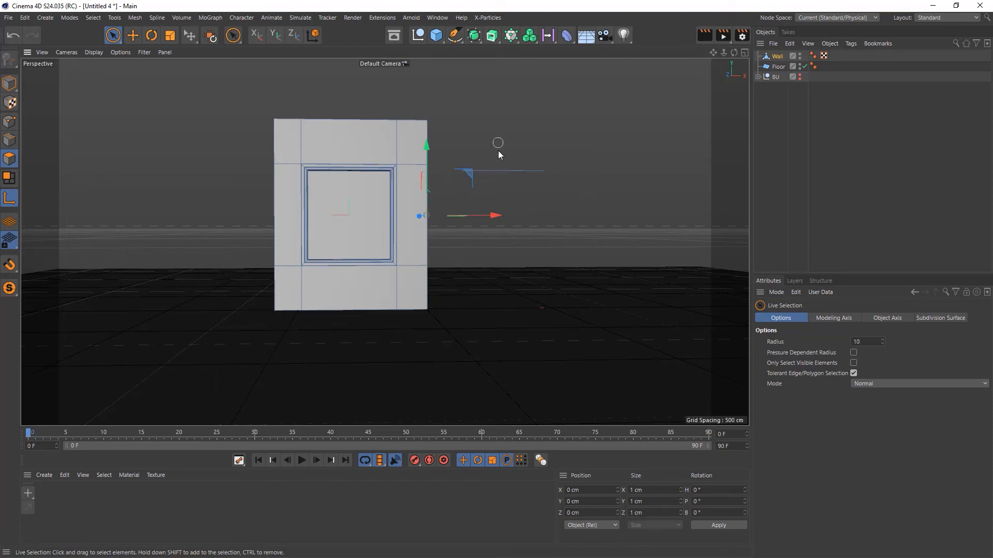
Step: Close the open side of the remaining wall half with Close Polygon Hole
alt+drag(504, 248, 449, 191)
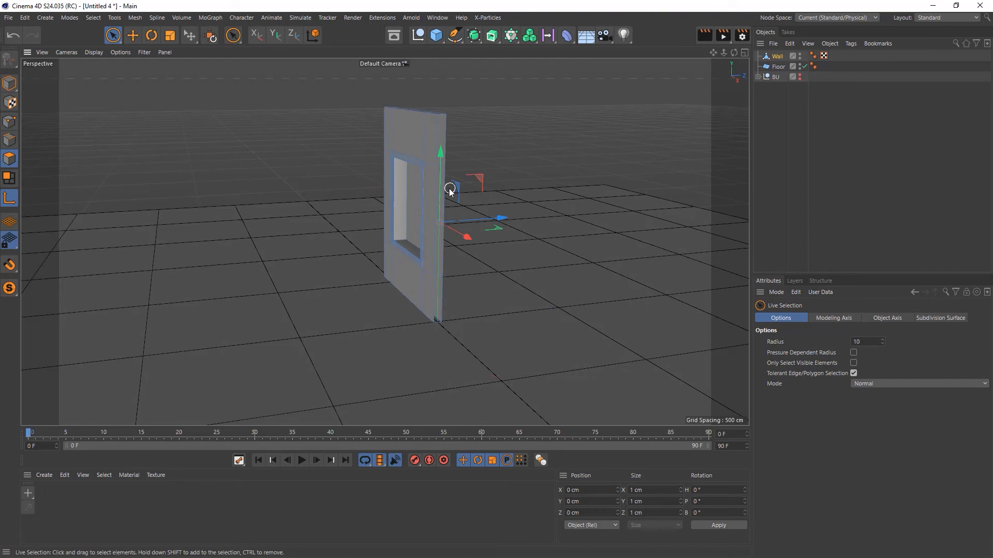
click(443, 120)
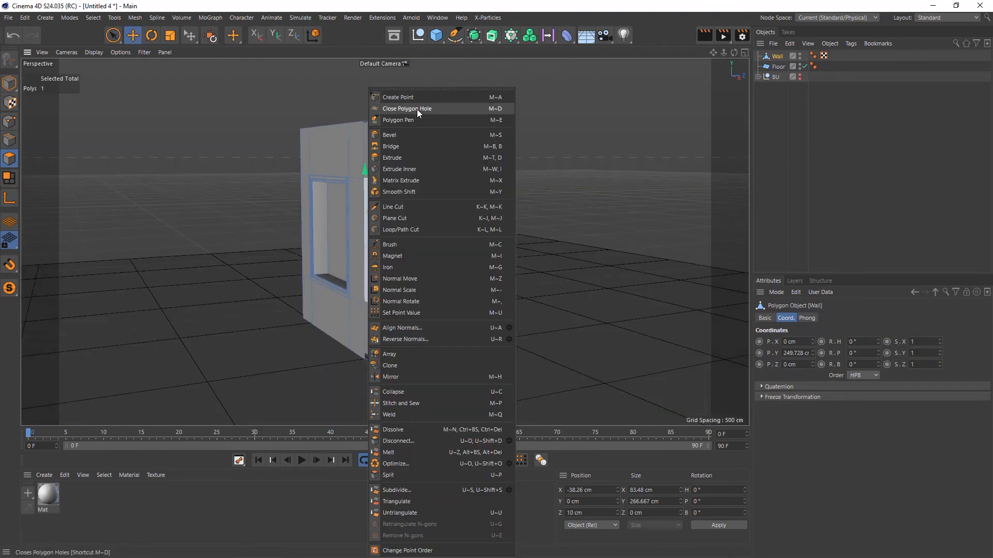
click(417, 108)
click(368, 176)
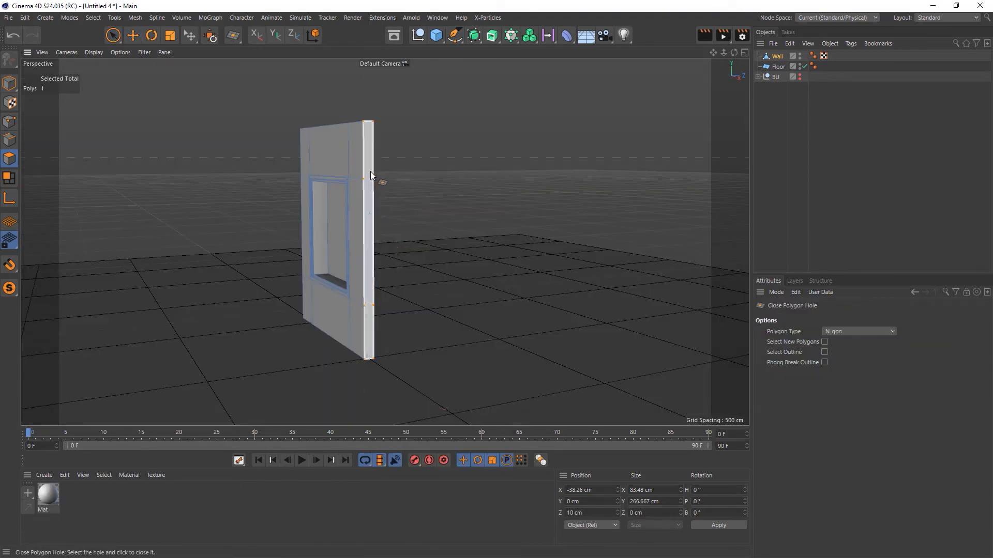
alt+drag(337, 244, 448, 242)
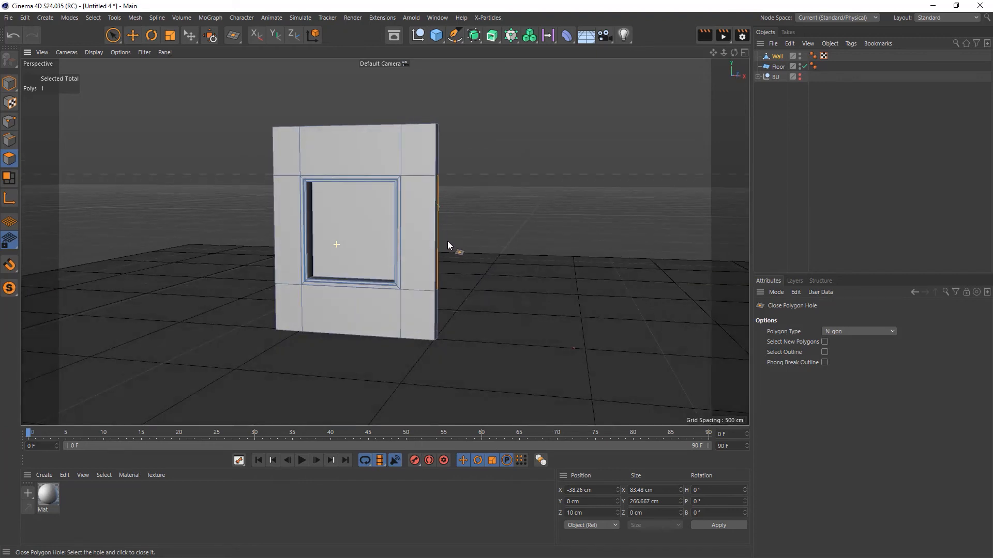
Step: Add a Symmetry object and make the wall its child to mirror the finished window half
click(478, 41)
click(585, 70)
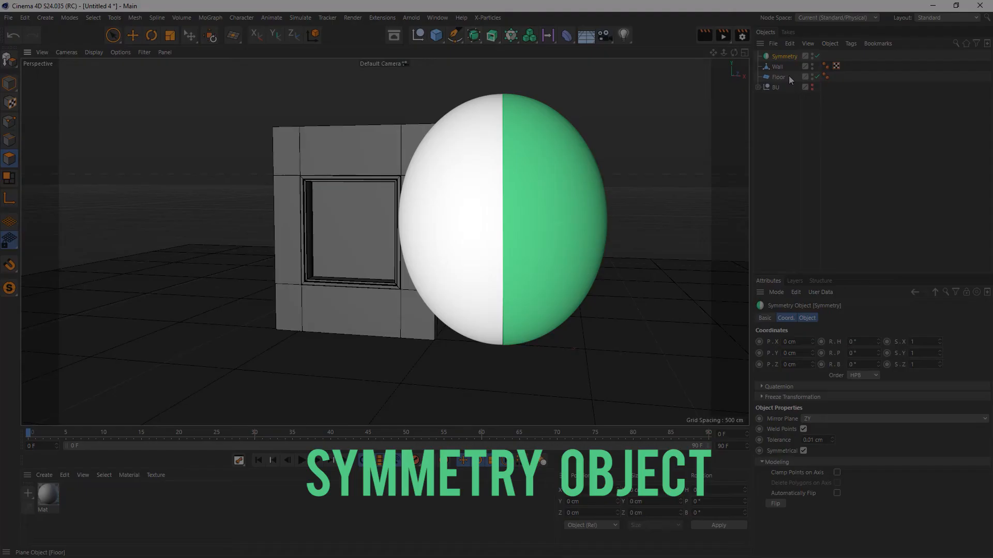
drag(776, 69, 780, 56)
key(m)
key(d)
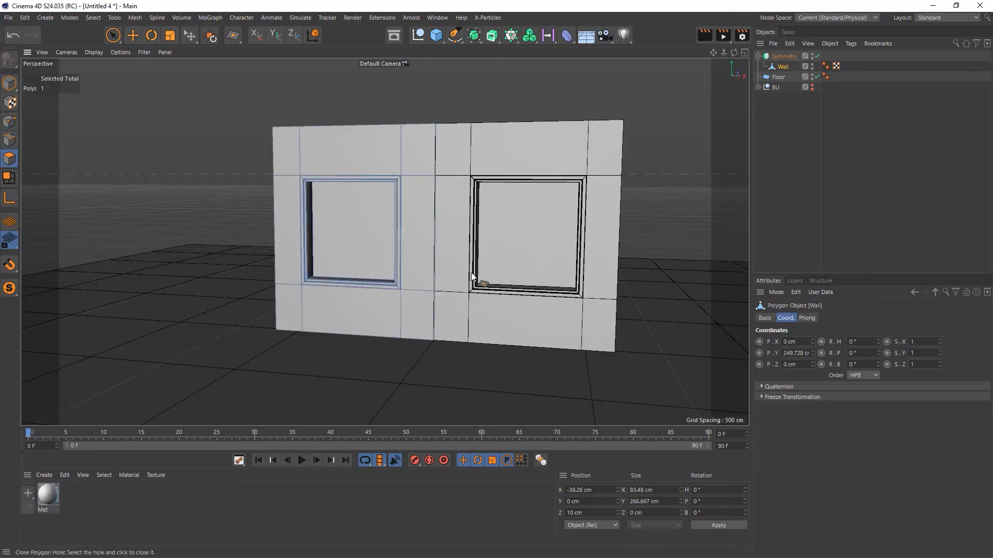
mouse_move(480, 289)
alt+mouse_down()
mouse_move(576, 275)
mouse_move(434, 285)
mouse_move(500, 279)
mouse_move(501, 291)
alt+mouse_up()
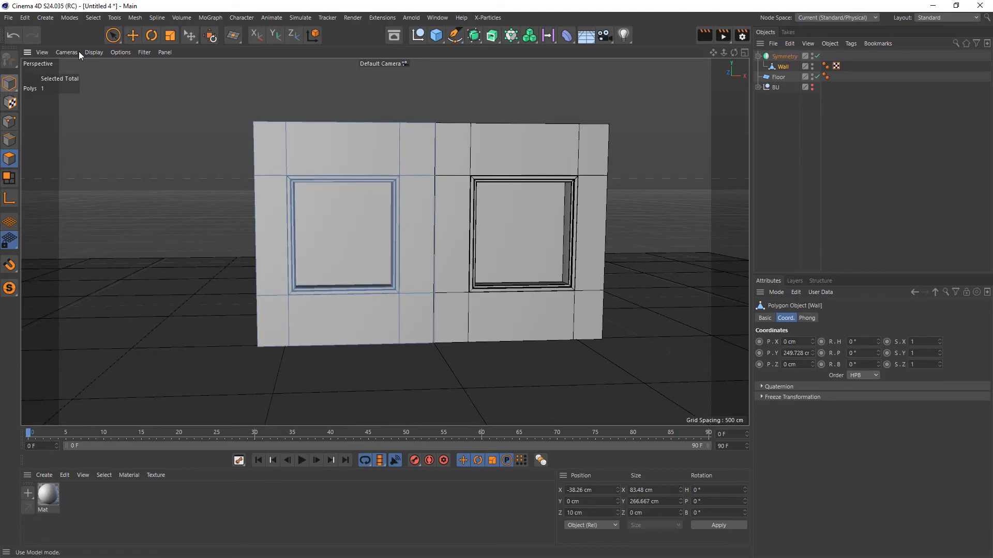
Step: Select the recessed pane polygon of the left window with Live Selection
click(112, 36)
click(337, 218)
alt+drag(357, 306, 403, 289)
ctrl+drag(380, 249, 392, 281)
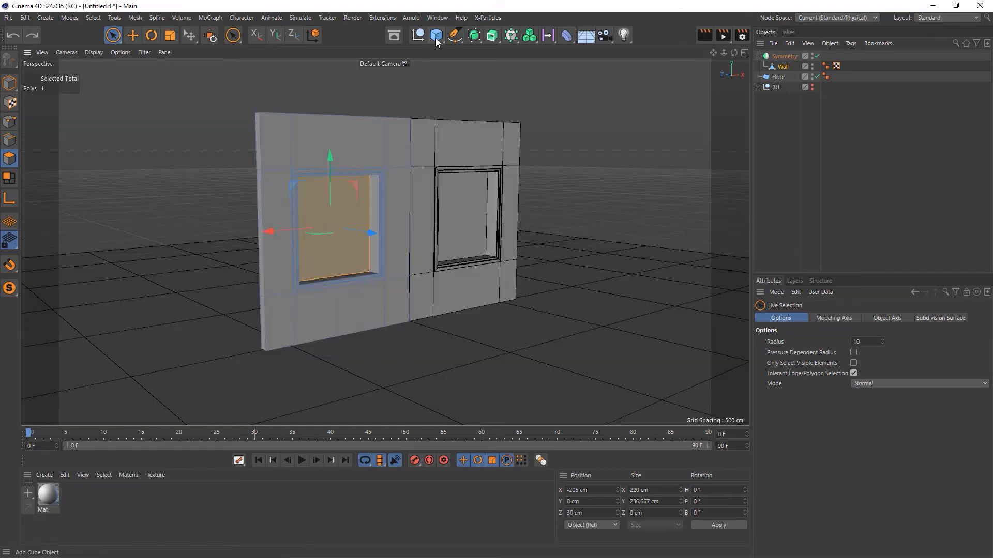
Step: Add a cube, raise it to about 255 cm in Y and activate Model mode
click(436, 37)
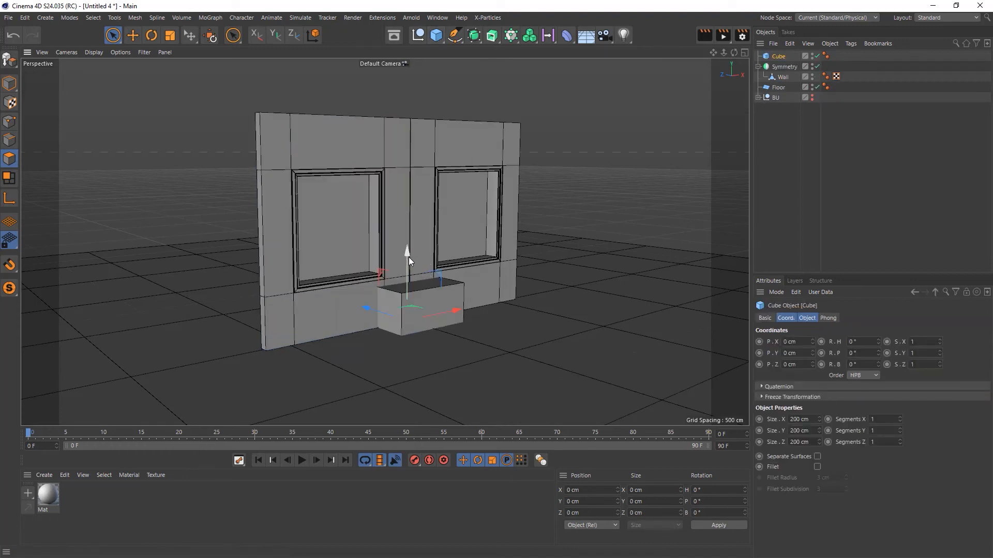
drag(408, 252, 413, 144)
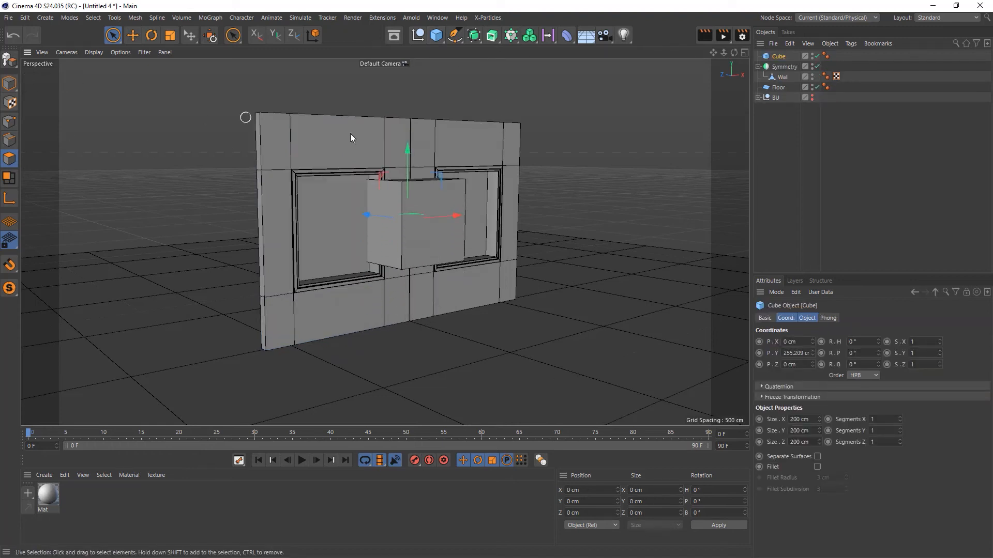
click(9, 83)
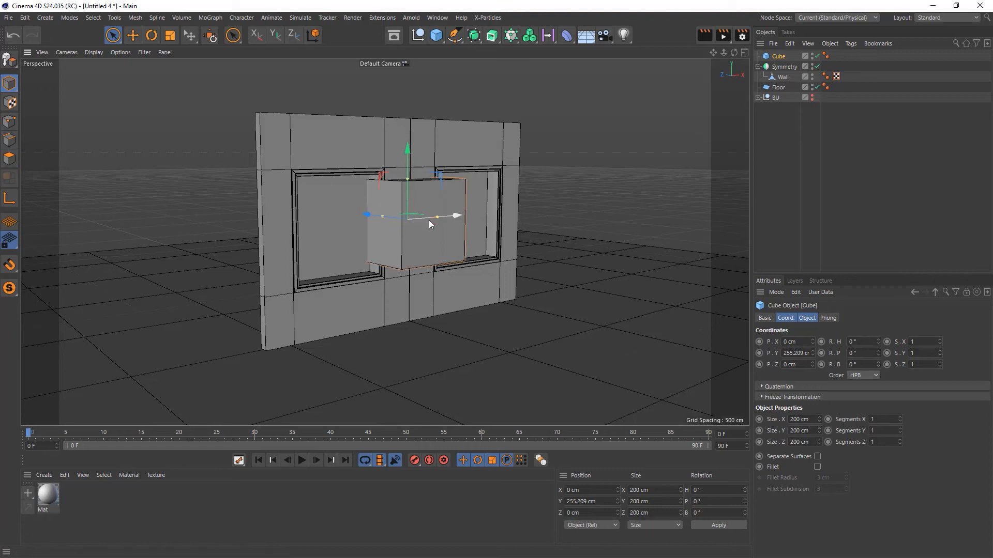
scroll(421, 219, up, 3)
scroll(422, 223, up, 2)
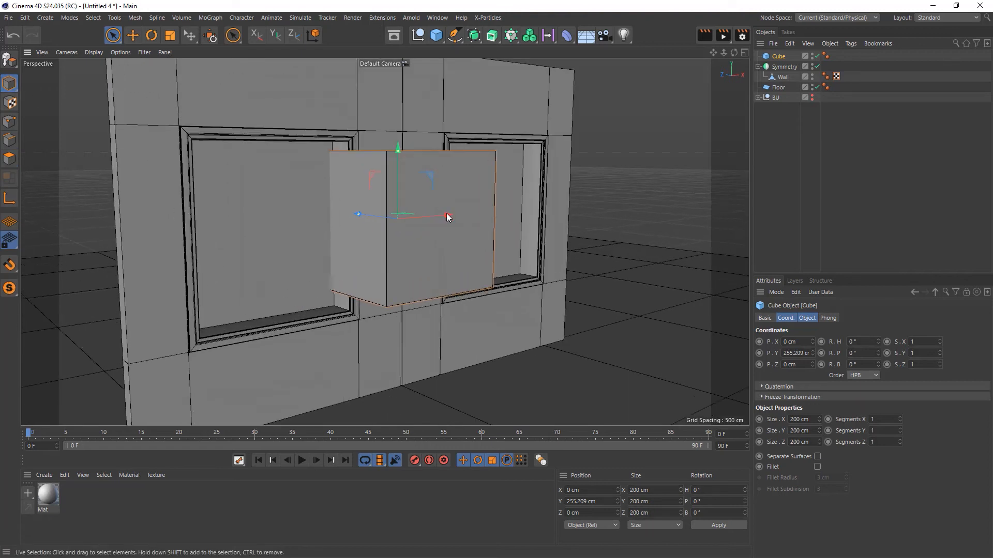
Step: Narrow the cube into an upright bar about 9.9 cm wide and 25.8 cm deep, in front of the wall
click(9, 83)
click(50, 100)
drag(448, 215, 377, 217)
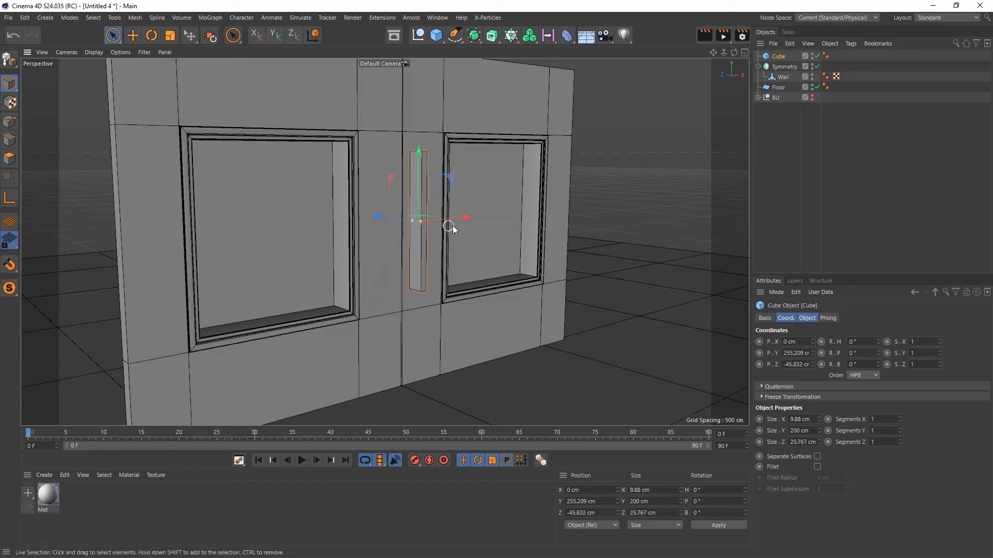
Step: Fit the bar into the left window at about X -216.8 cm, Z 15.1 cm, making it about 259.3 cm tall and 8.9 cm deep
drag(458, 216, 247, 221)
drag(266, 151, 316, 226)
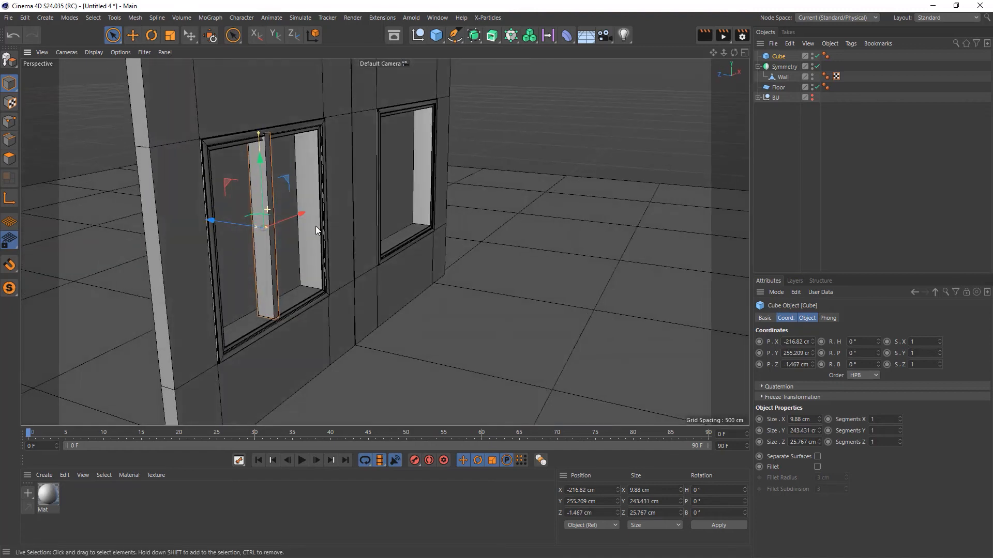
drag(255, 221, 239, 223)
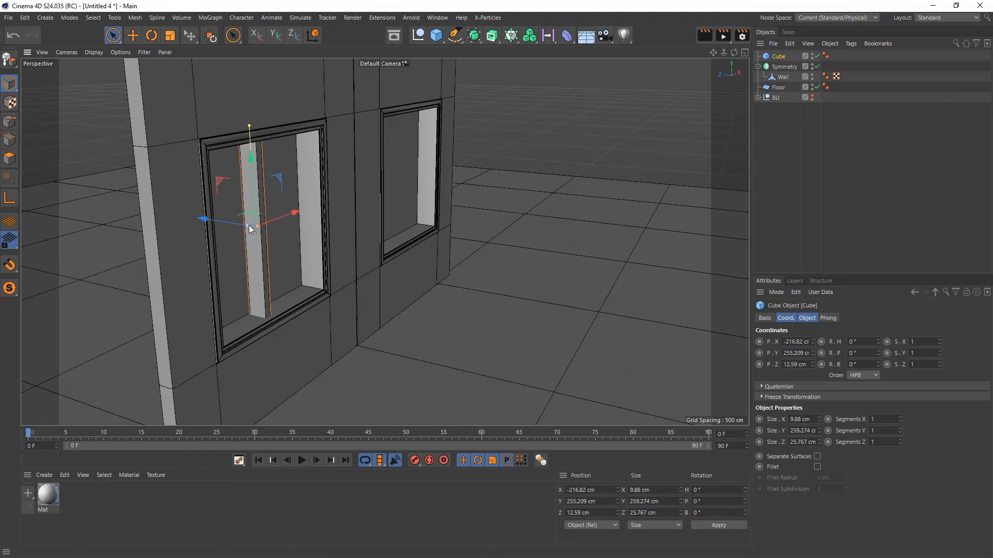
drag(250, 225, 244, 231)
alt+drag(321, 266, 270, 258)
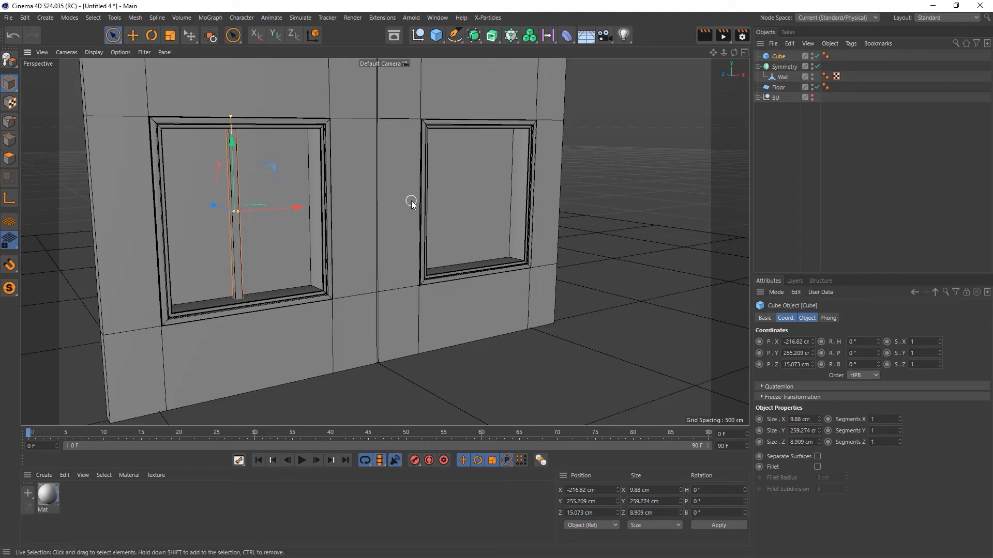
Step: Duplicate the upright bar and rotate the copy 90° in bank to form the window's horizontal crossbar
key(ctrl+v)
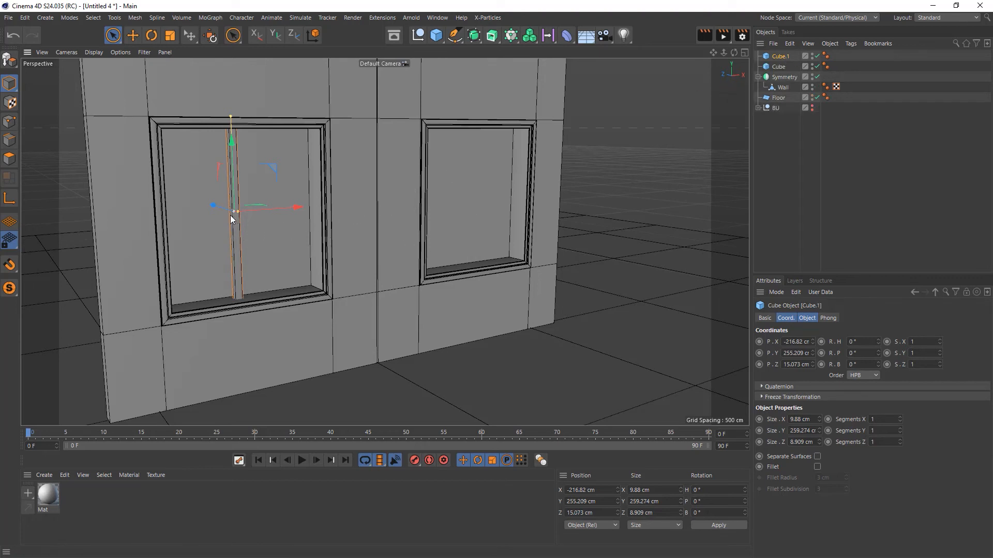
key(r)
drag(261, 180, 274, 241)
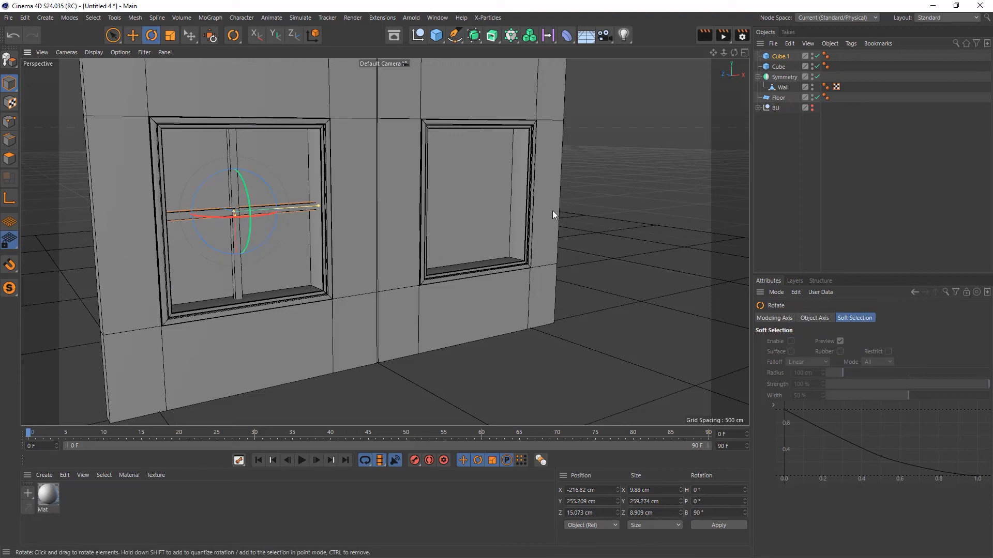
Step: Move both bars into the Symmetry object and group them with the Wall under a null
click(781, 67)
ctrl+click(780, 57)
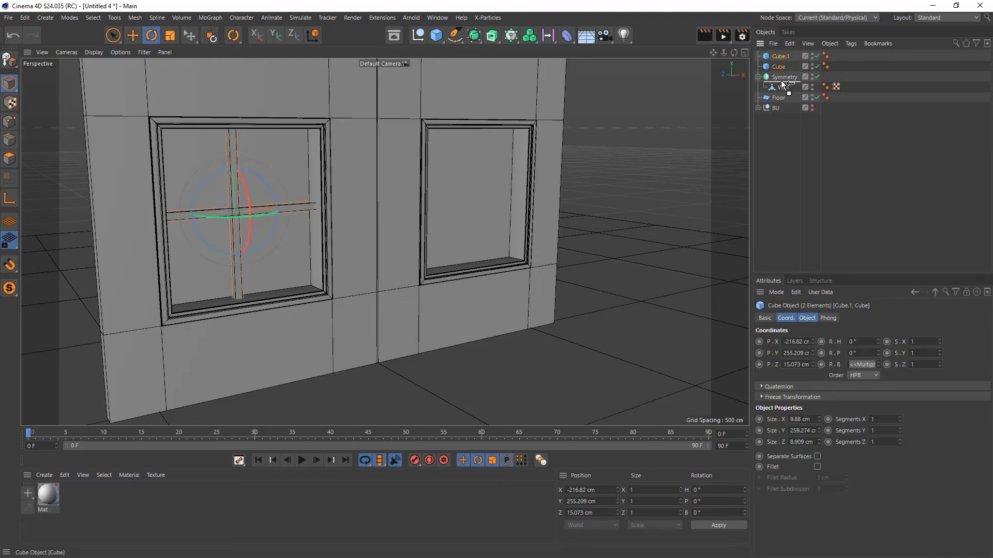
drag(781, 80, 781, 81)
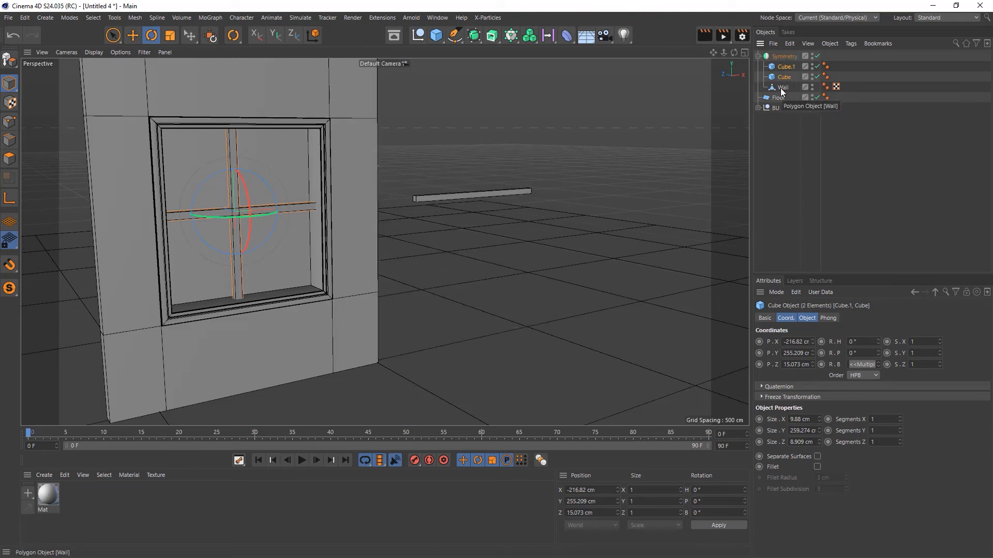
click(781, 88)
shift+click(781, 66)
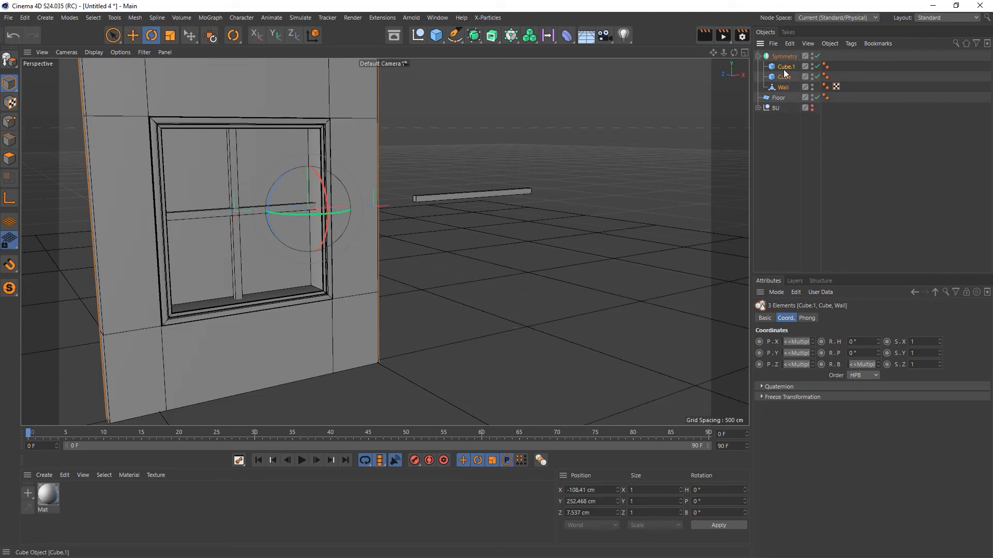
key(alt+g)
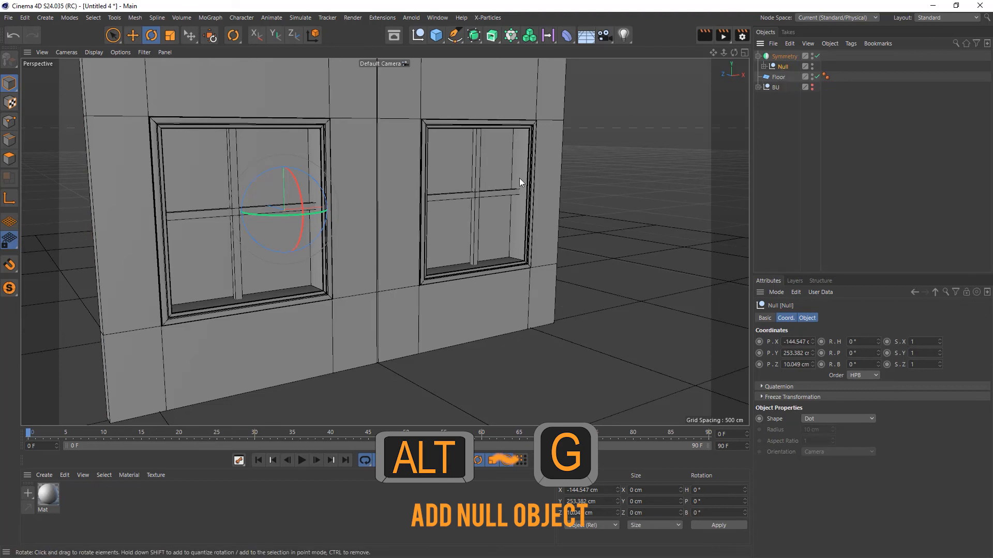
Step: Enable Fillet on the horizontal window bar and set its fillet radius to 1 cm
alt+drag(394, 210, 510, 250)
click(258, 205)
scroll(257, 217, up, 4)
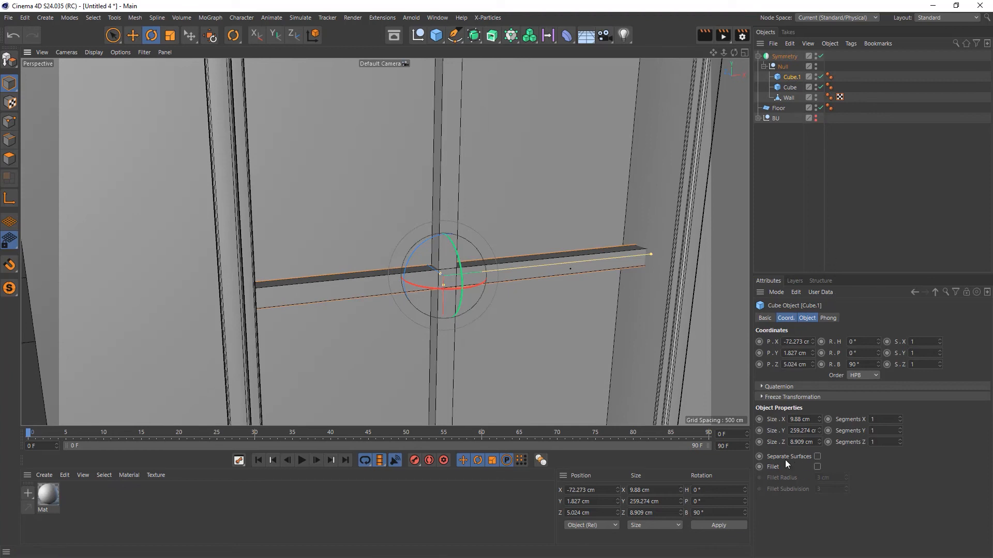
click(818, 467)
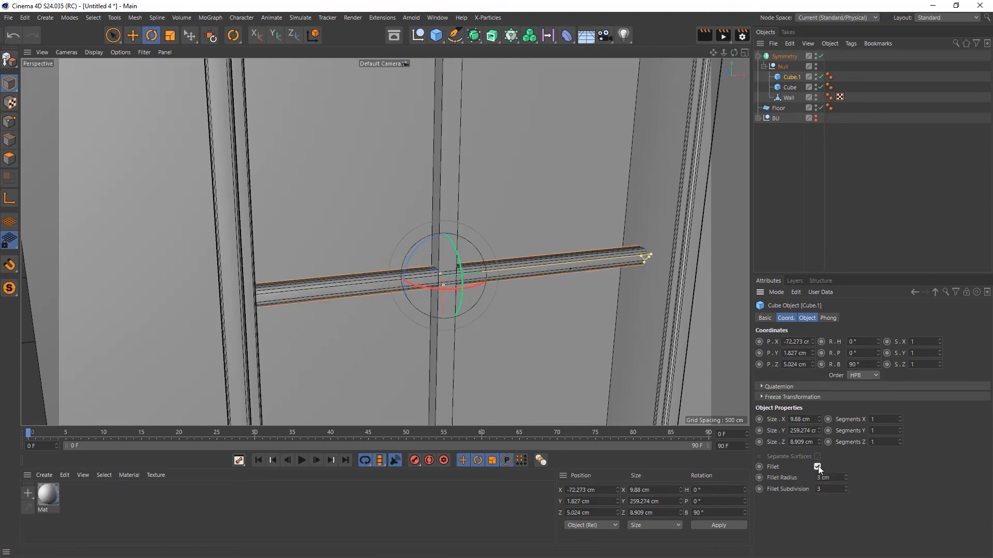
click(846, 480)
click(846, 480)
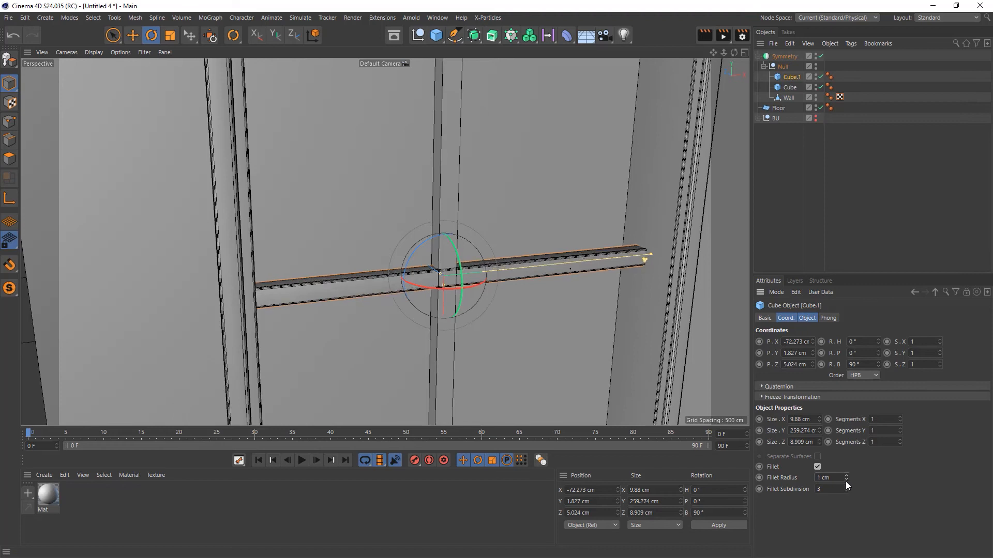
Step: Enable Fillet on the upright window bar with a fillet radius of 1 cm
click(784, 88)
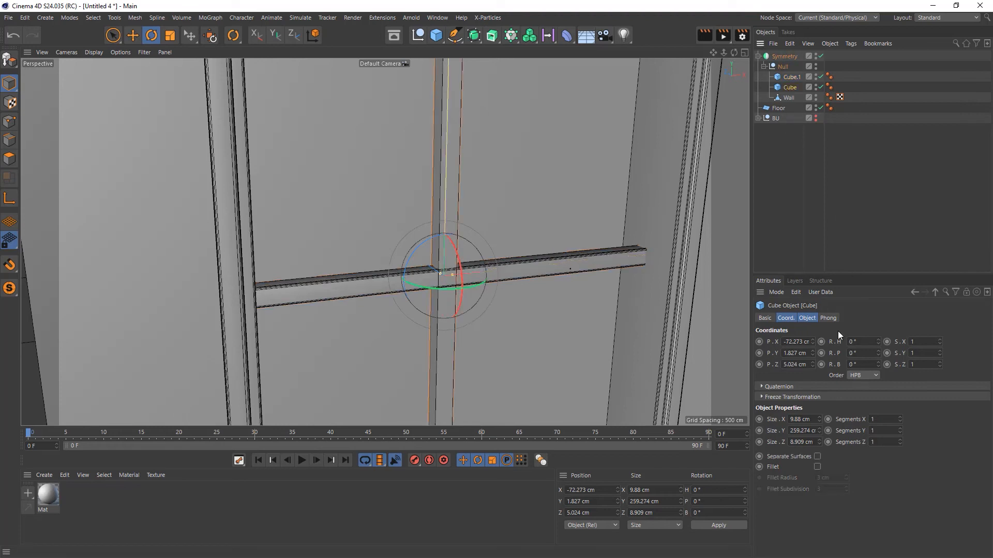
click(817, 467)
click(846, 480)
click(846, 480)
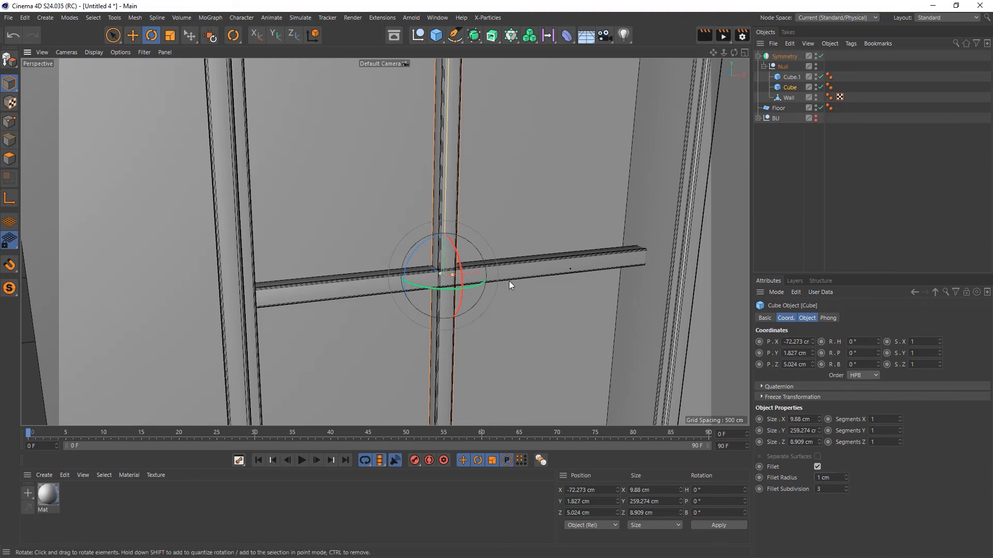
alt+right_drag(509, 281, 479, 282)
alt+middle_drag(621, 265, 456, 245)
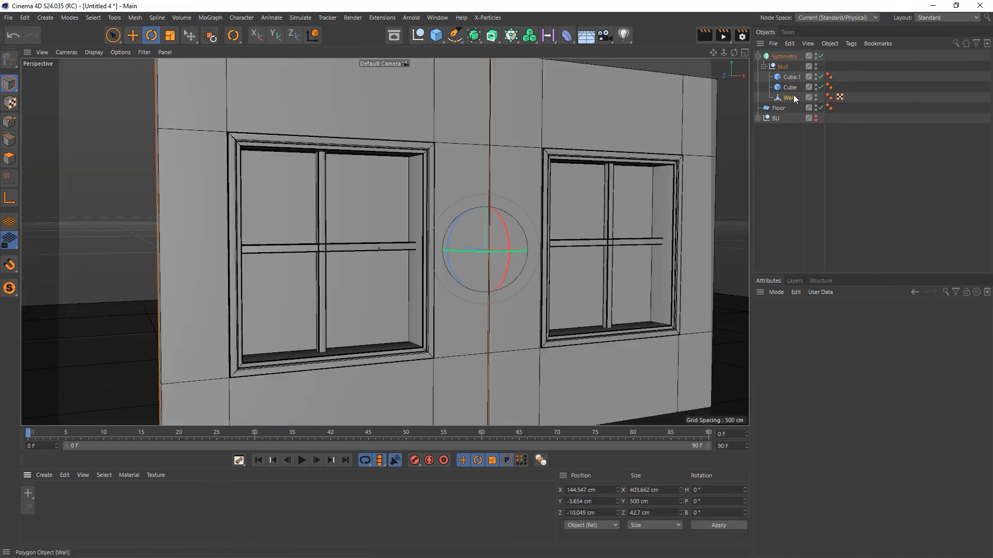
Step: Create a material for the window glass and enable its Transparency channel
click(779, 97)
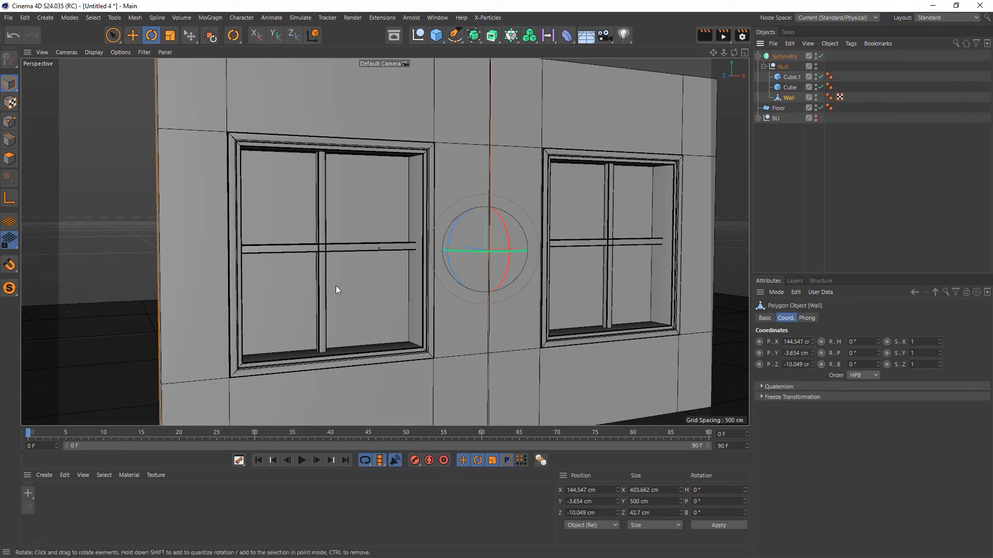
double_click(82, 505)
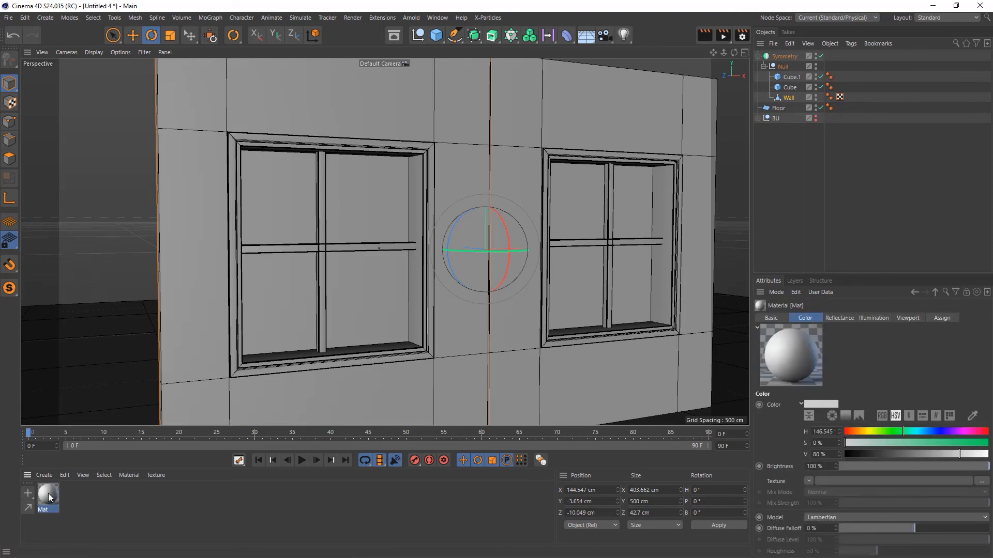
double_click(48, 493)
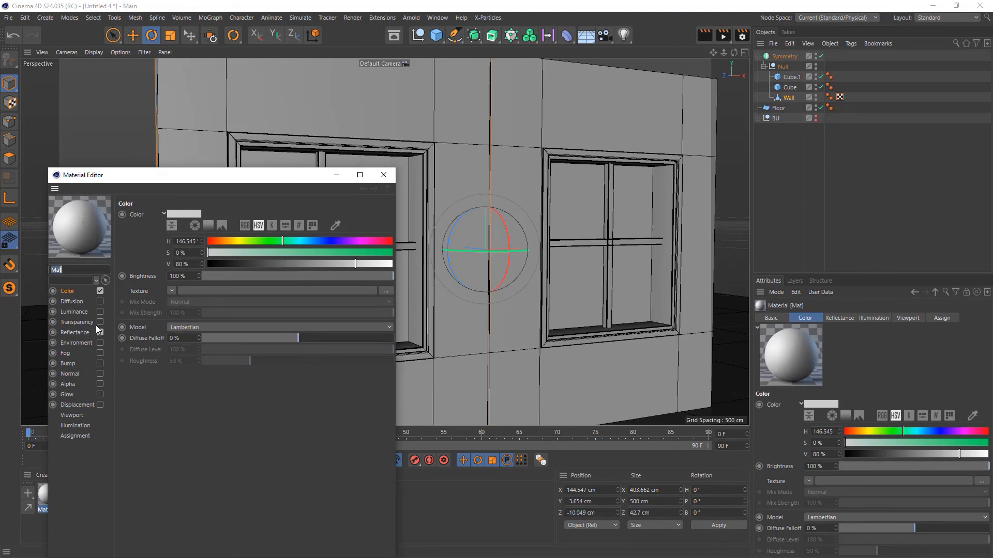
click(100, 323)
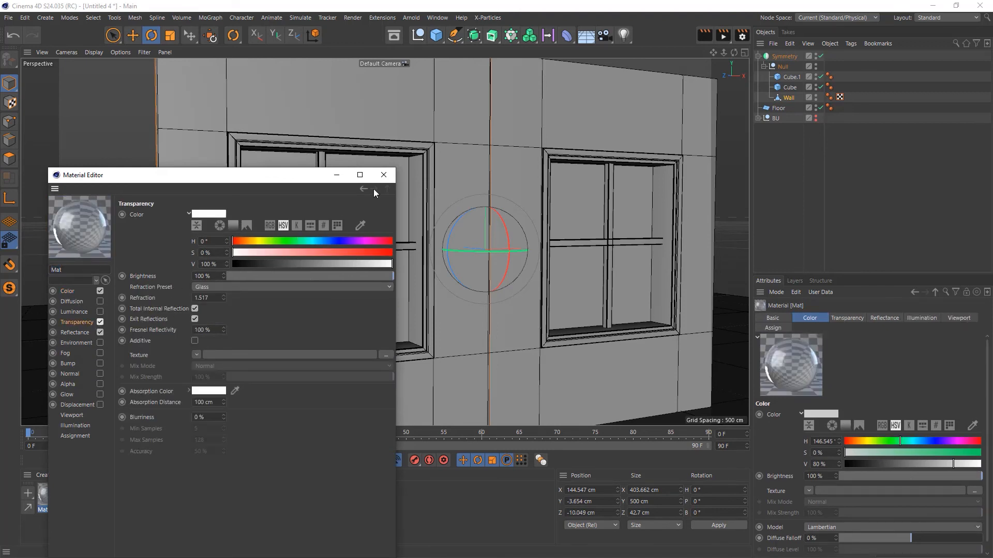
click(384, 175)
Step: Apply the transparent material to only the recessed pane polygon of the left window
click(9, 159)
click(263, 316)
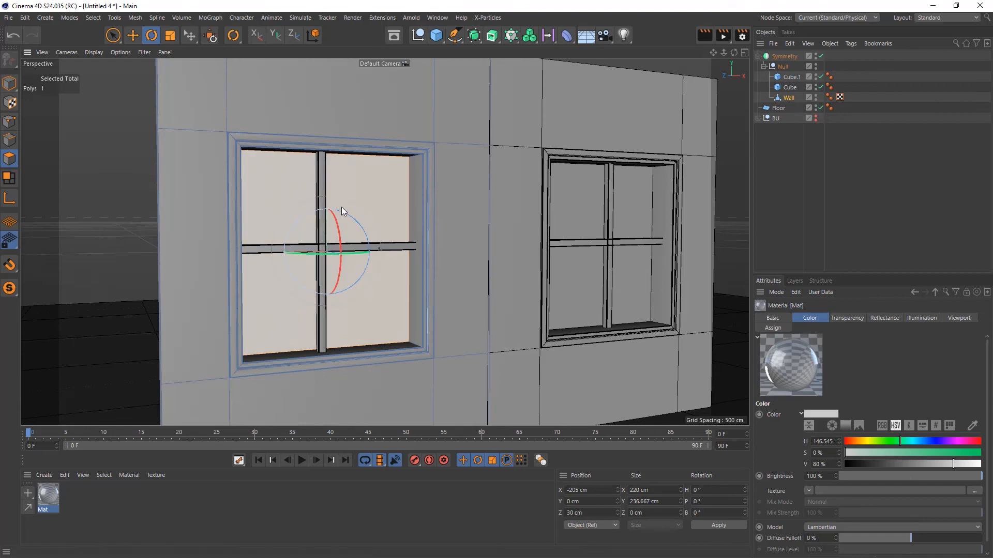
drag(49, 497, 193, 392)
drag(268, 312, 268, 311)
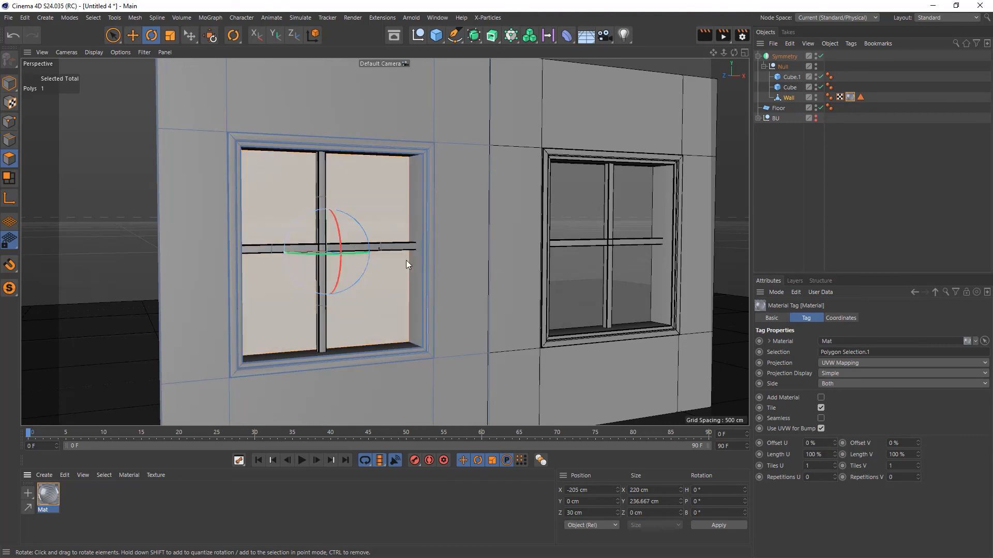
click(114, 54)
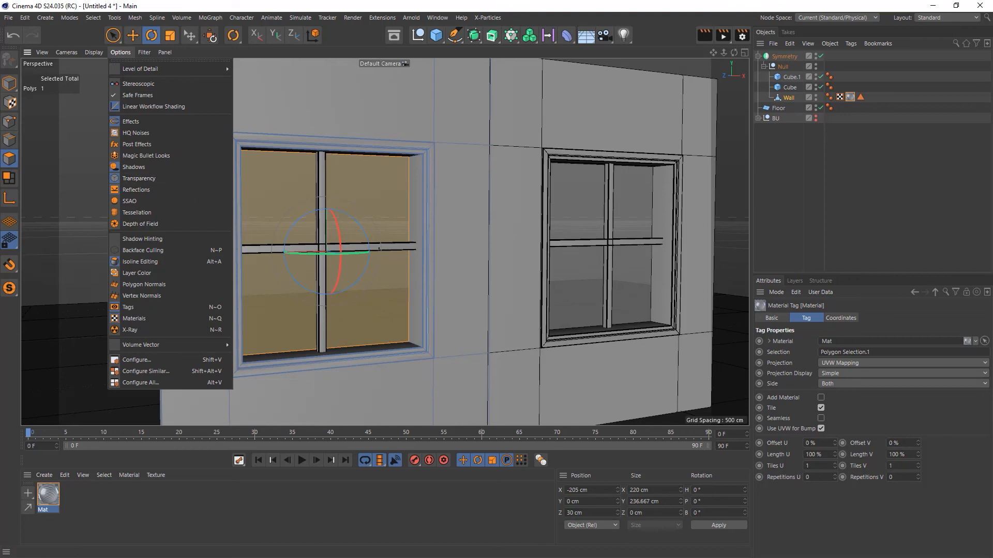
click(402, 413)
Step: Add an area light and move it behind the wall to about Y 283 cm, Z 250 cm
key(e)
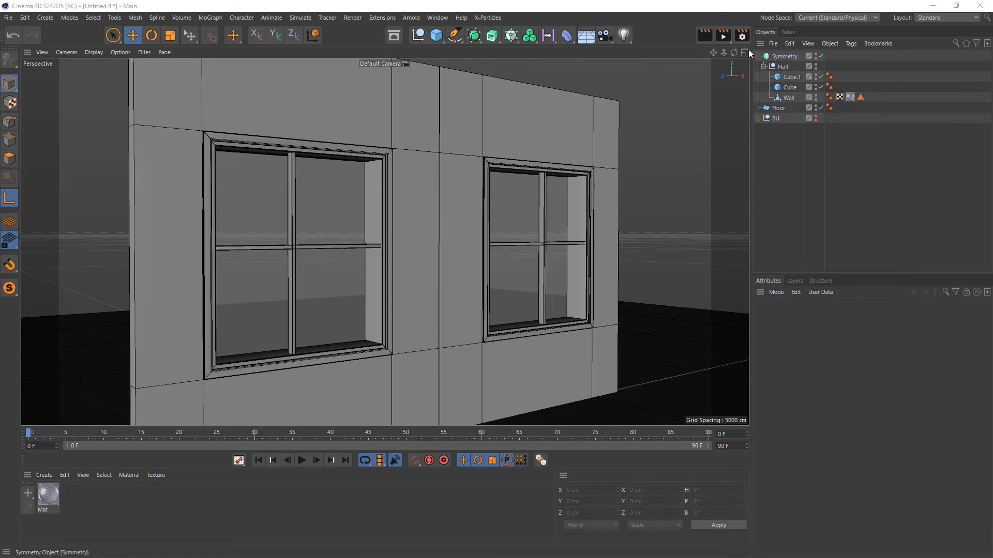
drag(627, 38, 719, 69)
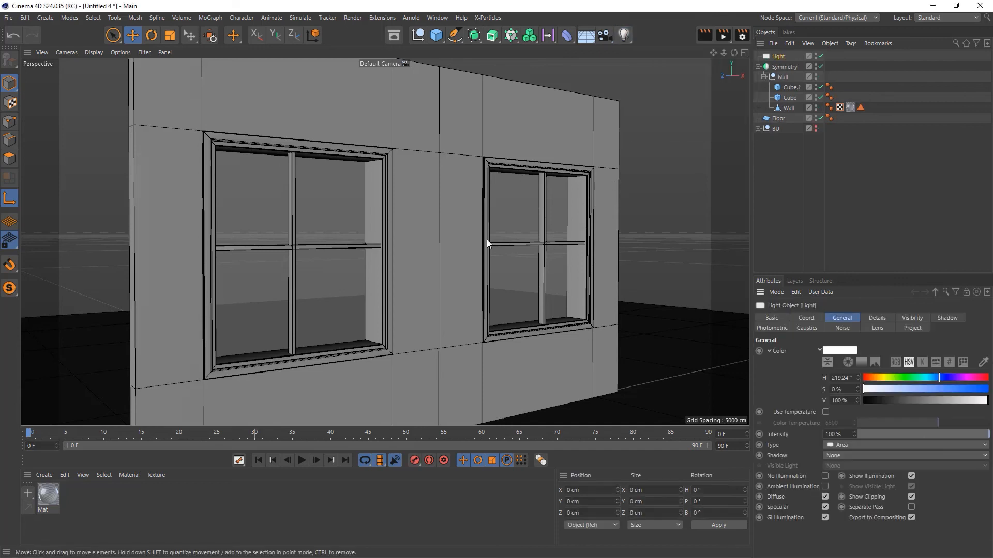
scroll(441, 259, down, 5)
drag(437, 295, 356, 242)
alt+drag(463, 276, 476, 309)
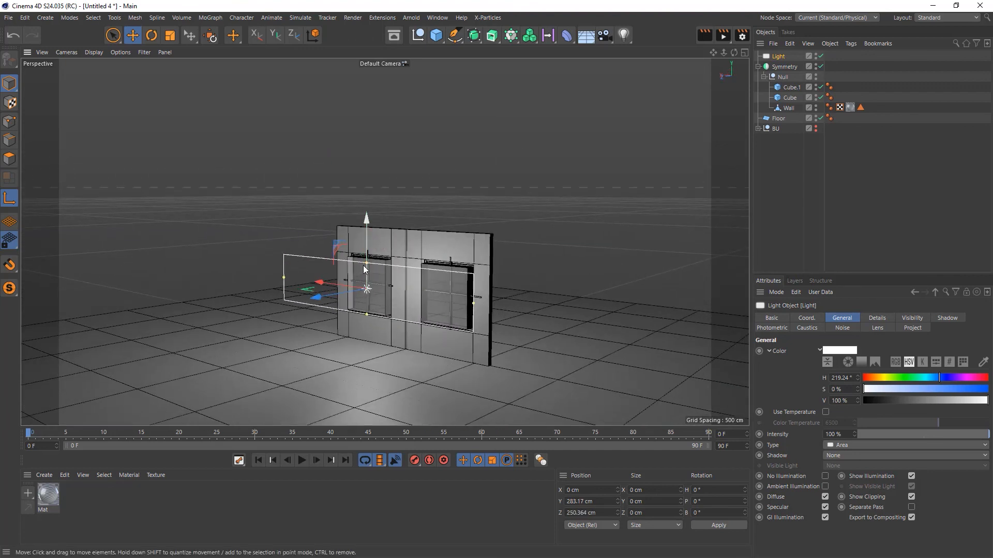
Step: Tilt the area light to a pitch of about 7.9° and move it to about Y 388 cm, Z 512.5 cm
mouse_move(367, 257)
mouse_down()
mouse_move(364, 242)
mouse_move(350, 268)
mouse_move(370, 242)
mouse_up()
key(r)
key(e)
drag(316, 273, 266, 267)
alt+drag(427, 312, 450, 288)
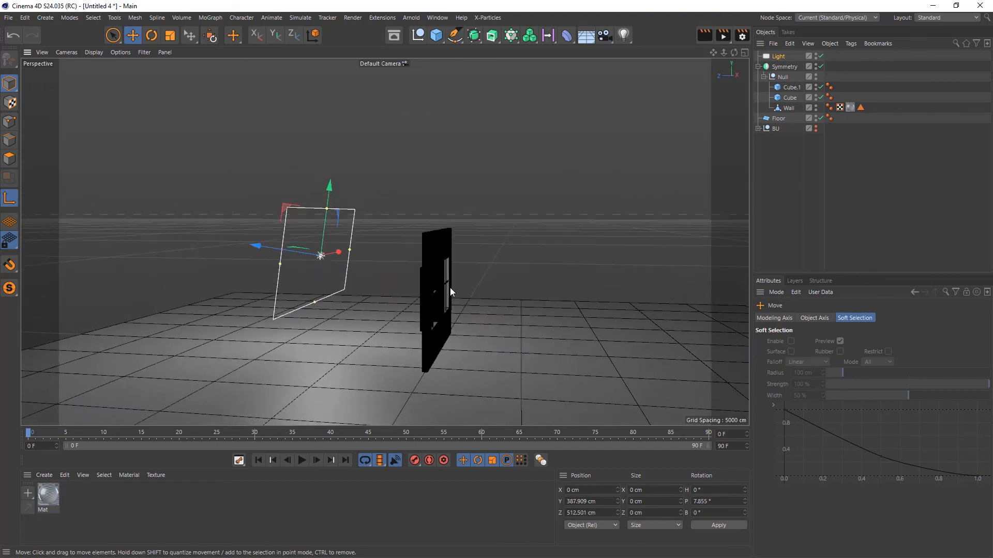
Step: Set the area light's shadow type to Shadow Maps (Soft)
click(779, 57)
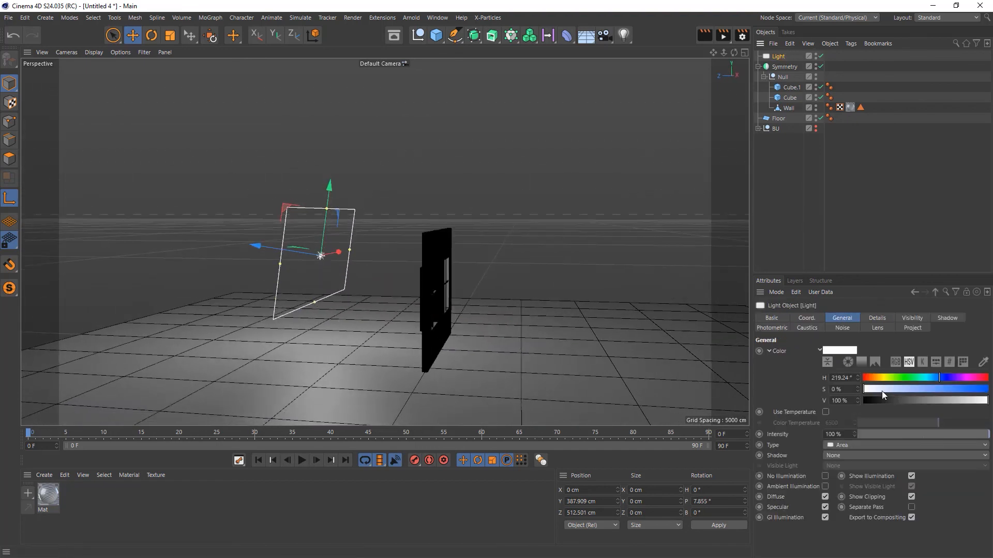
click(947, 317)
click(823, 355)
click(825, 372)
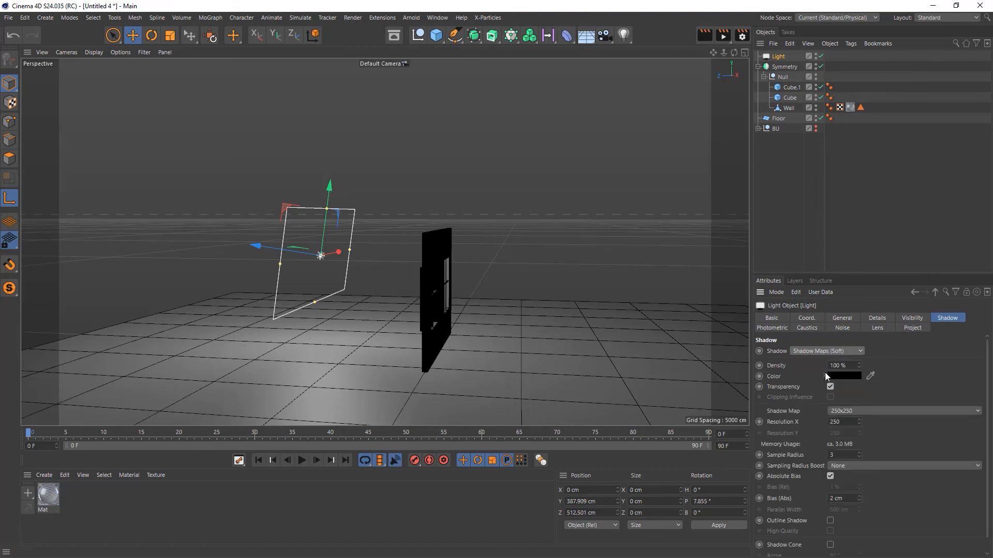
Step: Render the shadows in front of the wall to the Picture Viewer and check them
scroll(559, 353, up, 10)
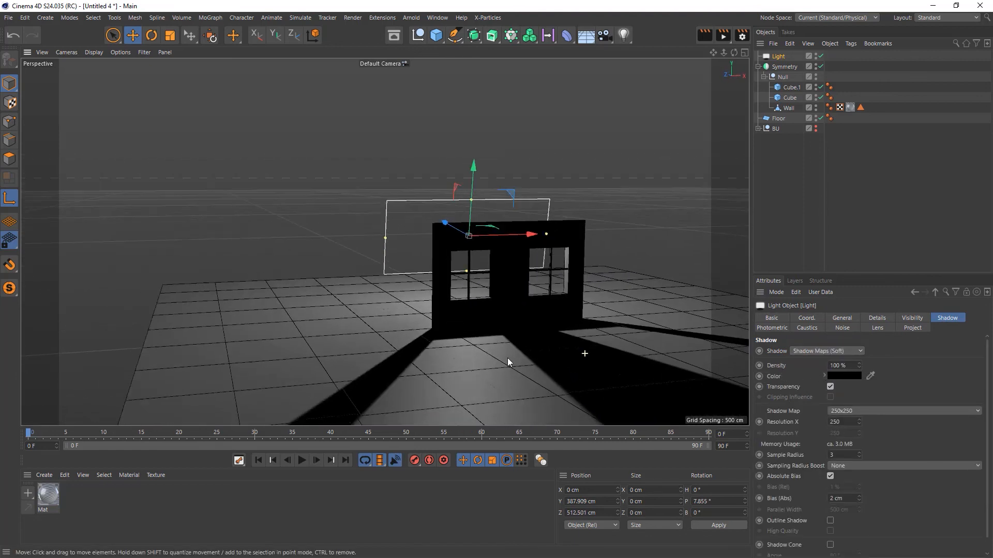
alt+middle_drag(571, 325, 490, 288)
alt+drag(446, 306, 455, 315)
click(723, 36)
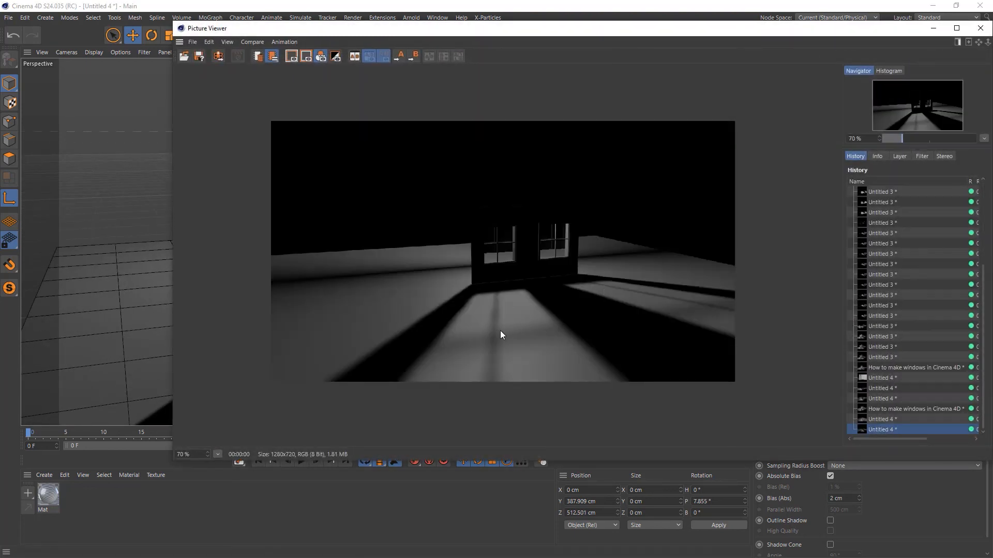
click(979, 31)
Step: Raise the area light and bring it nearer the wall, to about Y 582 cm, Z 331 cm
alt+drag(327, 278, 421, 299)
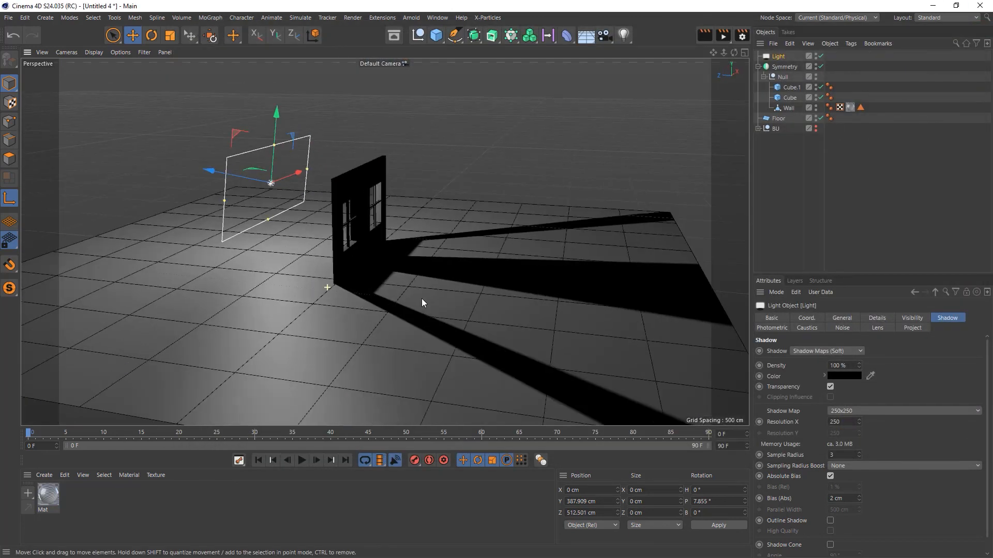
drag(282, 147, 274, 83)
drag(234, 141, 257, 141)
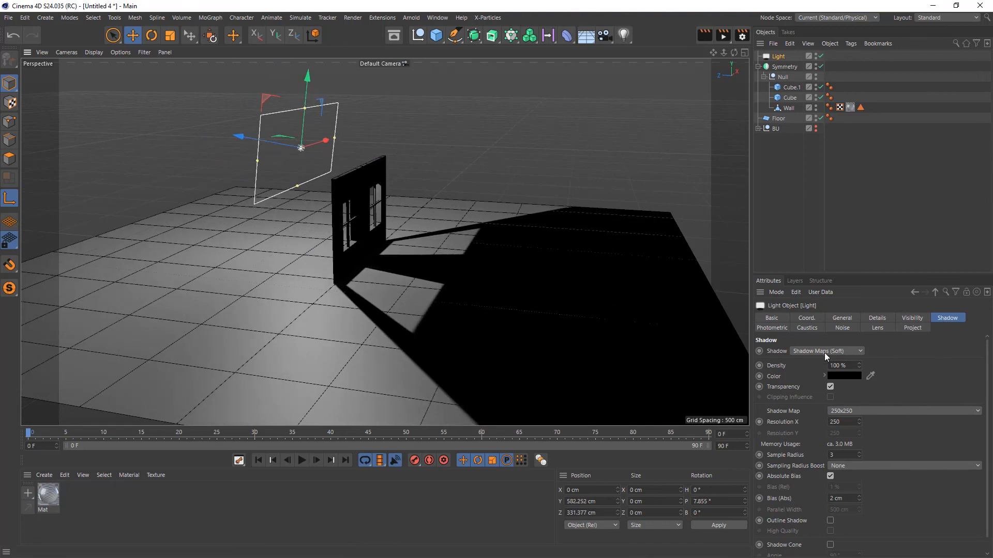
Step: Switch the area light's shadow to Raytraced (Hard) and render to check the window shadows
click(856, 354)
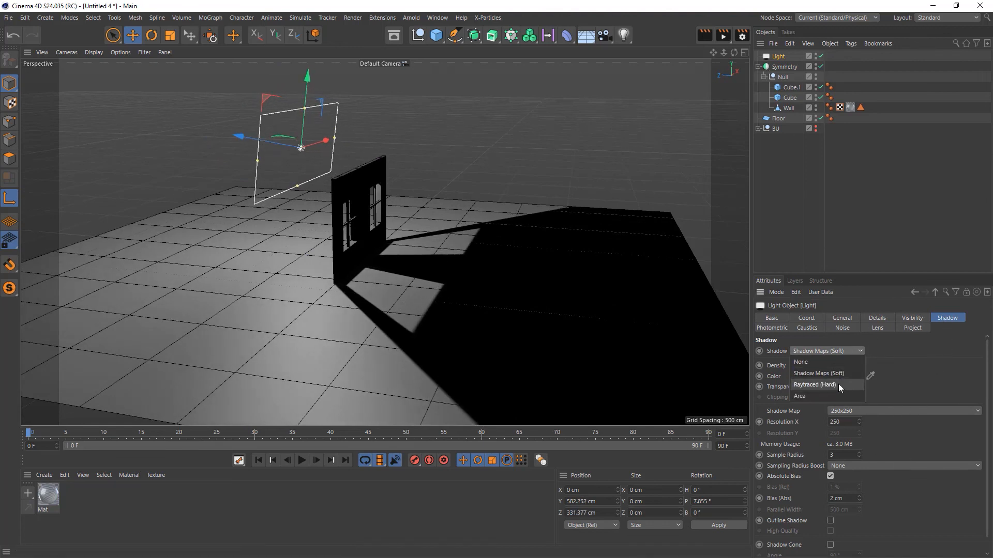
click(838, 383)
click(723, 35)
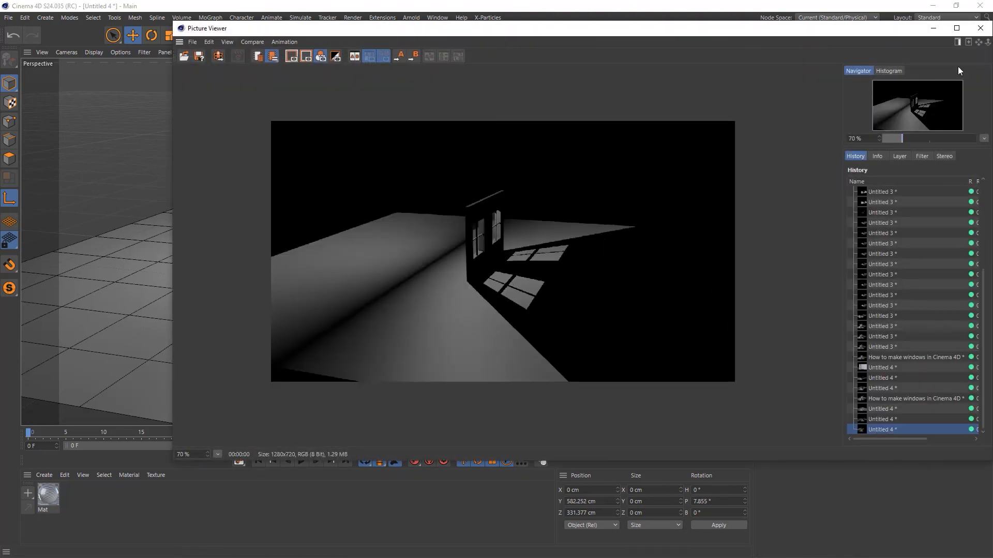
click(980, 27)
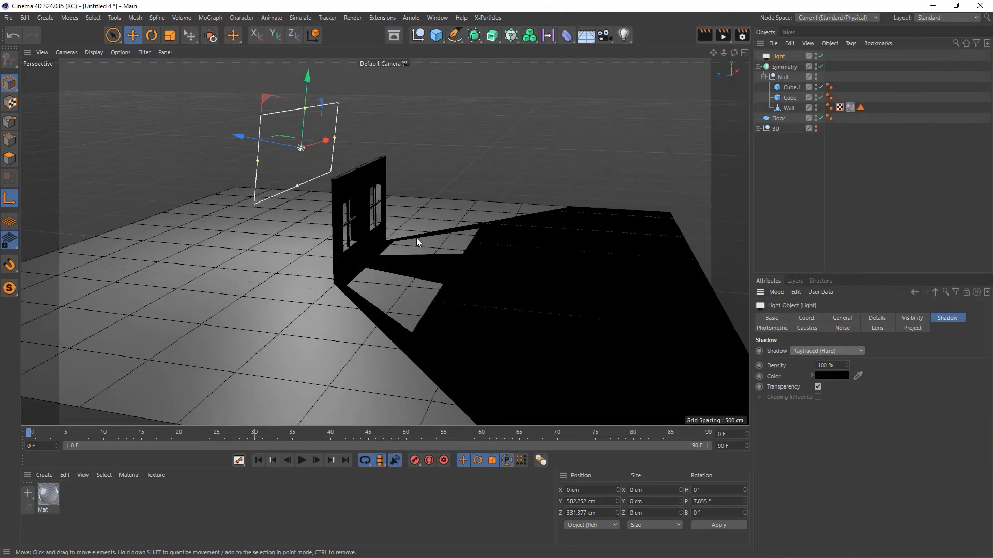
Step: Add an omni light in front of the wall at about Z -1903 cm, with Use Temperature on at 6186
click(623, 36)
drag(342, 260, 700, 288)
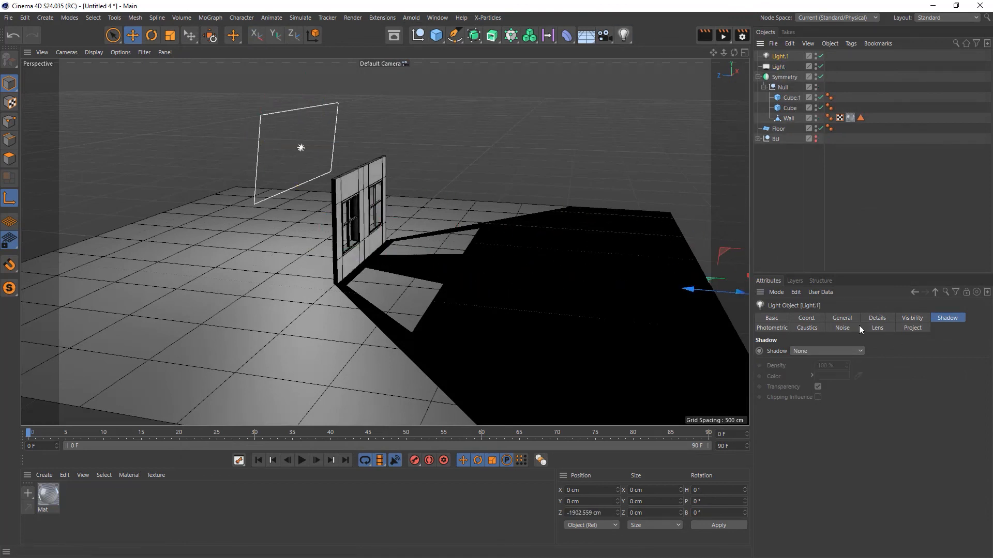
click(848, 317)
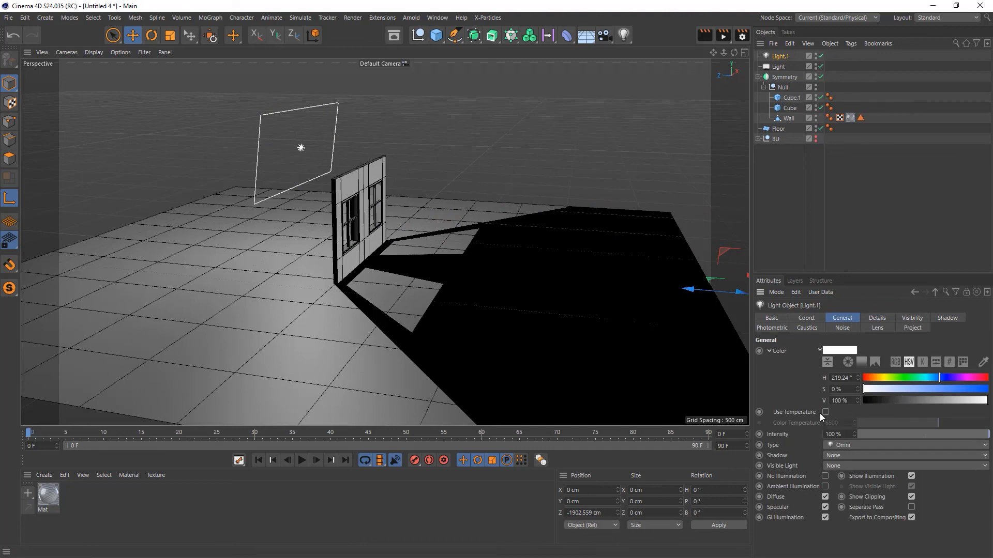
click(825, 412)
drag(936, 420, 934, 421)
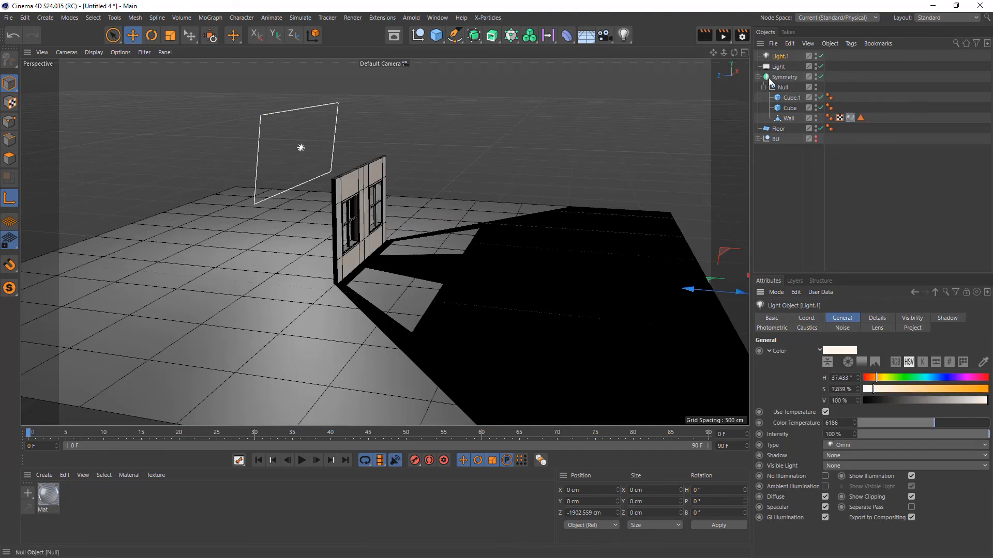
Step: Turn on Use Temperature for the area light and set its color temperature to 6537
click(778, 67)
click(890, 389)
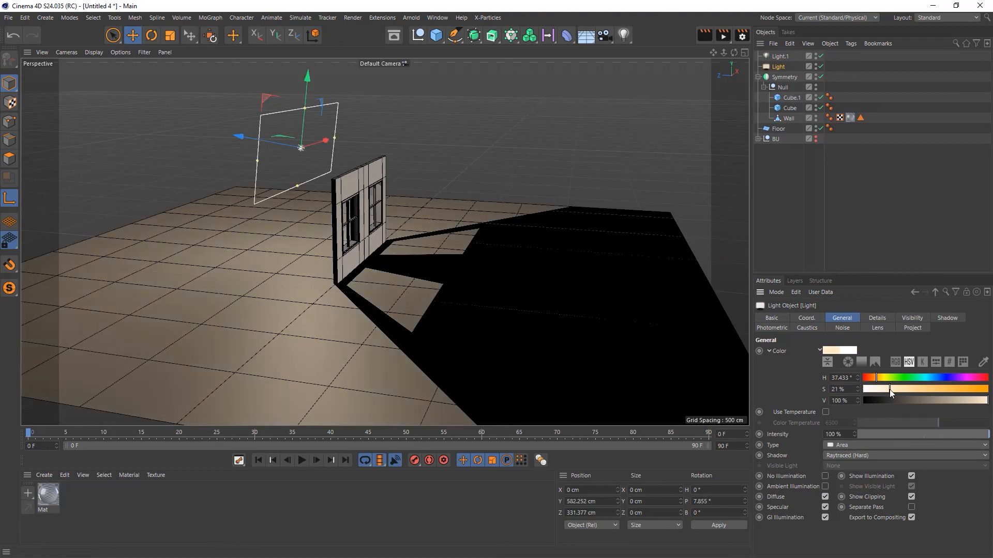
click(826, 412)
mouse_move(932, 420)
mouse_down()
mouse_move(913, 421)
mouse_move(953, 420)
mouse_move(933, 418)
mouse_up()
Step: Render a closer view of the front of the wall with both lights to the Picture Viewer
alt+drag(577, 269, 498, 268)
alt+right_drag(425, 233, 491, 208)
alt+middle_drag(465, 190, 385, 242)
alt+drag(384, 242, 465, 290)
click(723, 37)
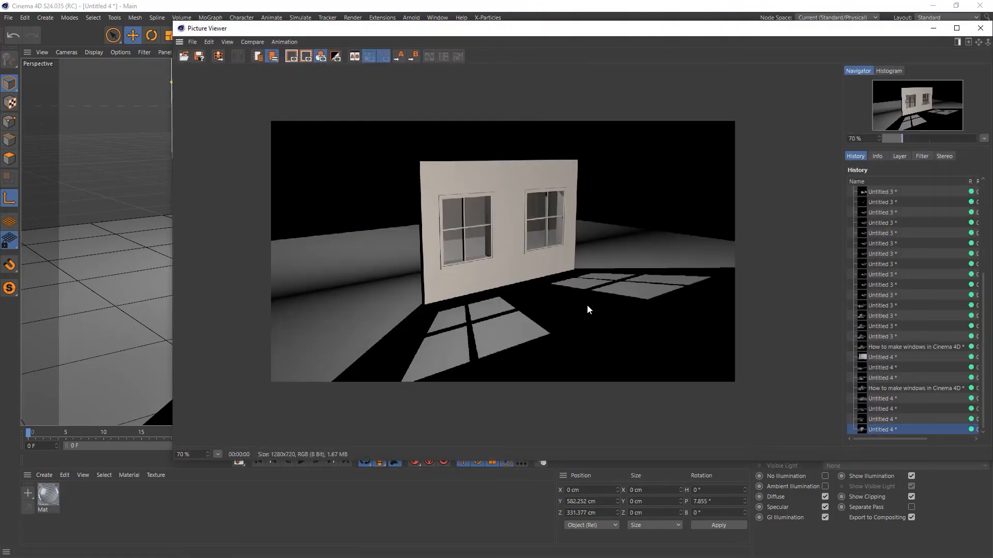
click(980, 28)
Step: Move the area light to about Y 638 cm, Z 734 cm and render the windows and their floor shadows close up
alt+drag(471, 283, 529, 278)
drag(275, 79, 118, 63)
alt+drag(545, 243, 383, 263)
scroll(384, 263, up, 3)
alt+middle_drag(383, 262, 417, 236)
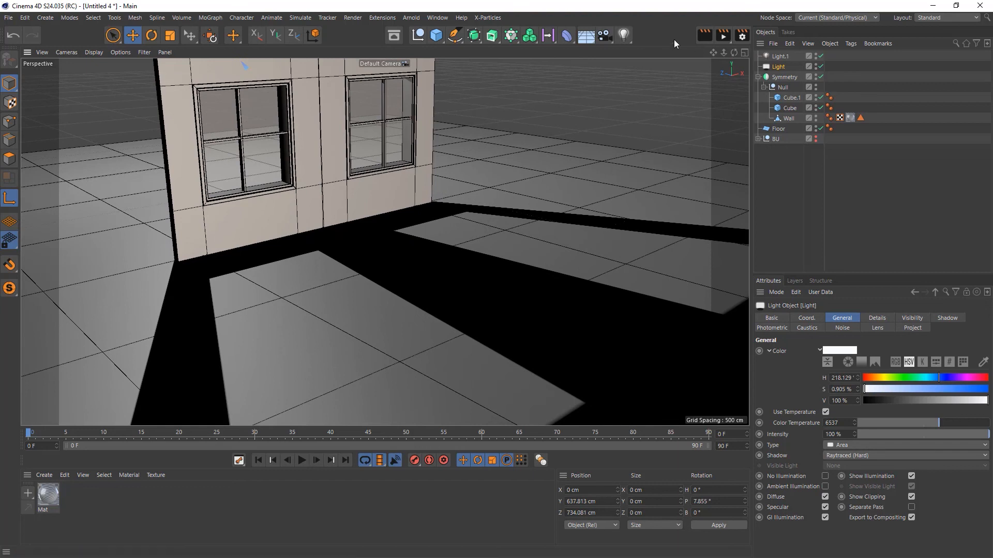
click(720, 38)
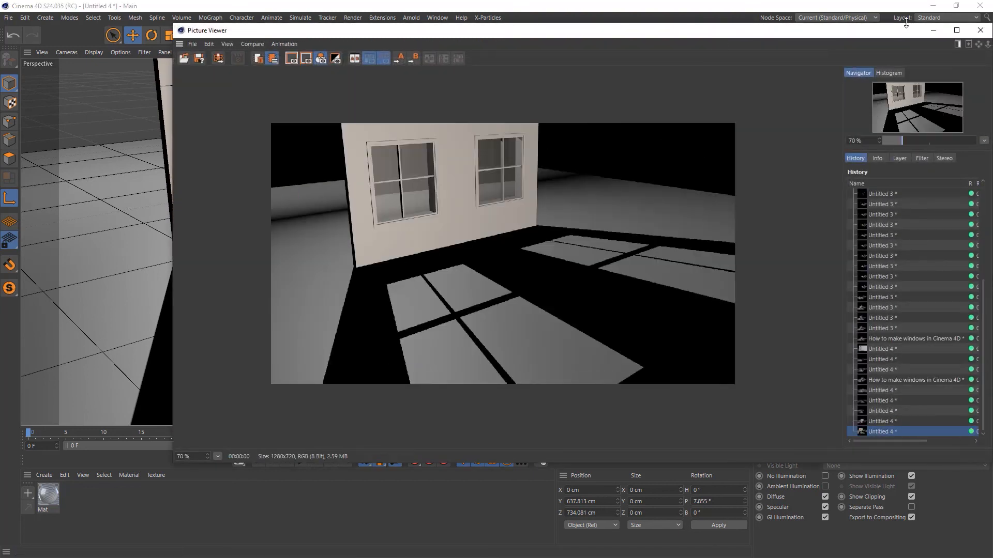
click(972, 35)
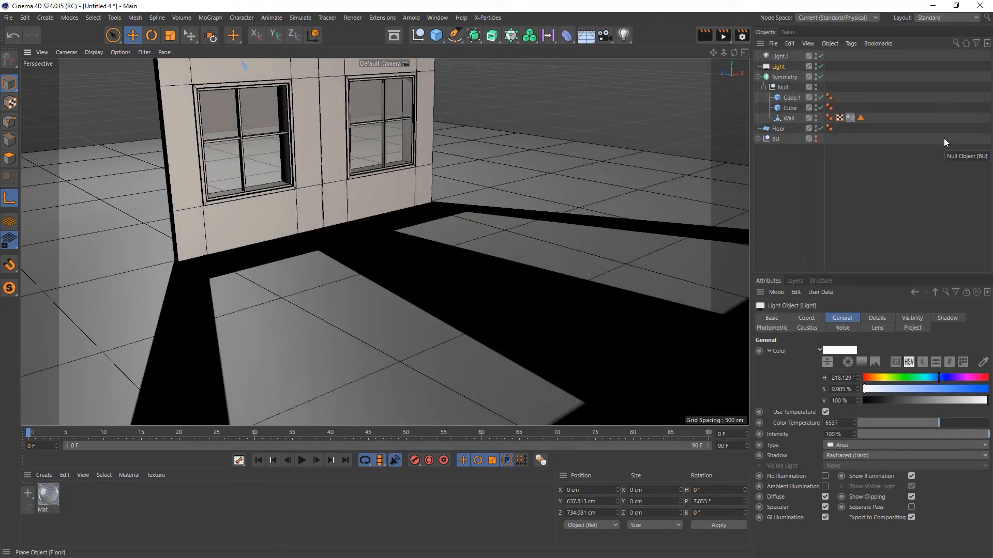